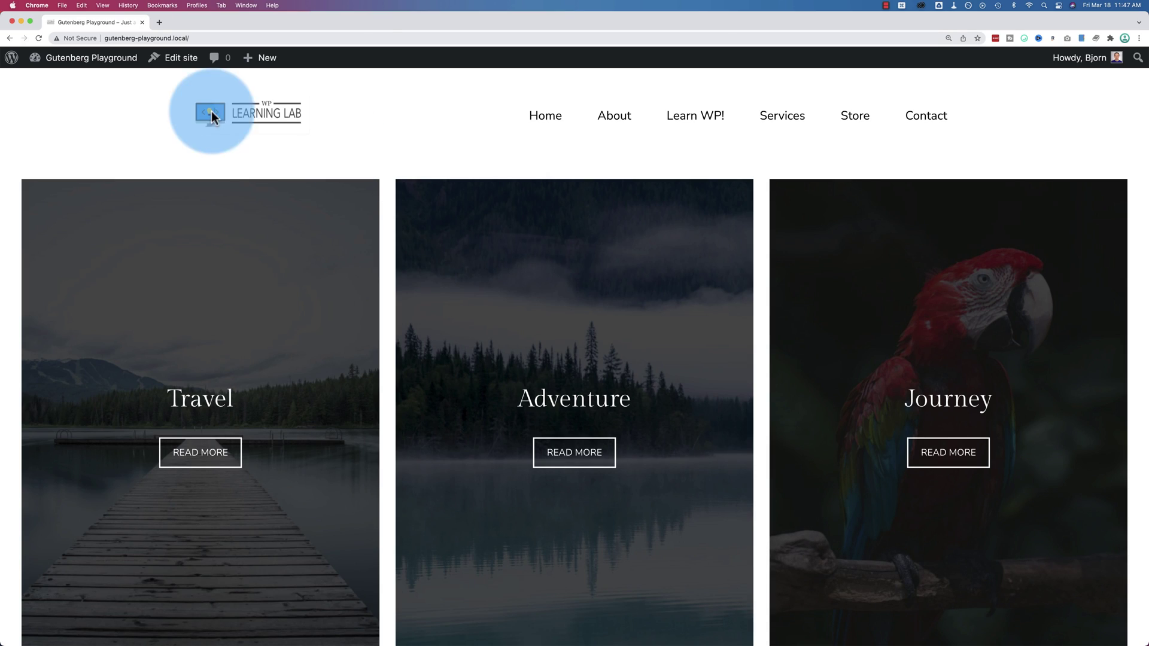
# Step: Search the WordPress plugin directory for 'popup maker'
pyautogui.click(70, 89)
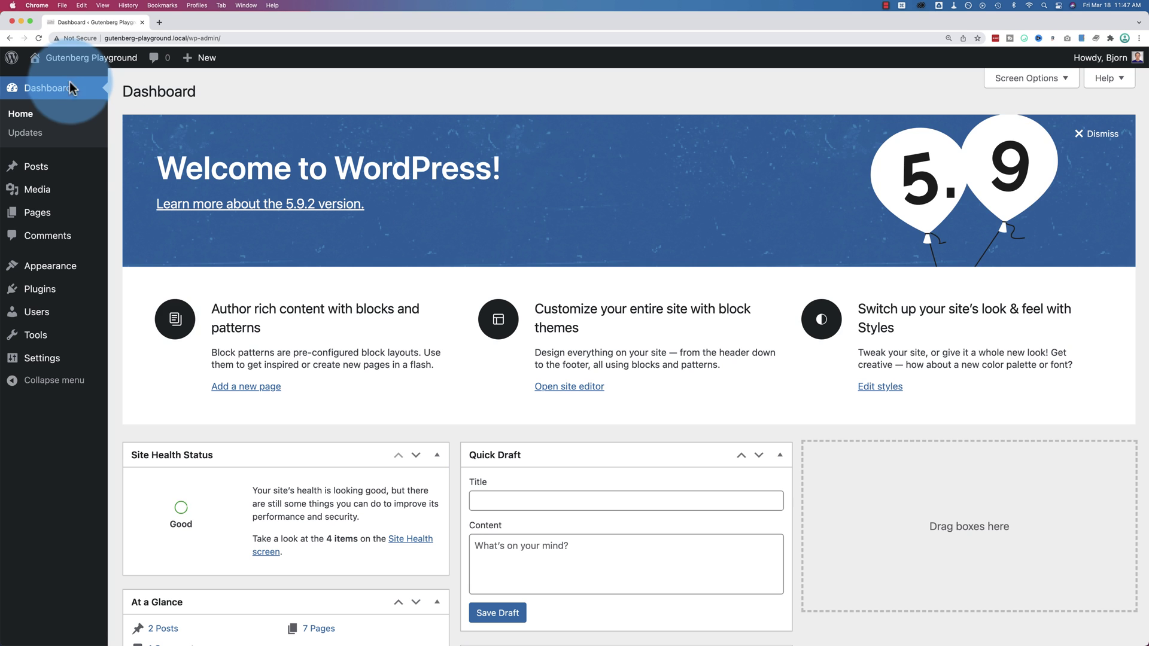
pyautogui.moveTo(48, 292)
pyautogui.click(129, 310)
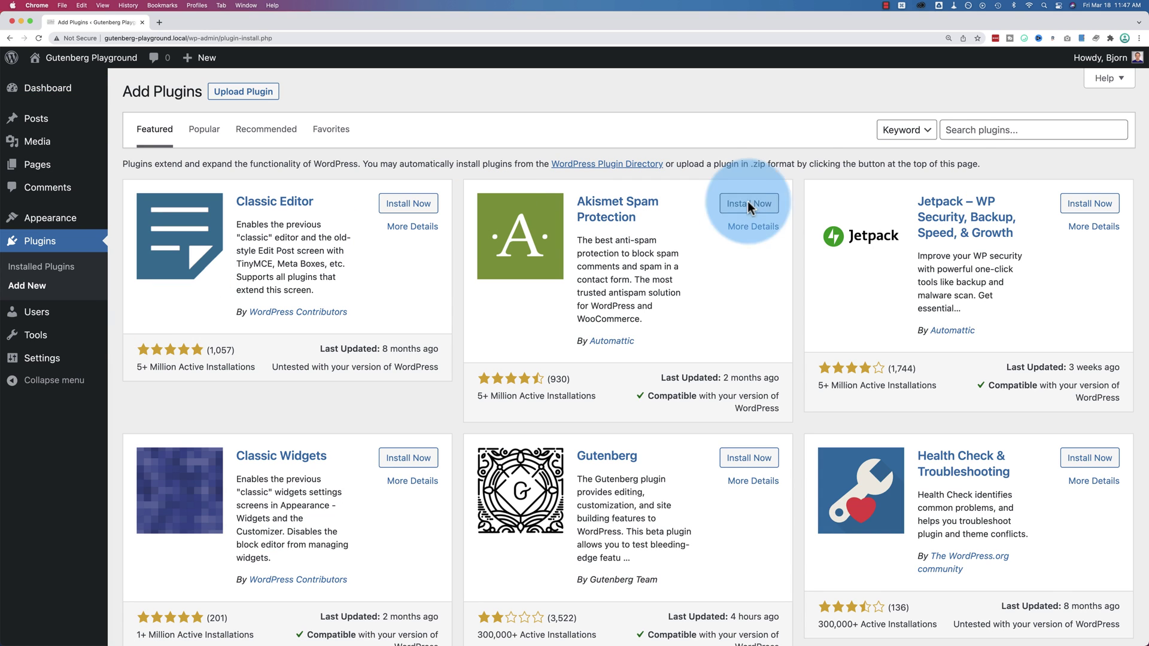
pyautogui.click(965, 130)
pyautogui.write('popup maker')
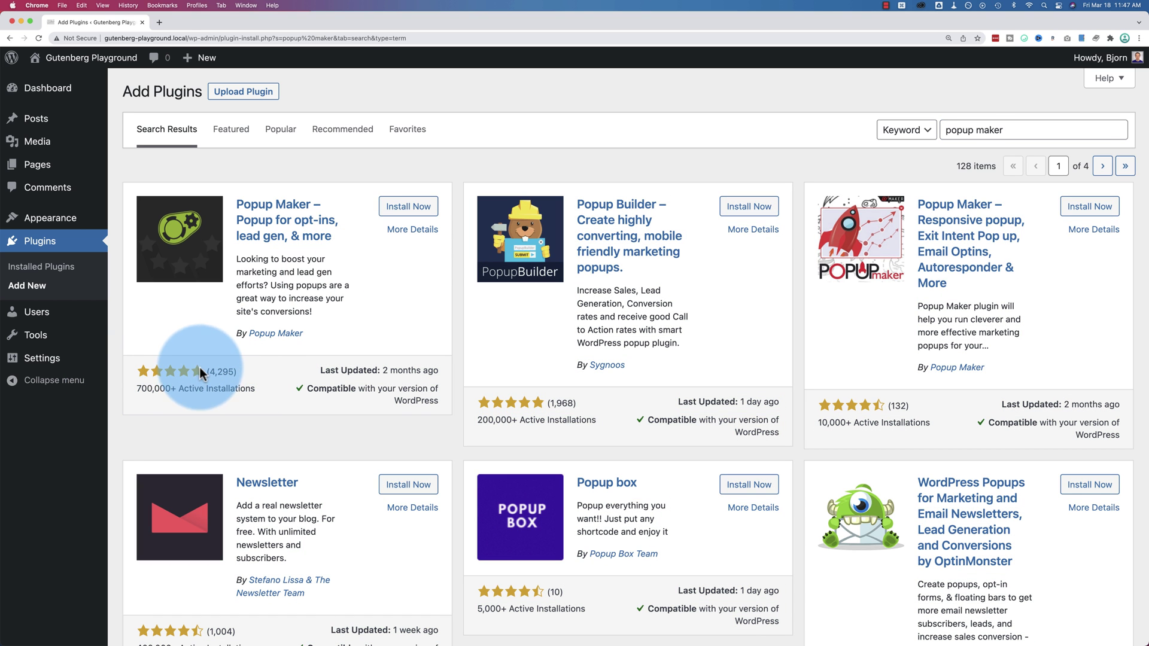
# Step: Install and activate Popup Maker, noting its 4,295 ratings
pyautogui.moveTo(207, 372); pyautogui.dragTo(442, 410)
pyautogui.click(285, 375)
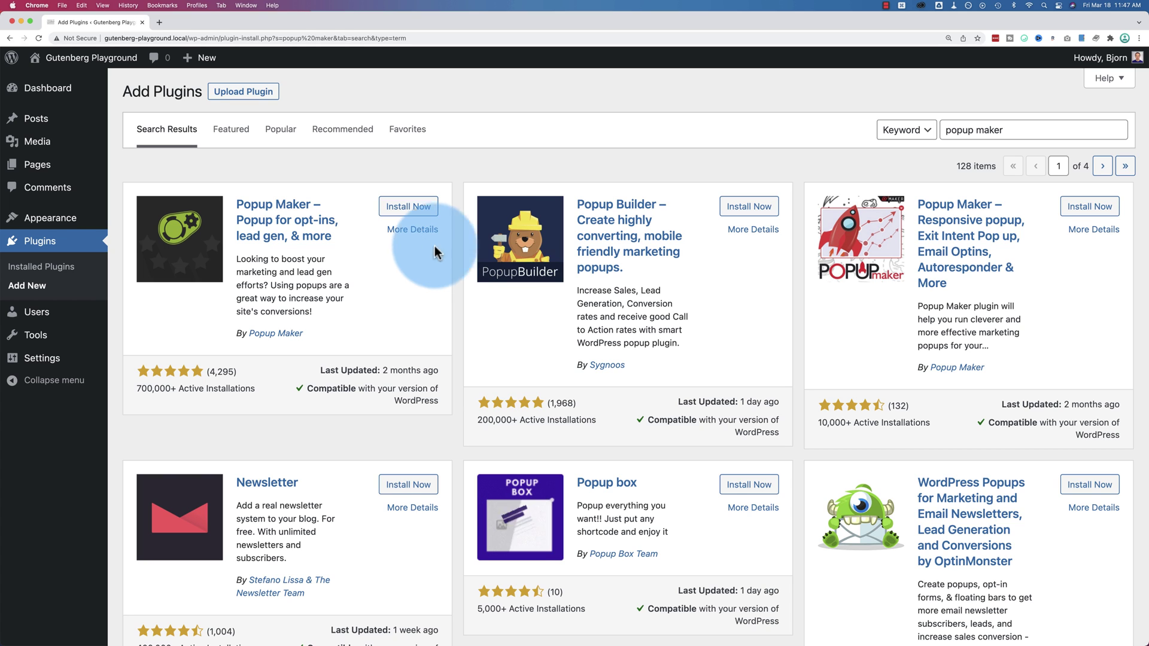
pyautogui.click(407, 208)
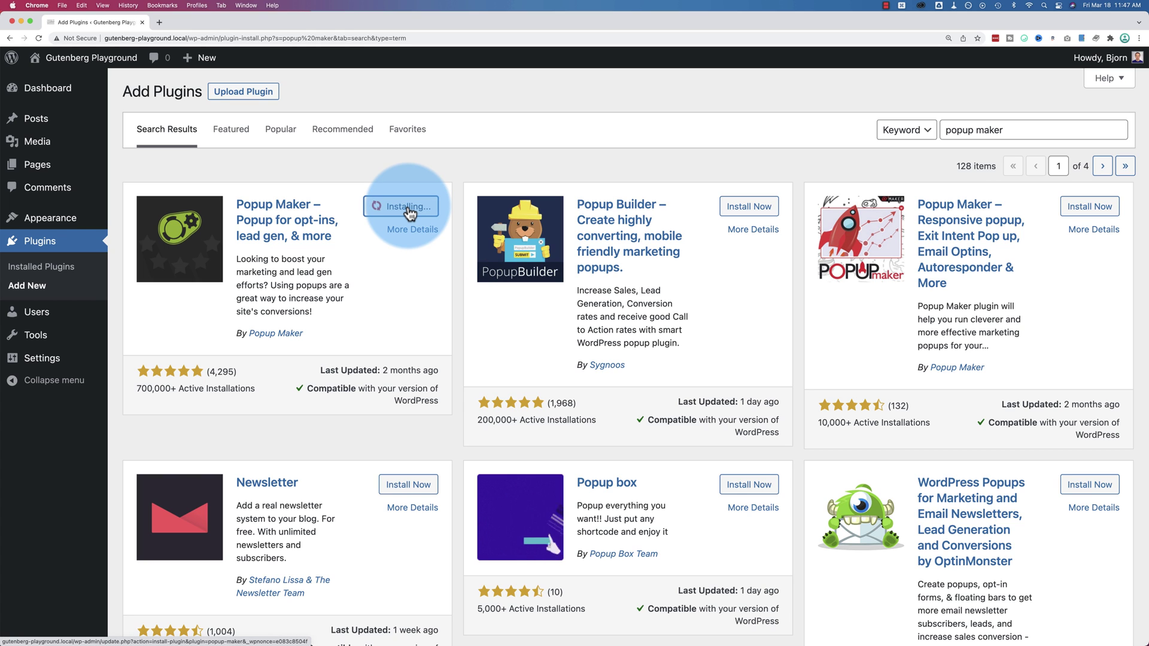
pyautogui.click(412, 207)
# Step: Skip the welcome tour and start a new popup named 'Email Optin'
pyautogui.moveTo(83, 209)
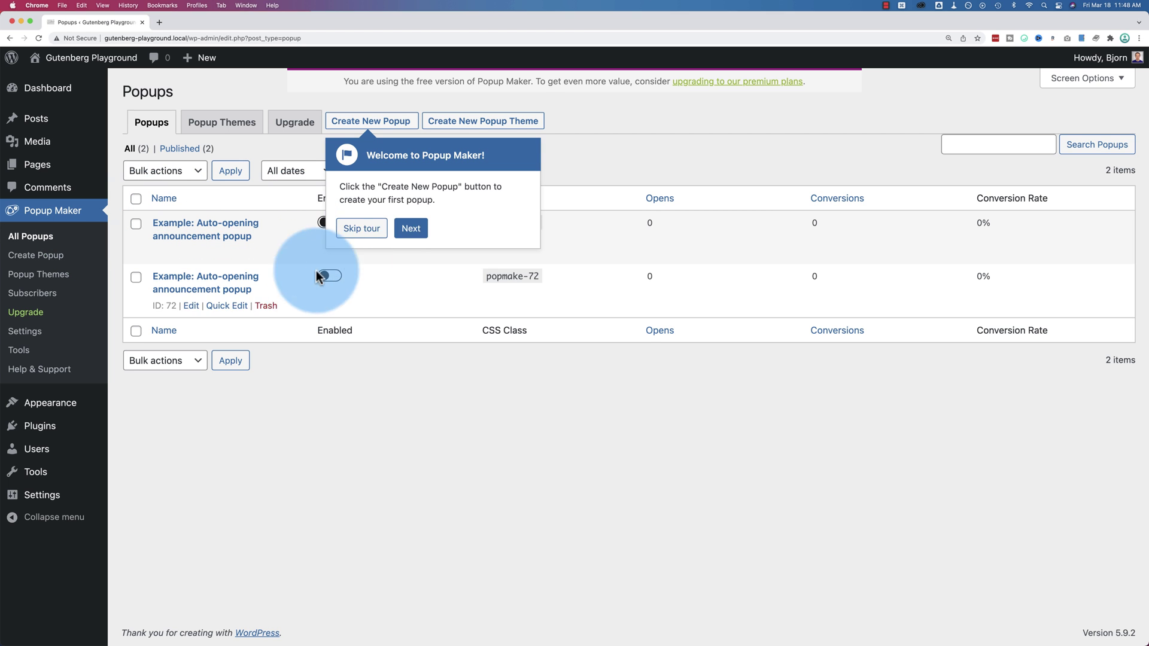
pyautogui.click(363, 229)
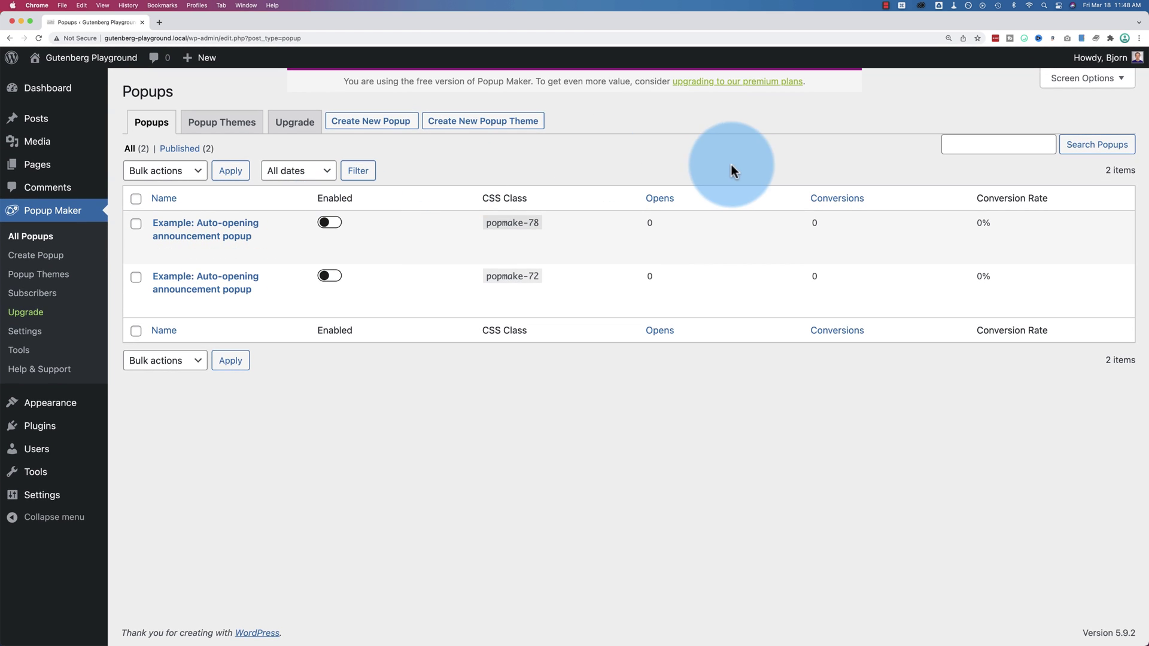
pyautogui.click(369, 128)
pyautogui.click(232, 136)
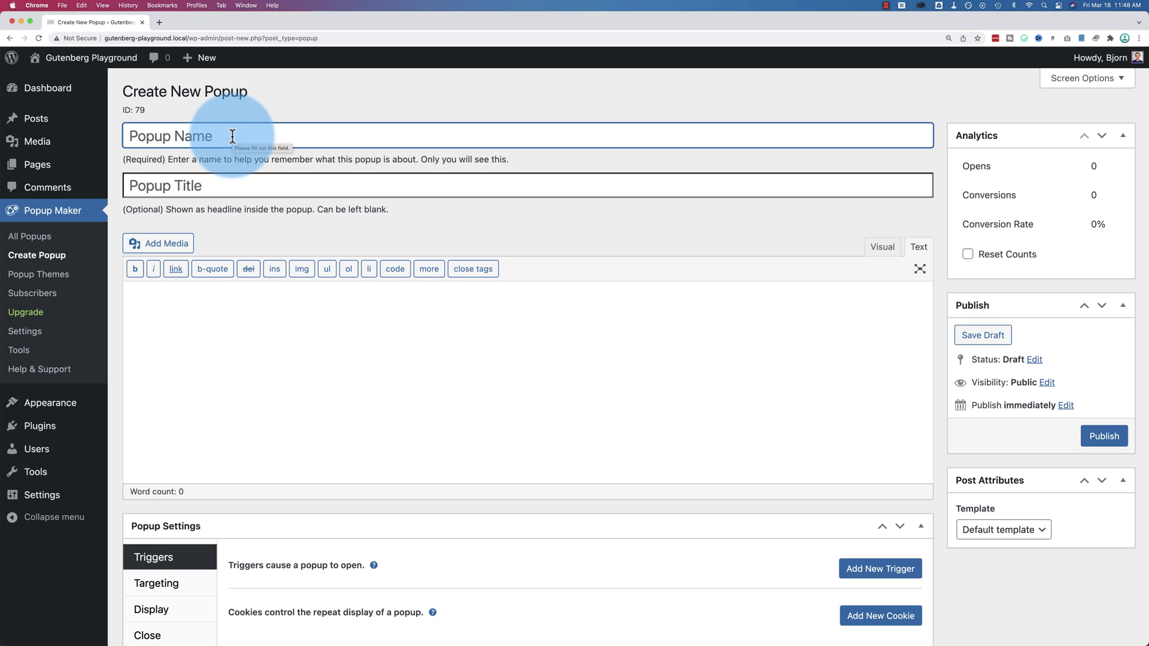
pyautogui.write('Email Optin')
# Step: Paste the headline 'Join our list and receive deep discounts!' and move into the content area
pyautogui.click(157, 185)
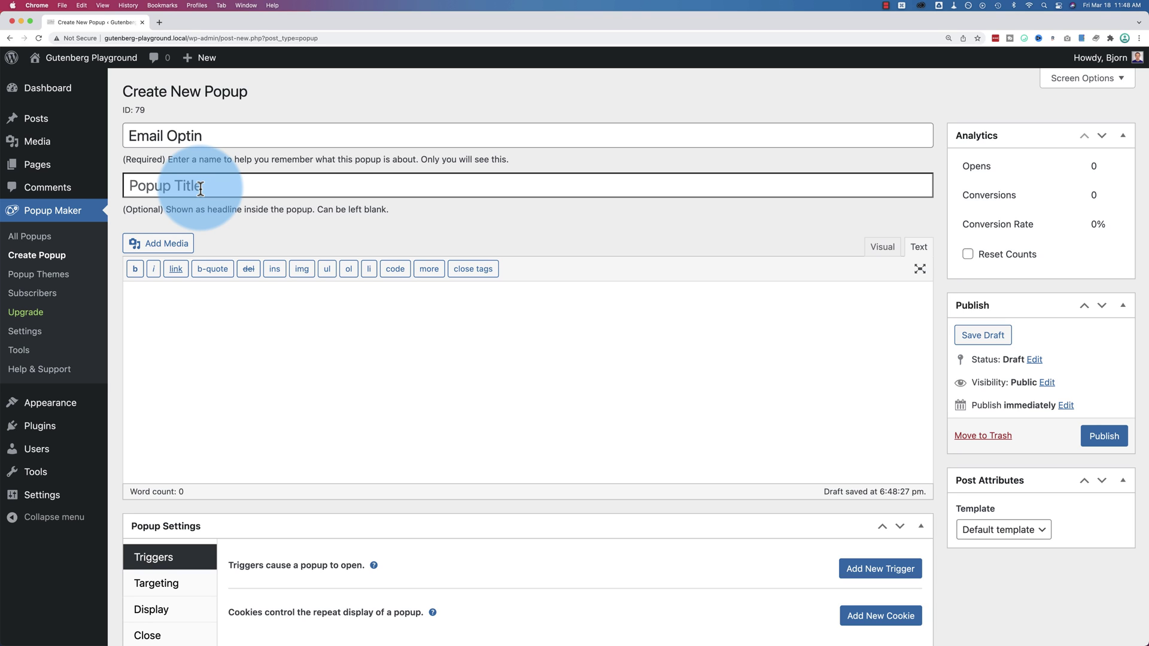
pyautogui.write('Join our list and receive deep discounts!')
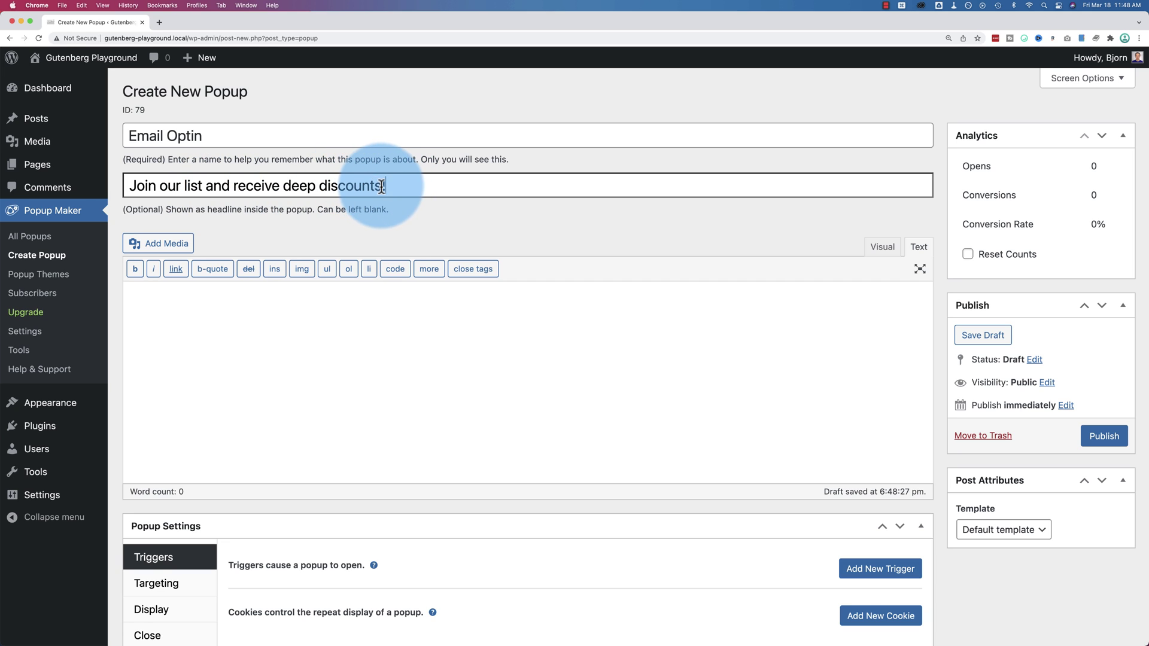
pyautogui.moveTo(382, 186); pyautogui.dragTo(228, 186)
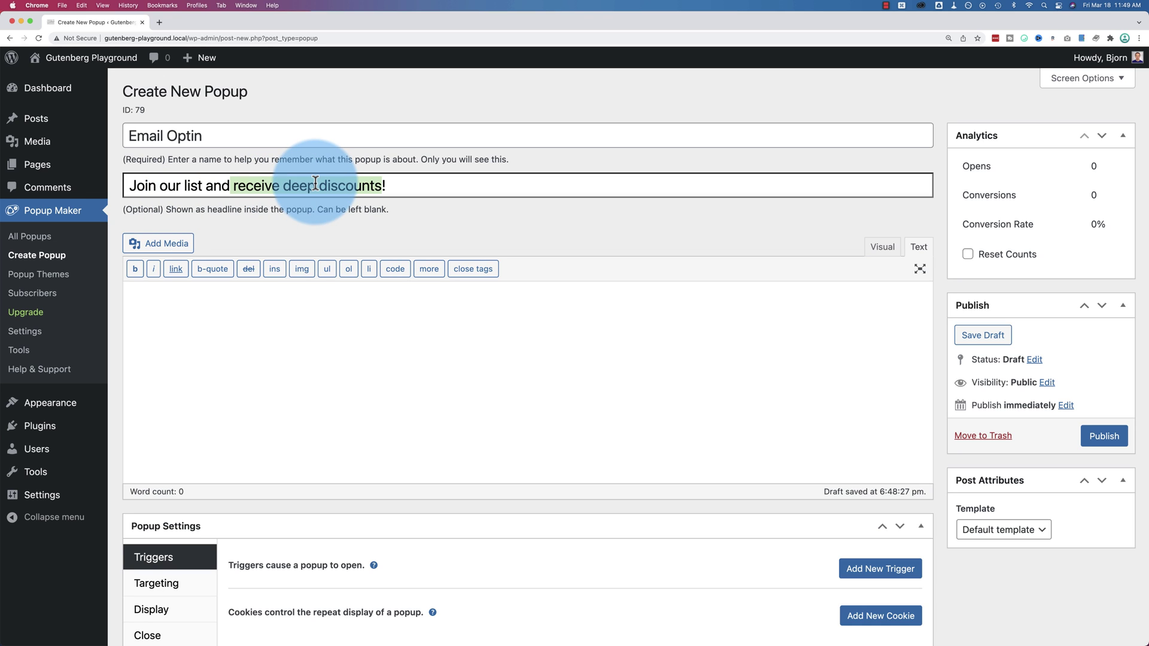
pyautogui.click(362, 305)
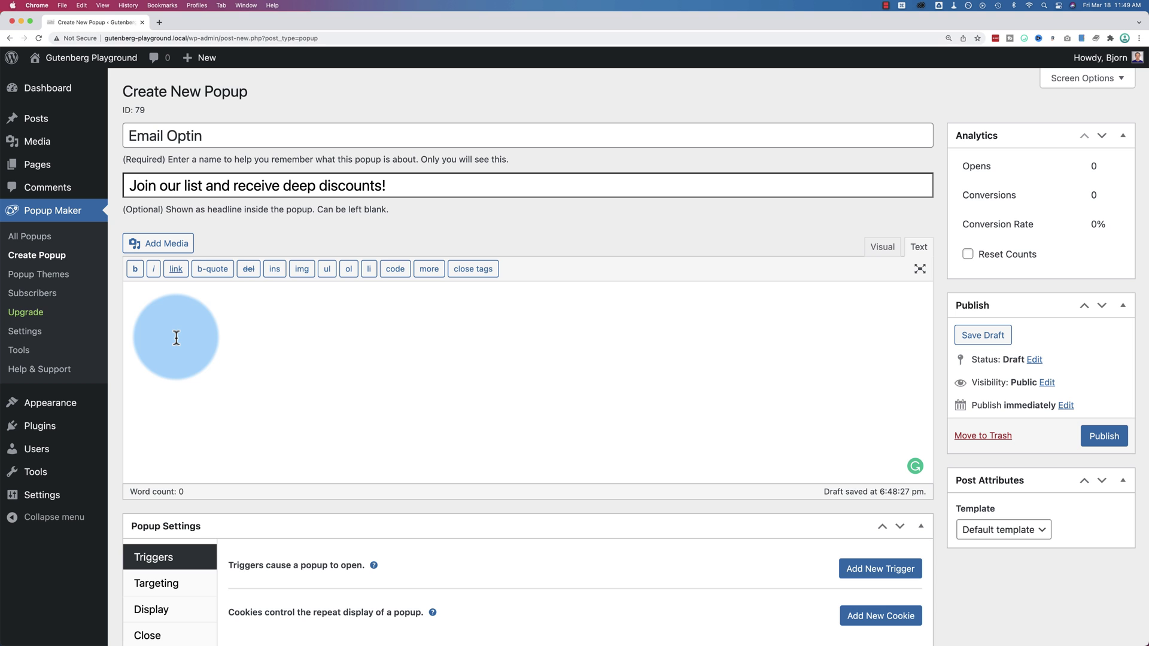
# Step: Open Mailchimp in a new tab and go to the audience's signup forms
pyautogui.click(160, 22)
pyautogui.write('mailc')
pyautogui.press('Return')
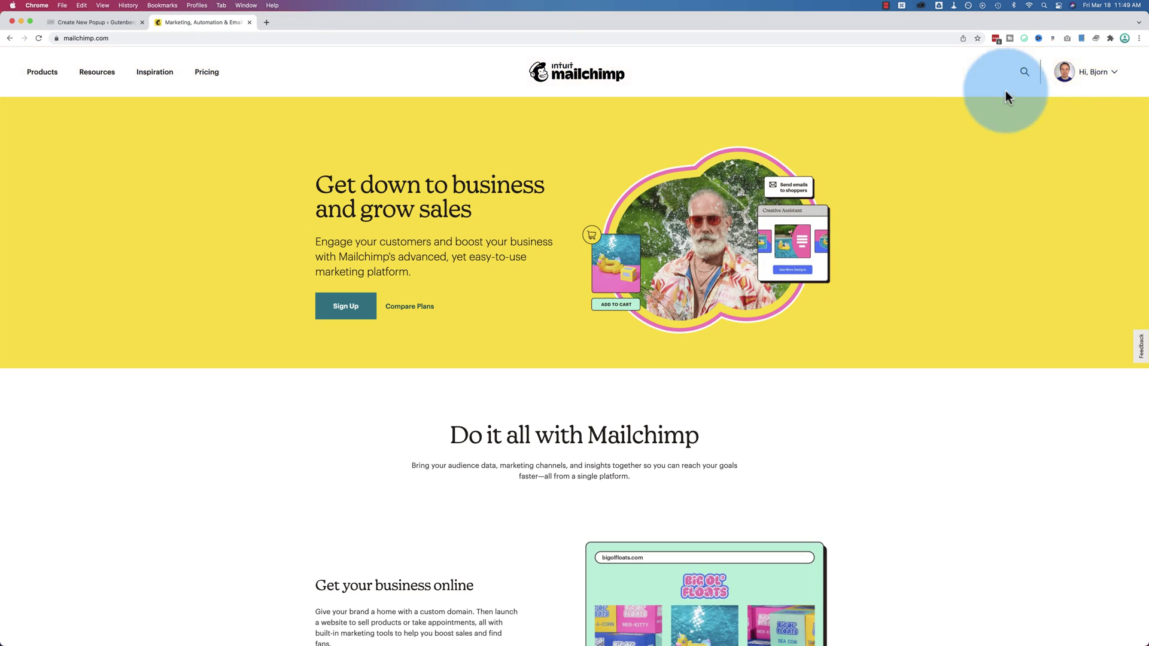
pyautogui.click(1072, 72)
pyautogui.click(1059, 218)
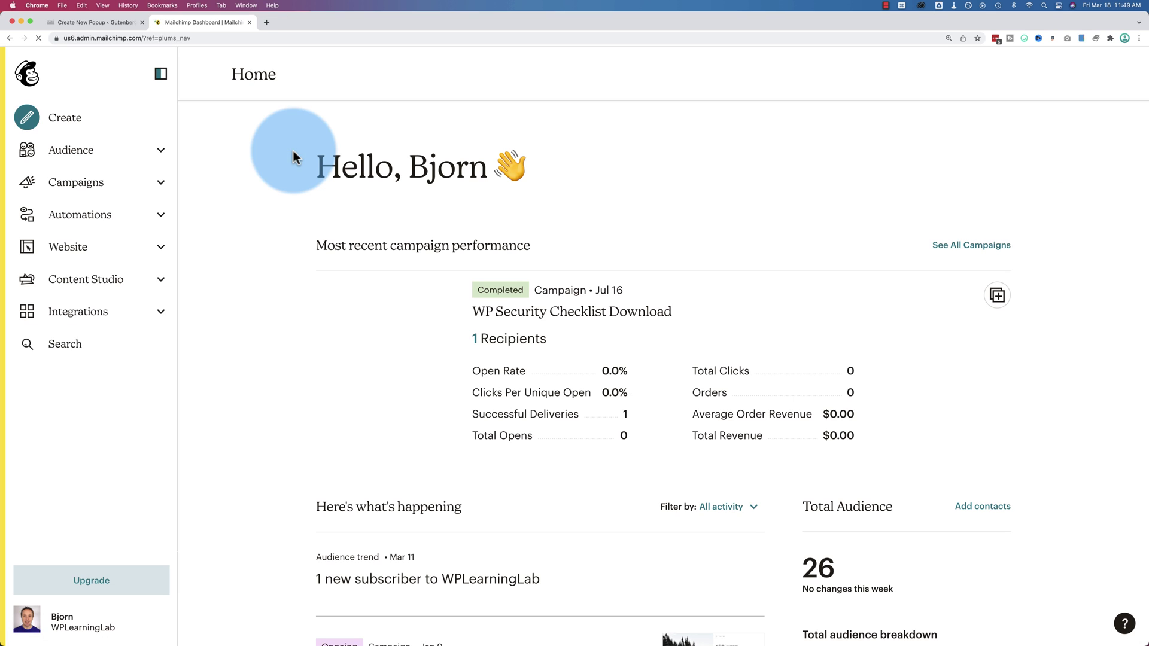
pyautogui.click(92, 150)
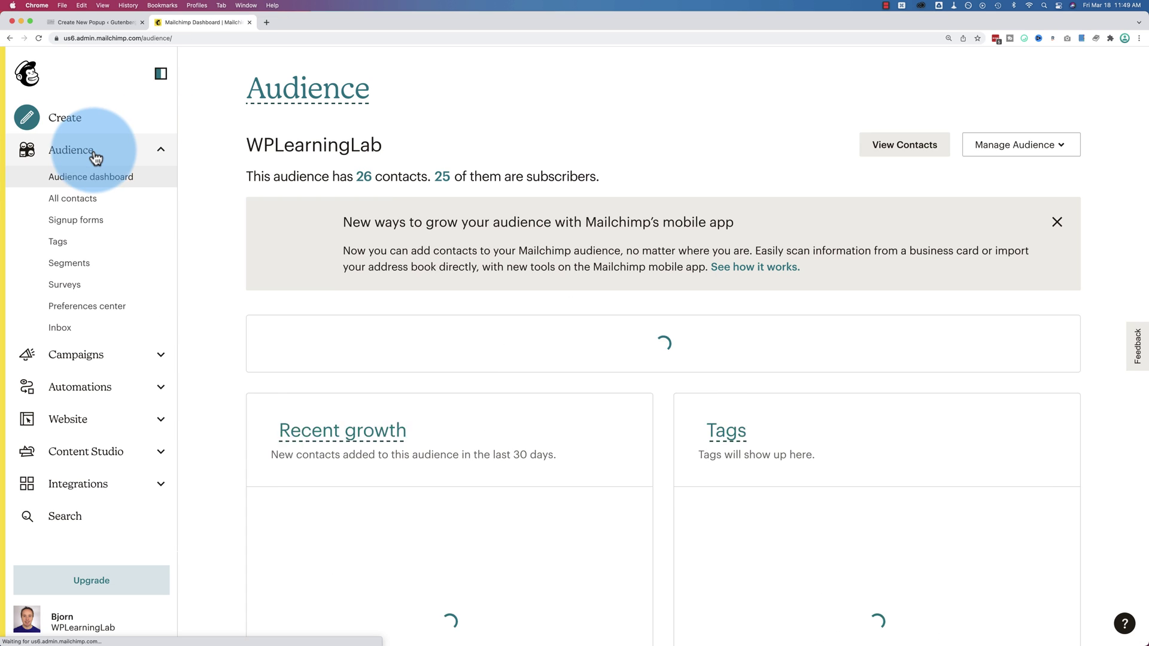
pyautogui.click(73, 220)
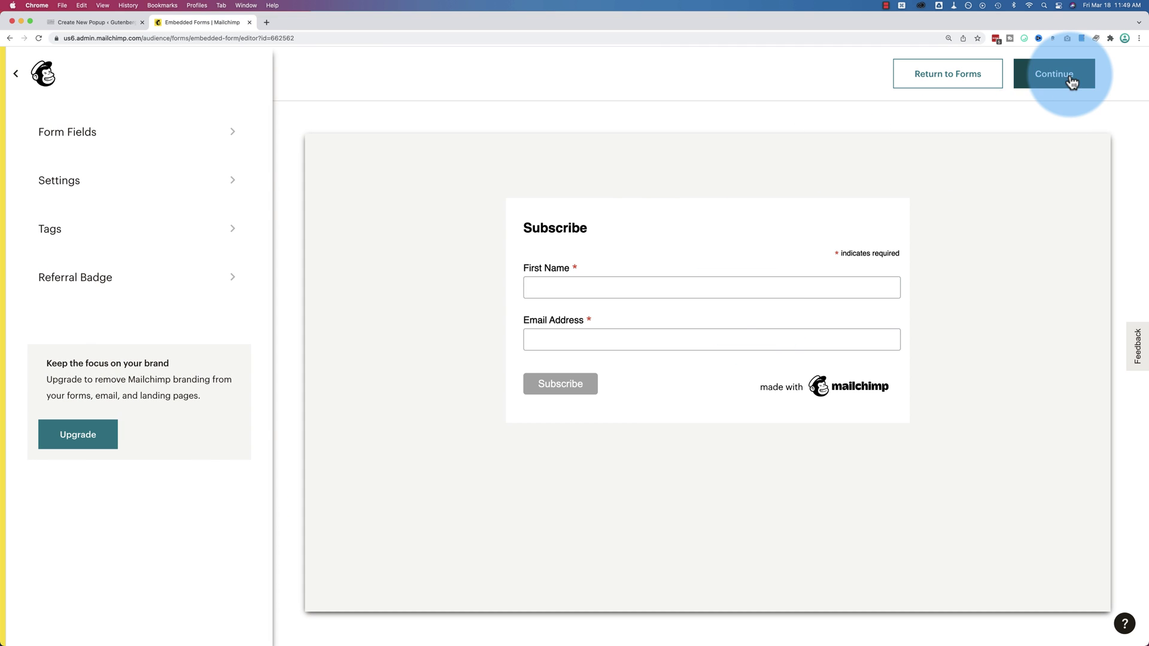
# Step: Copy the embedded signup form code and return to the WordPress popup editor
pyautogui.click(1057, 73)
pyautogui.moveTo(72, 319); pyautogui.dragTo(327, 463)
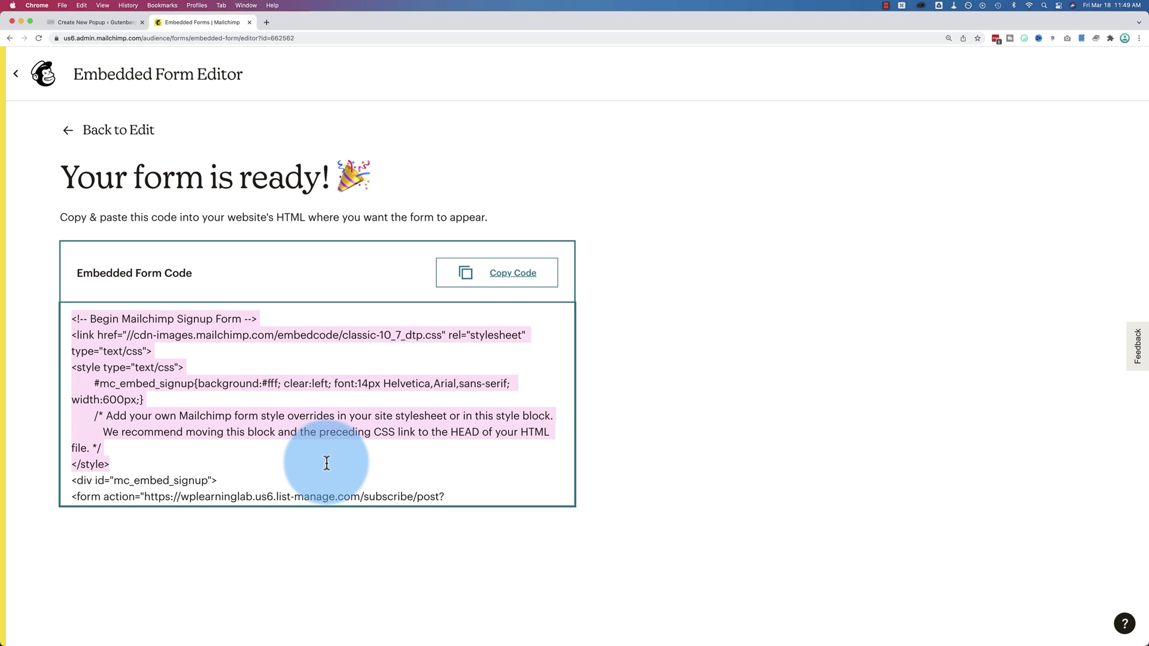
pyautogui.click(518, 277)
pyautogui.click(397, 395)
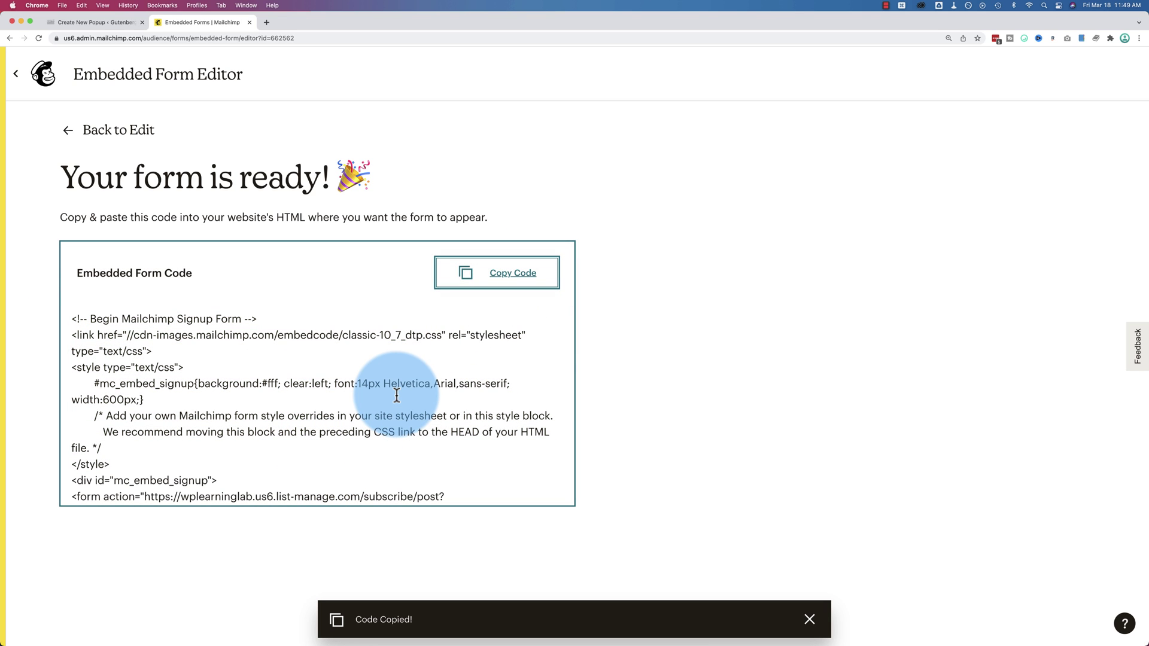
pyautogui.click(112, 22)
# Step: Paste the Mailchimp form code into the popup content, check it against Mailchimp, then scroll to Popup Settings
pyautogui.click(223, 286)
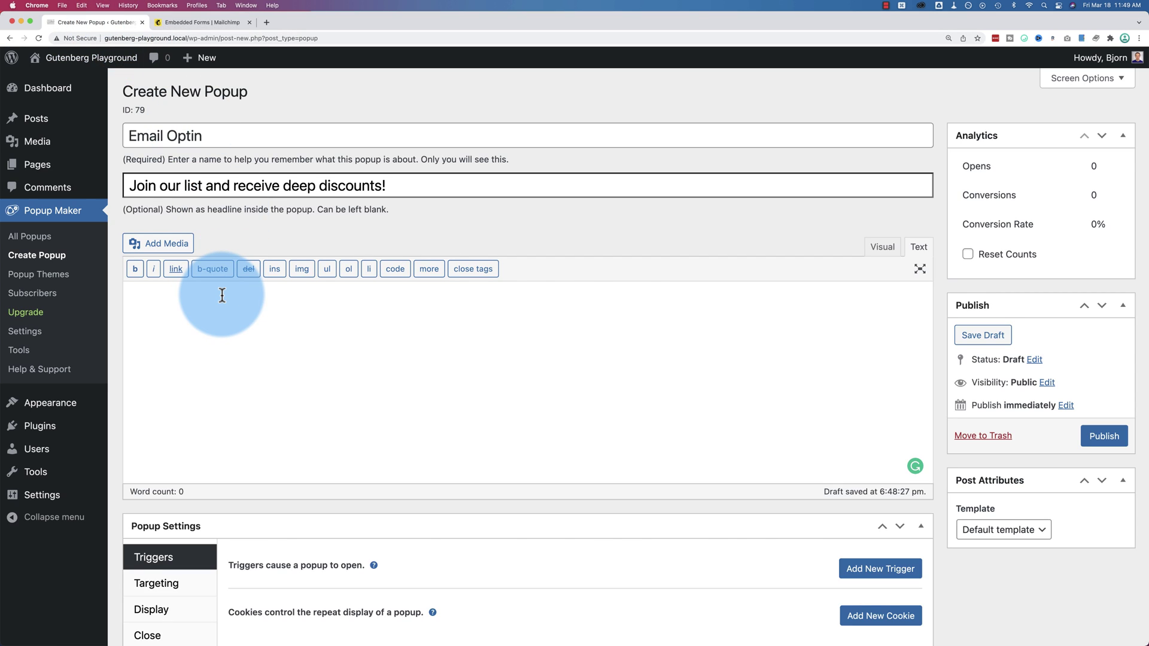
pyautogui.press('super+v')
pyautogui.scroll(6, 222, 295)
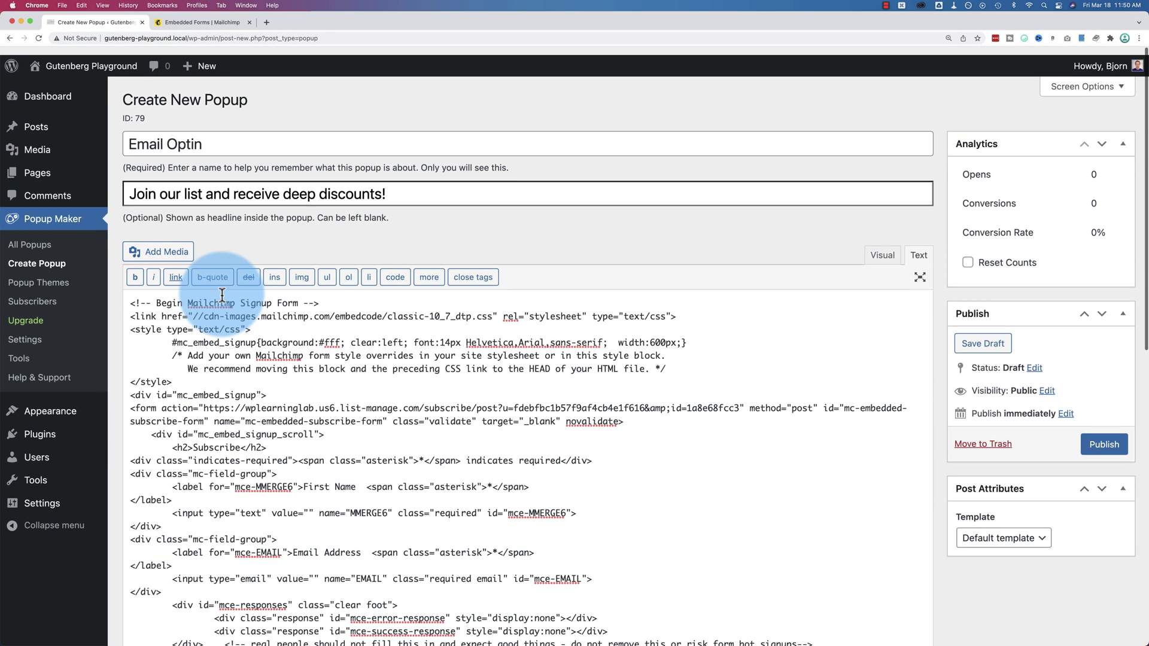
pyautogui.click(203, 22)
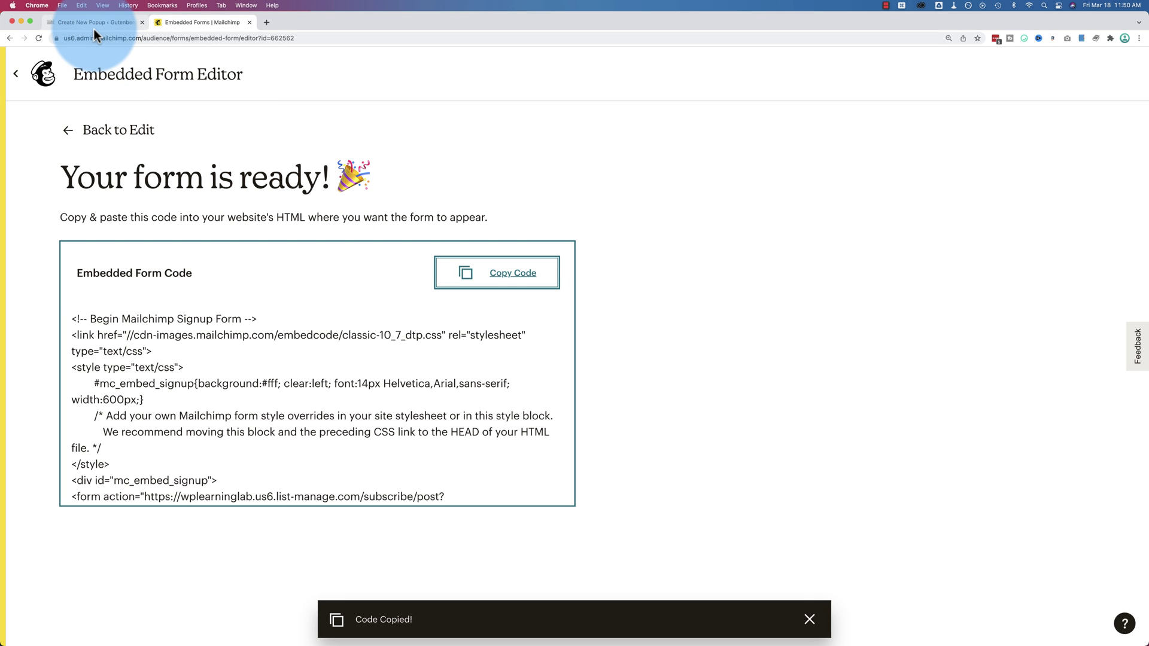
pyautogui.click(114, 19)
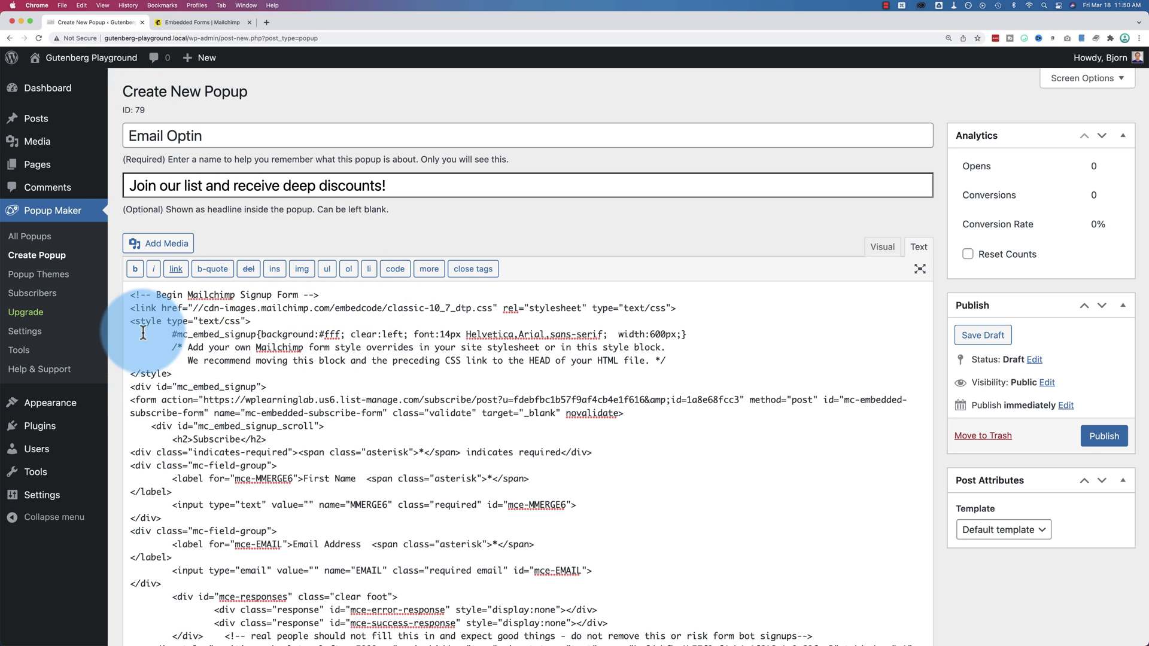
pyautogui.scroll(-2, 116, 328)
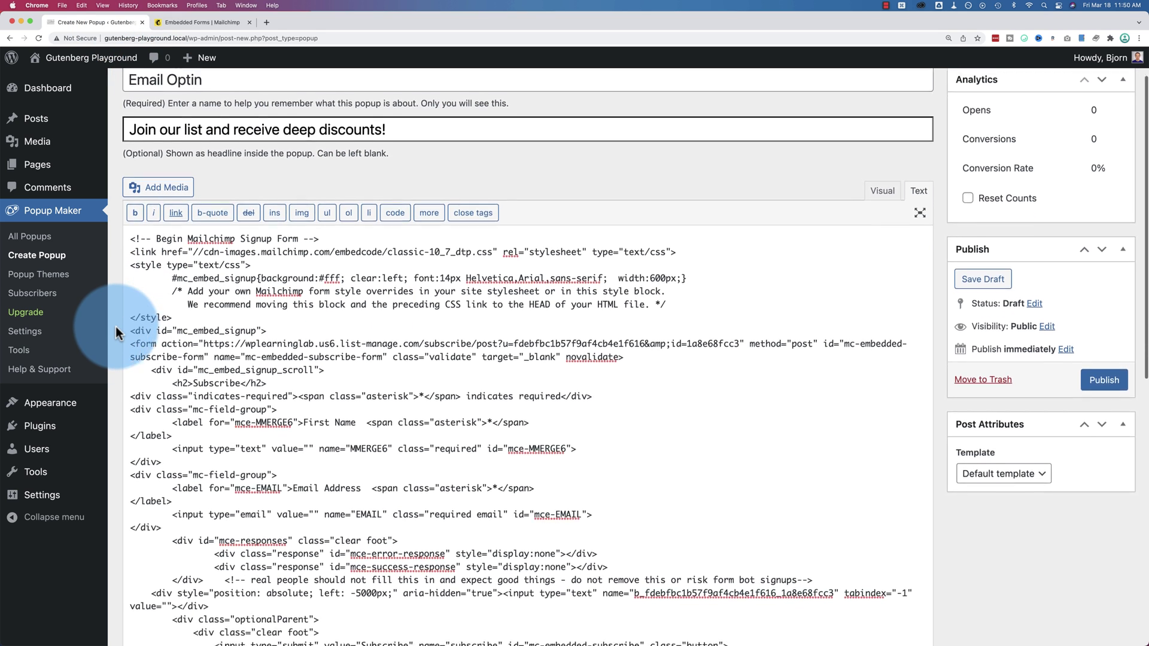
pyautogui.scroll(-10, 116, 326)
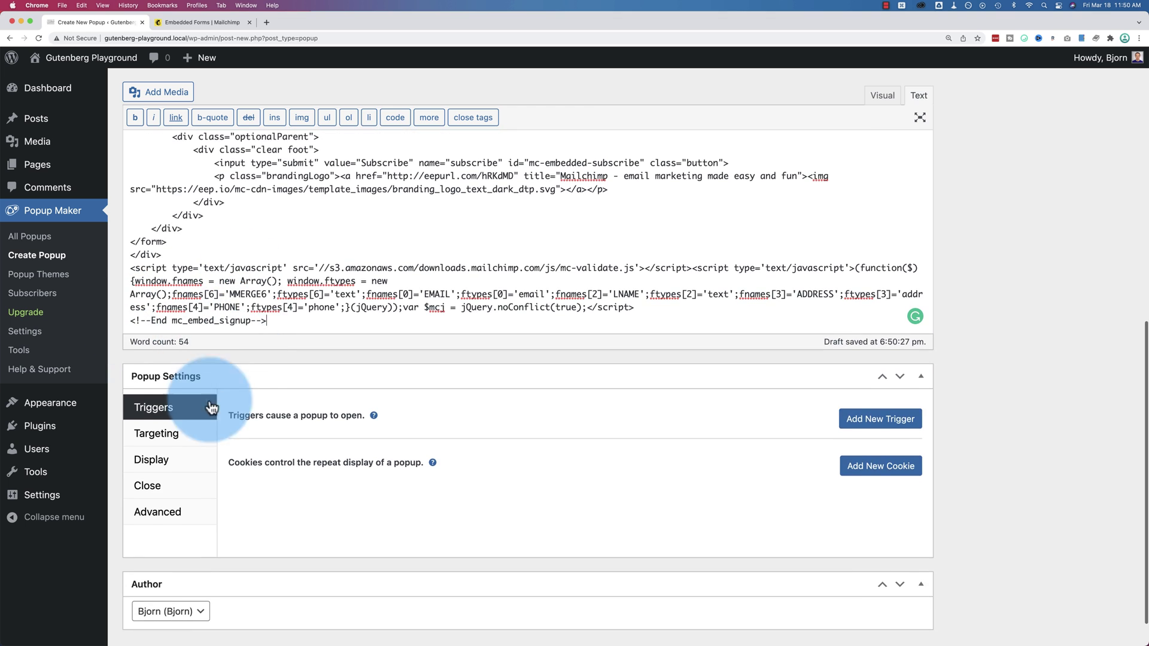
pyautogui.scroll(-1, 174, 426)
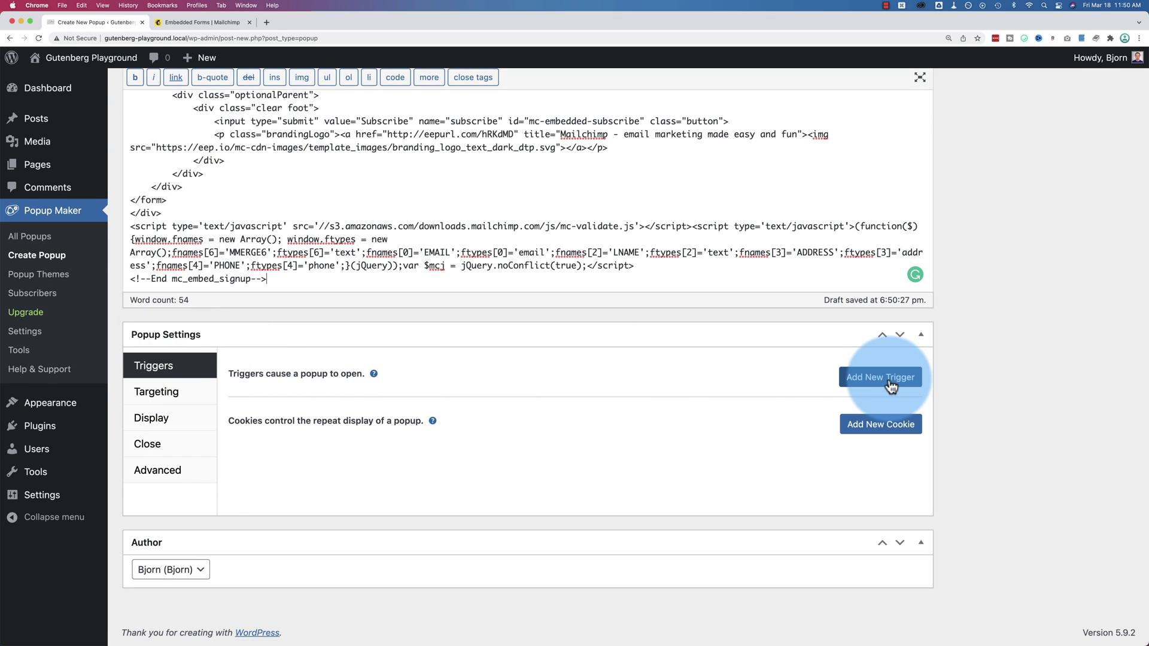
# Step: Add a Time Delay / Auto Open trigger with a pum-79 cookie set On Popup Close
pyautogui.click(891, 386)
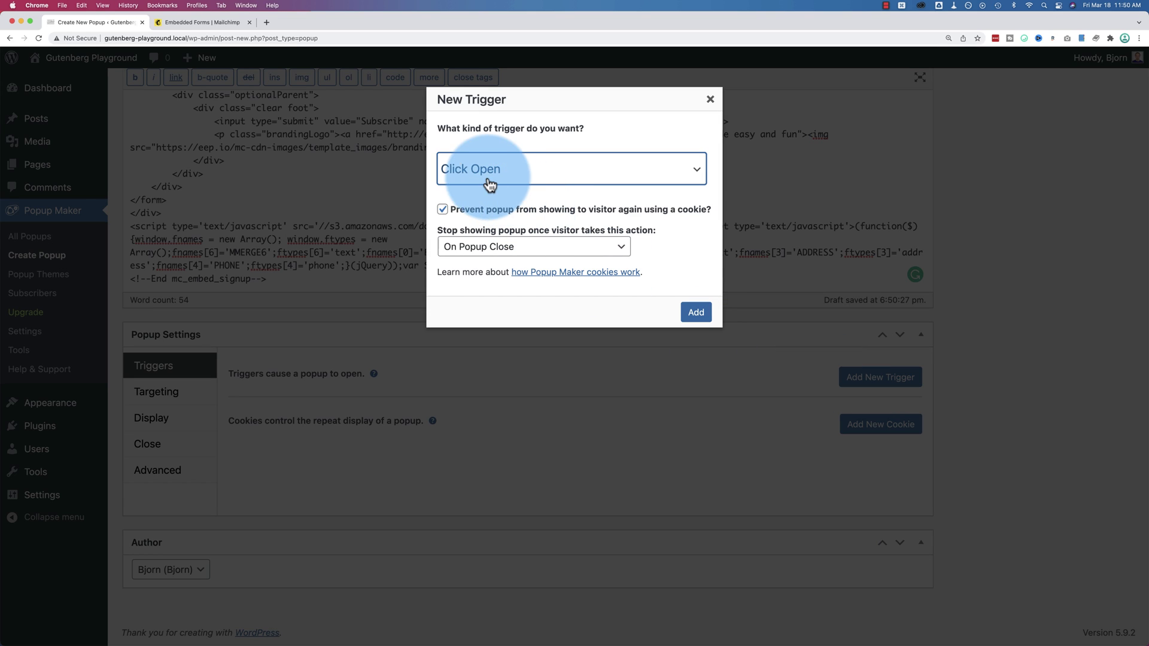
pyautogui.click(467, 176)
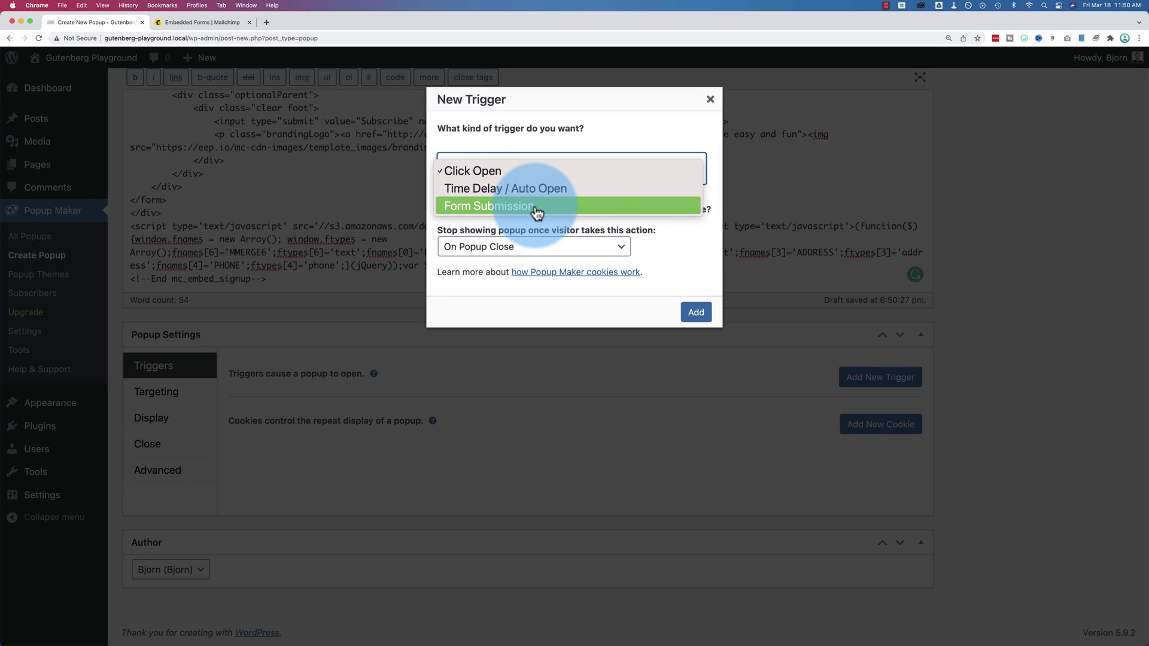
pyautogui.click(454, 188)
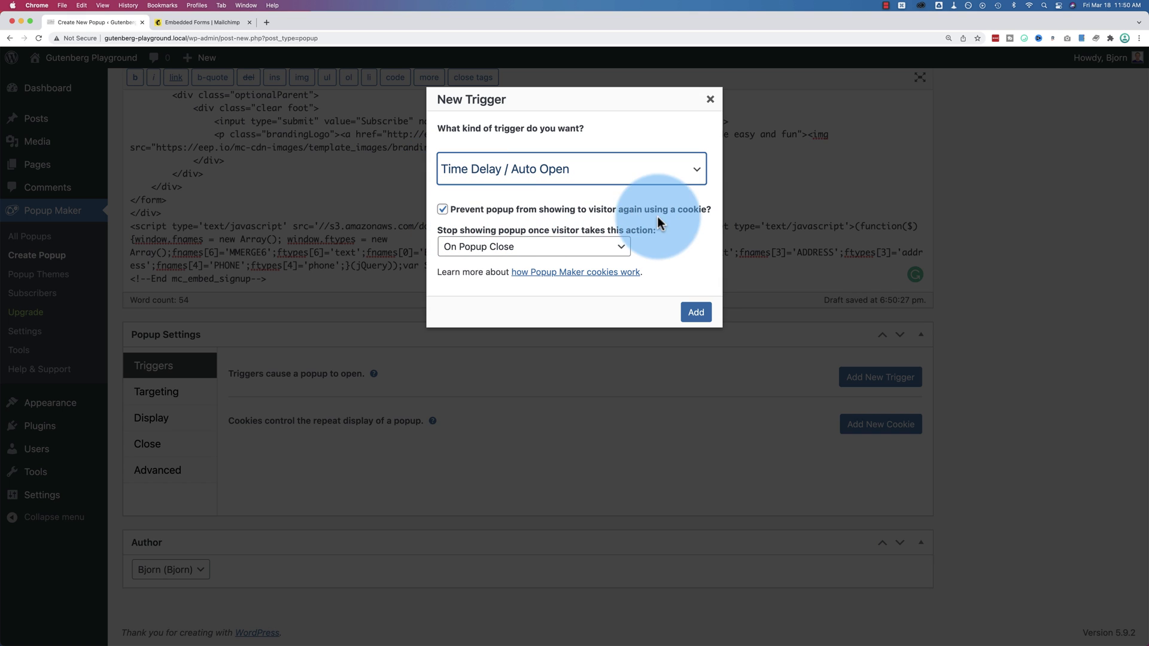
pyautogui.click(442, 210)
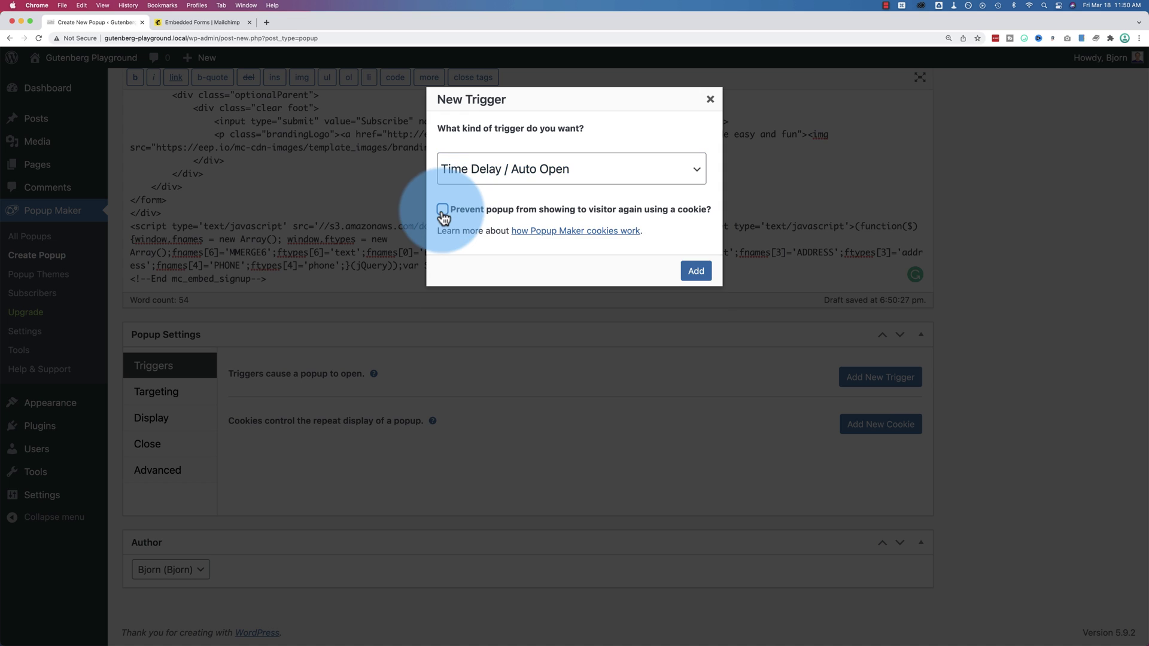
pyautogui.click(443, 211)
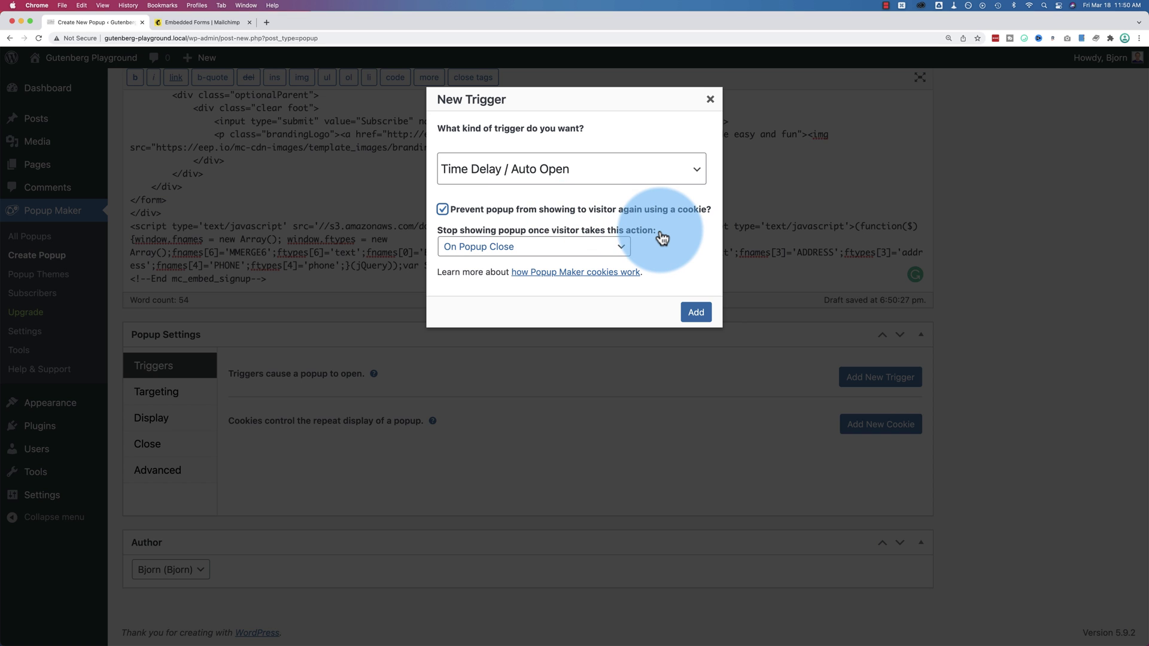
pyautogui.click(503, 248)
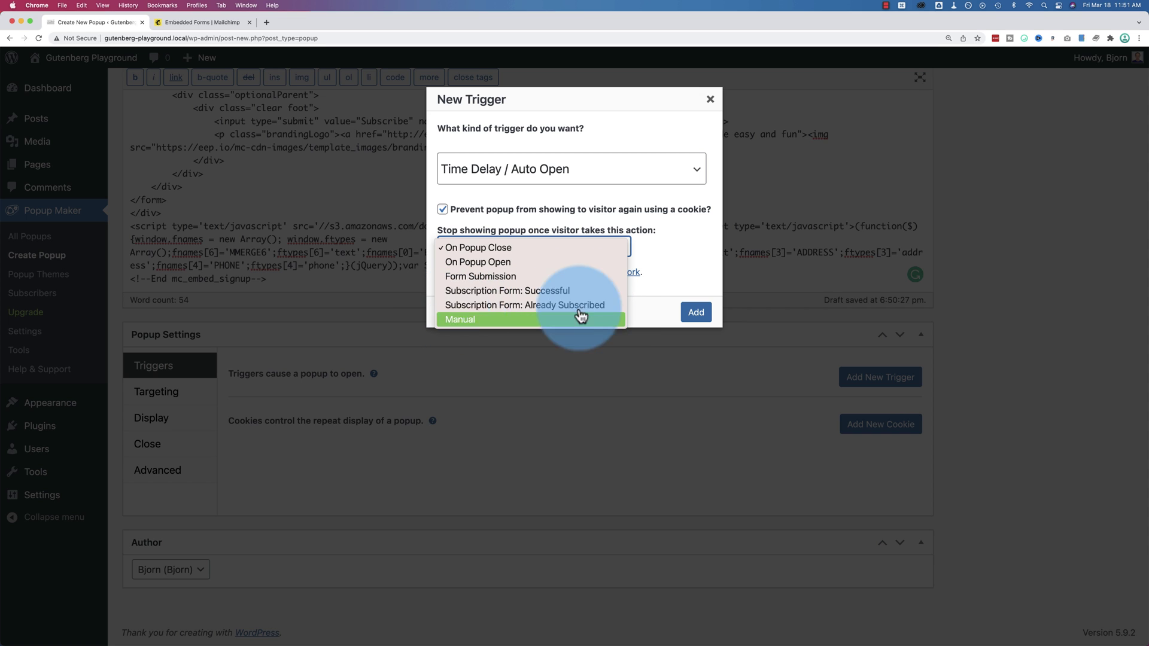
pyautogui.click(484, 251)
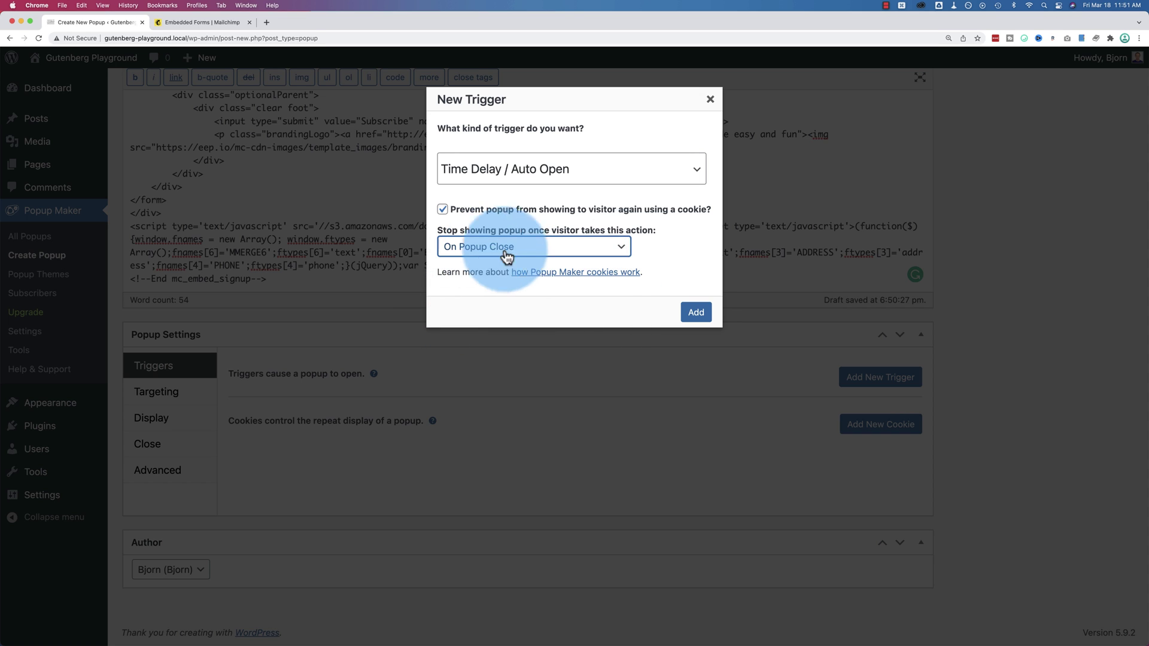
pyautogui.click(694, 313)
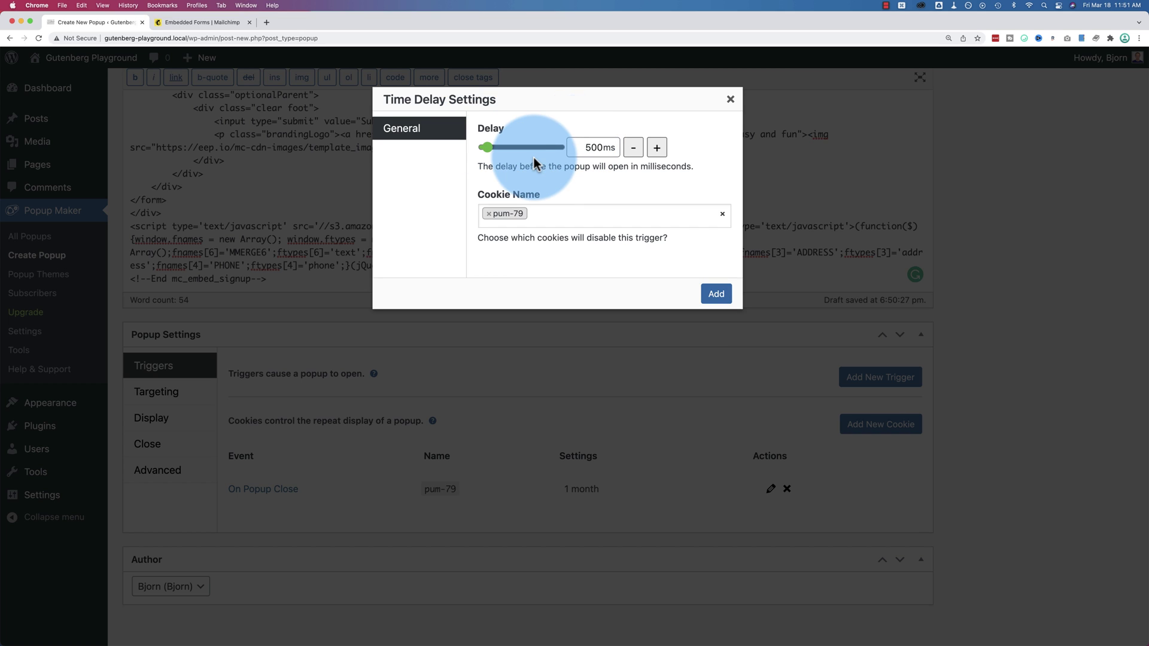
# Step: Set the trigger's opening delay to 500 ms
pyautogui.doubleClick(615, 149)
pyautogui.click(487, 147)
pyautogui.moveTo(548, 147); pyautogui.dragTo(486, 153)
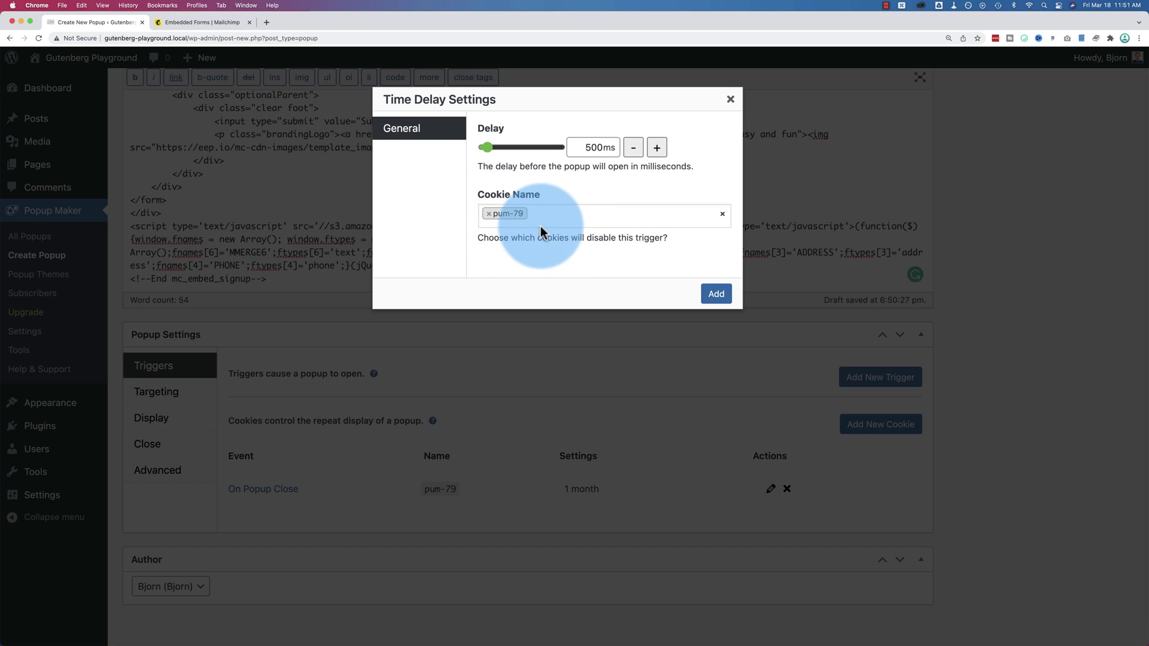
# Step: Save the 500 ms Time Delay trigger and show the Targeting settings
pyautogui.click(716, 296)
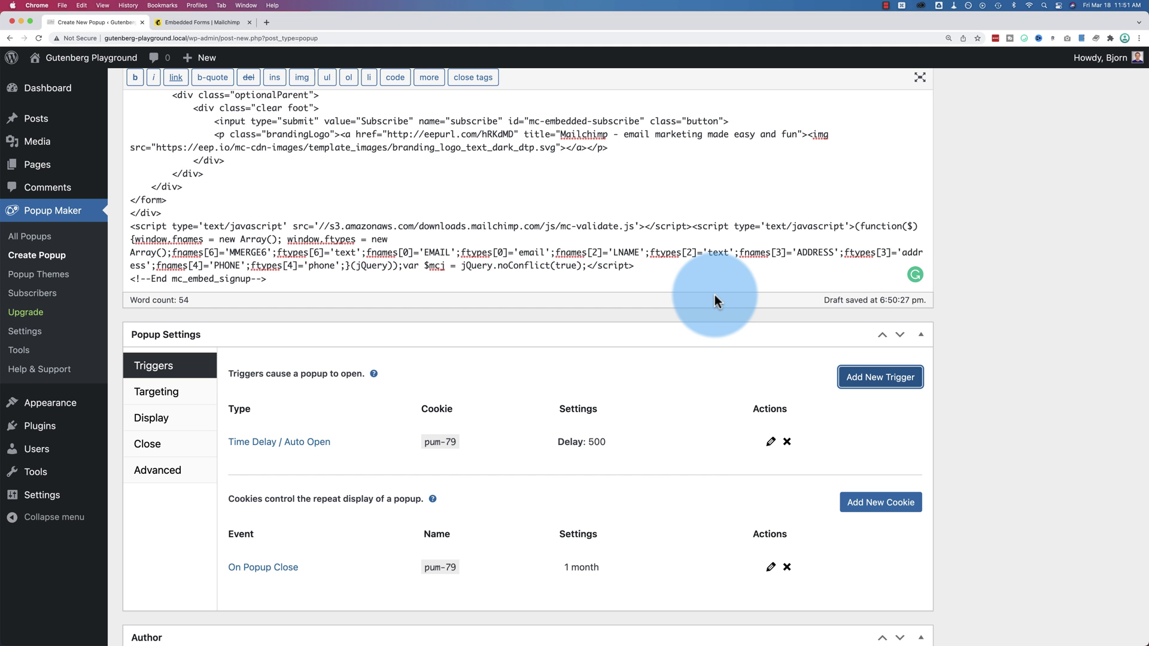
pyautogui.click(156, 391)
pyautogui.scroll(-1, 329, 395)
pyautogui.scroll(-1, 329, 395)
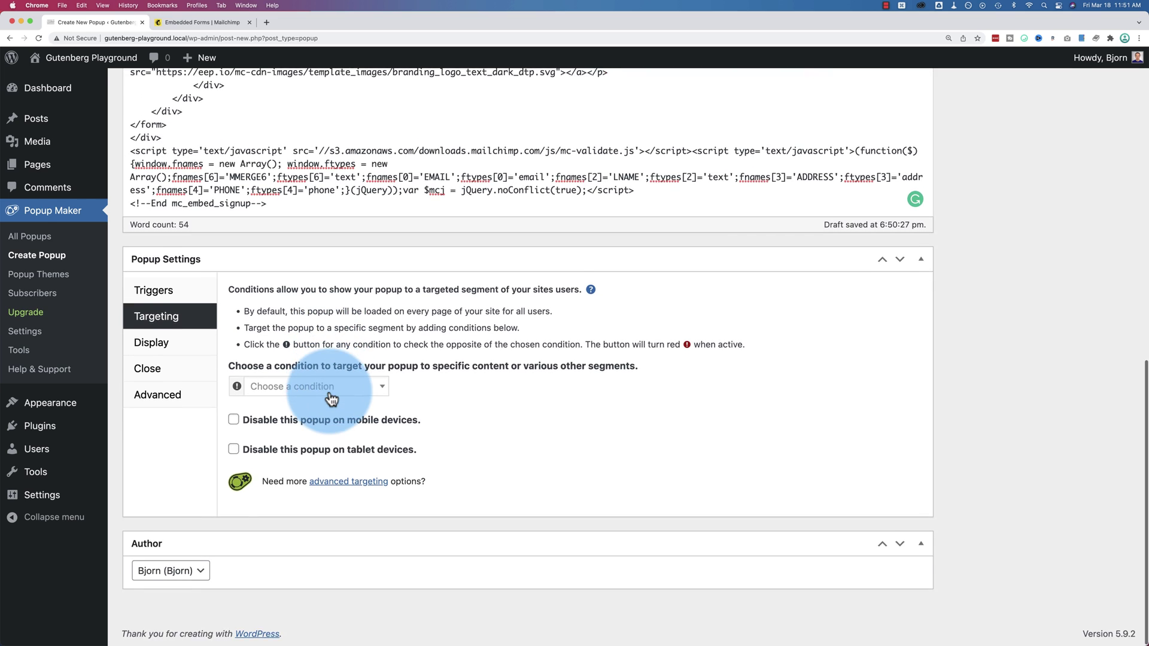
# Step: Browse the targeting condition list without choosing any, then show the Display presets
pyautogui.click(331, 398)
pyautogui.scroll(-2, 328, 473)
pyautogui.scroll(2, 325, 473)
pyautogui.scroll(-3, 308, 458)
pyautogui.scroll(-3, 270, 461)
pyautogui.scroll(-6, 290, 498)
pyautogui.scroll(-2, 286, 539)
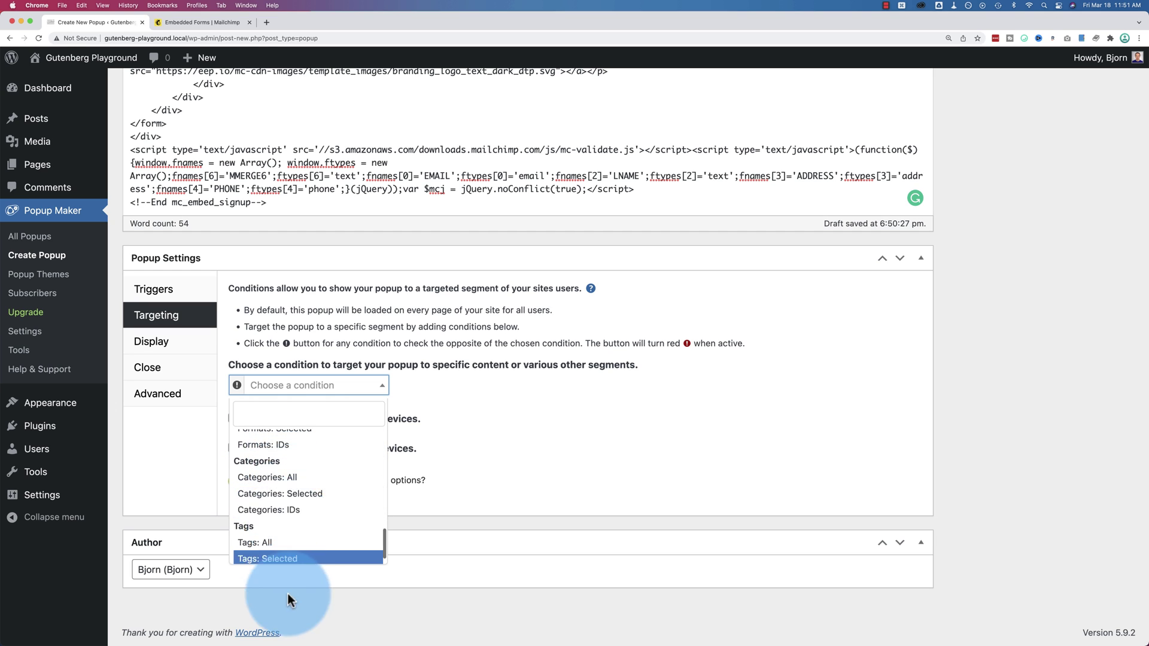
pyautogui.click(473, 461)
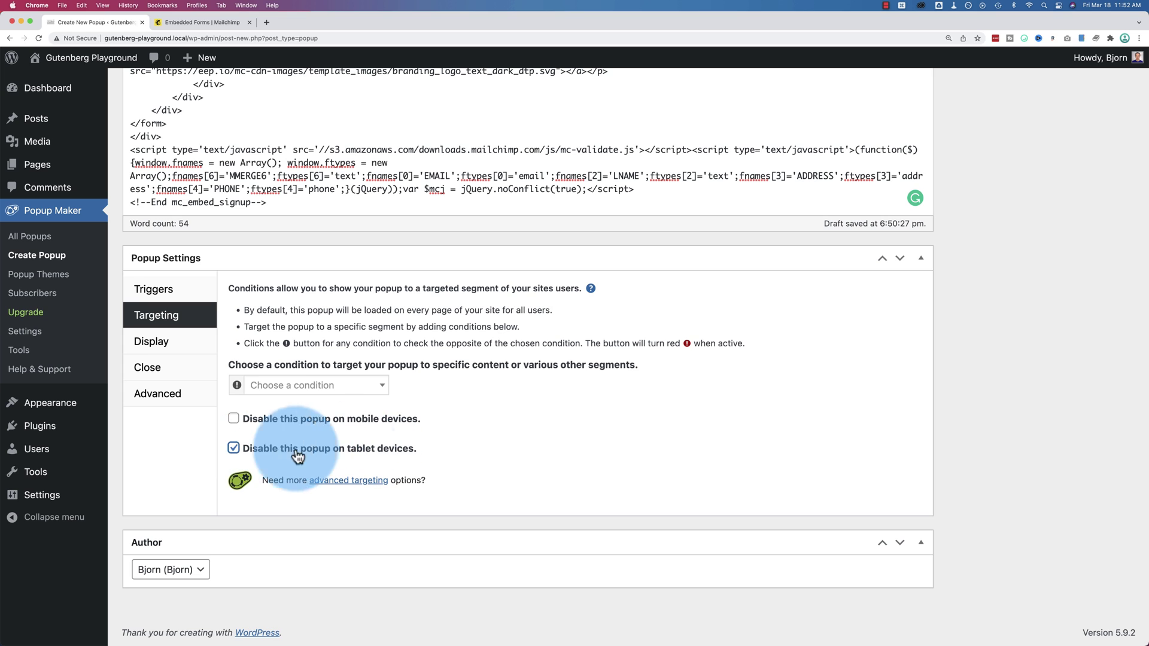
pyautogui.click(168, 342)
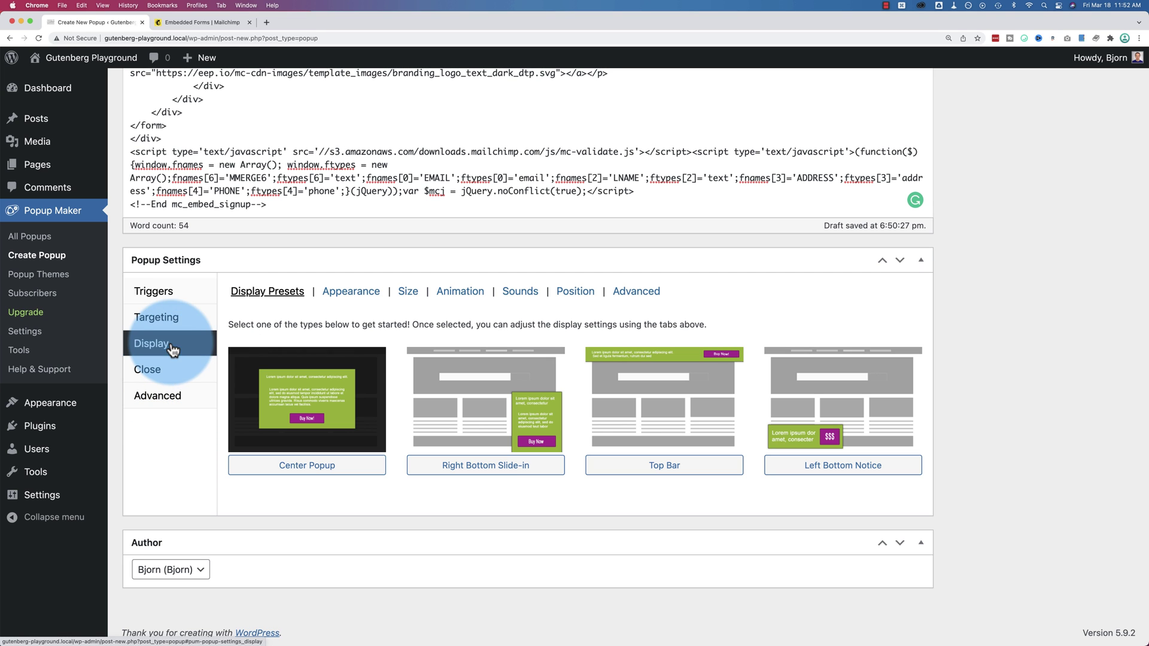
# Step: Apply the Center Popup preset and Light Box theme, then publish the popup
pyautogui.click(349, 414)
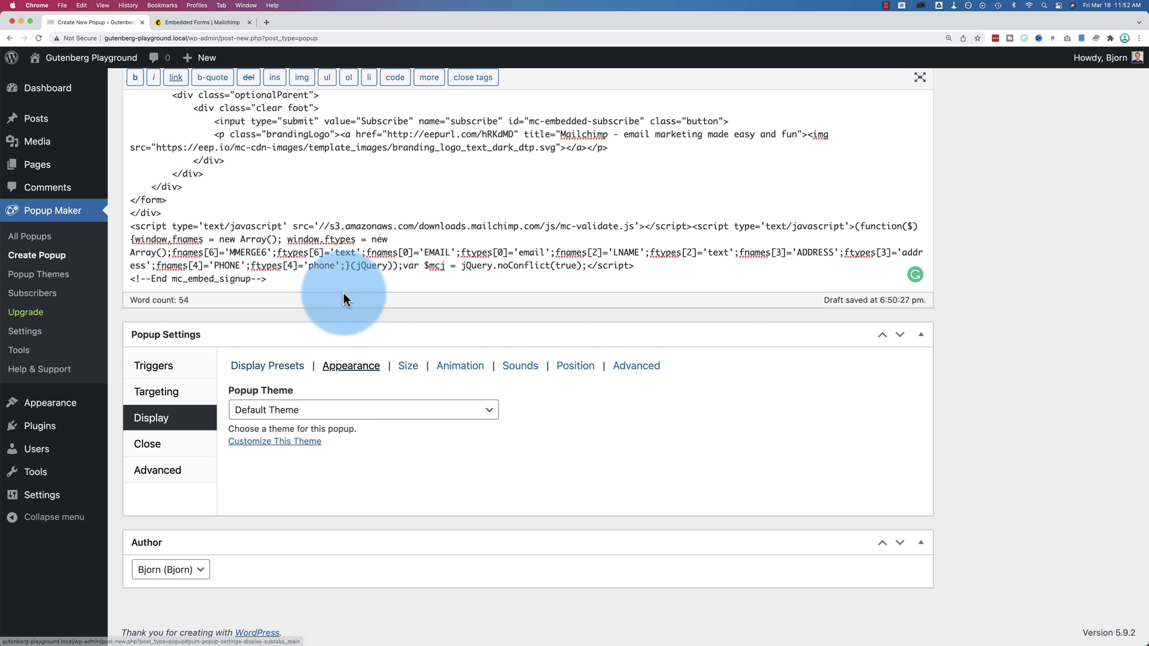
pyautogui.click(256, 419)
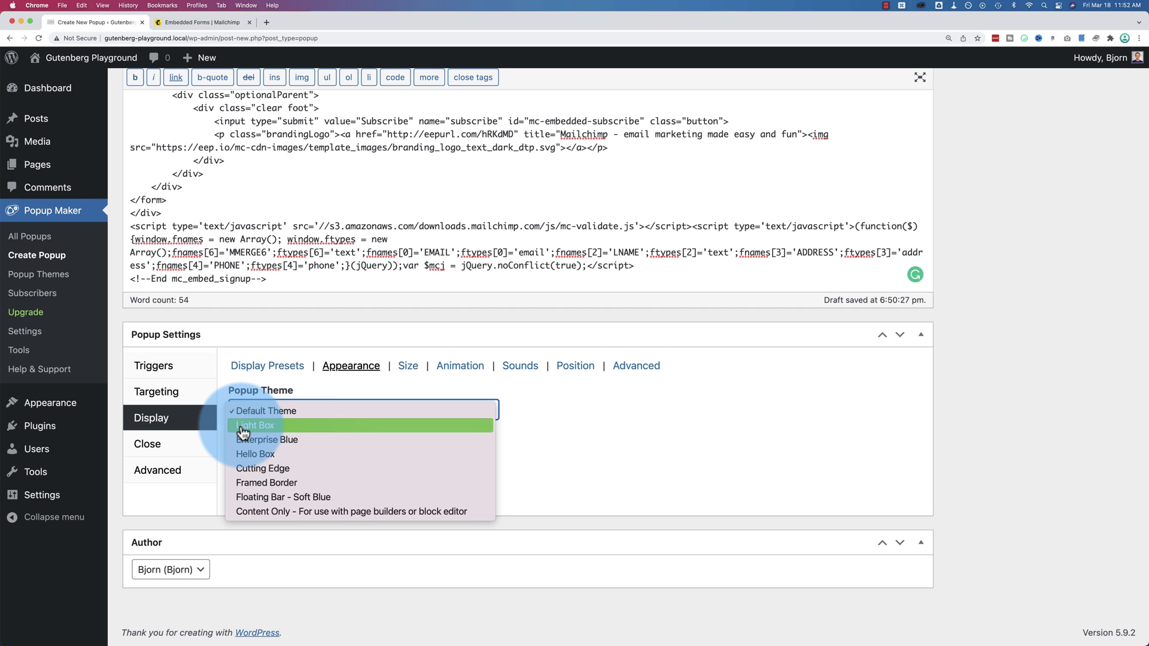
pyautogui.click(259, 426)
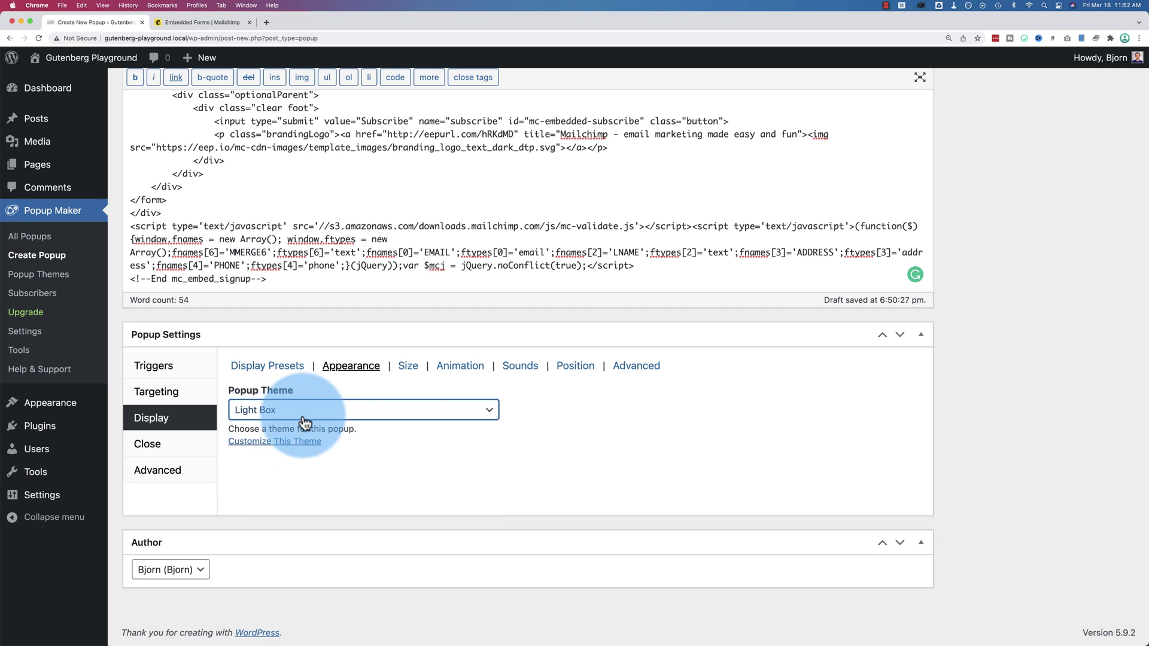
pyautogui.click(288, 446)
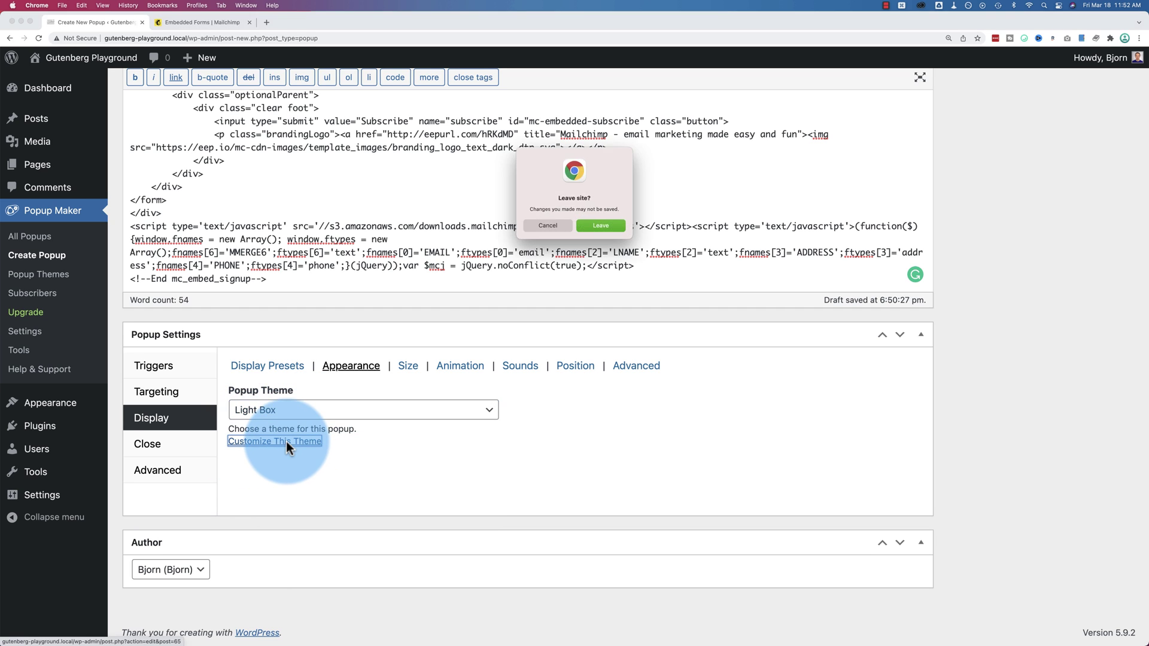
pyautogui.click(549, 228)
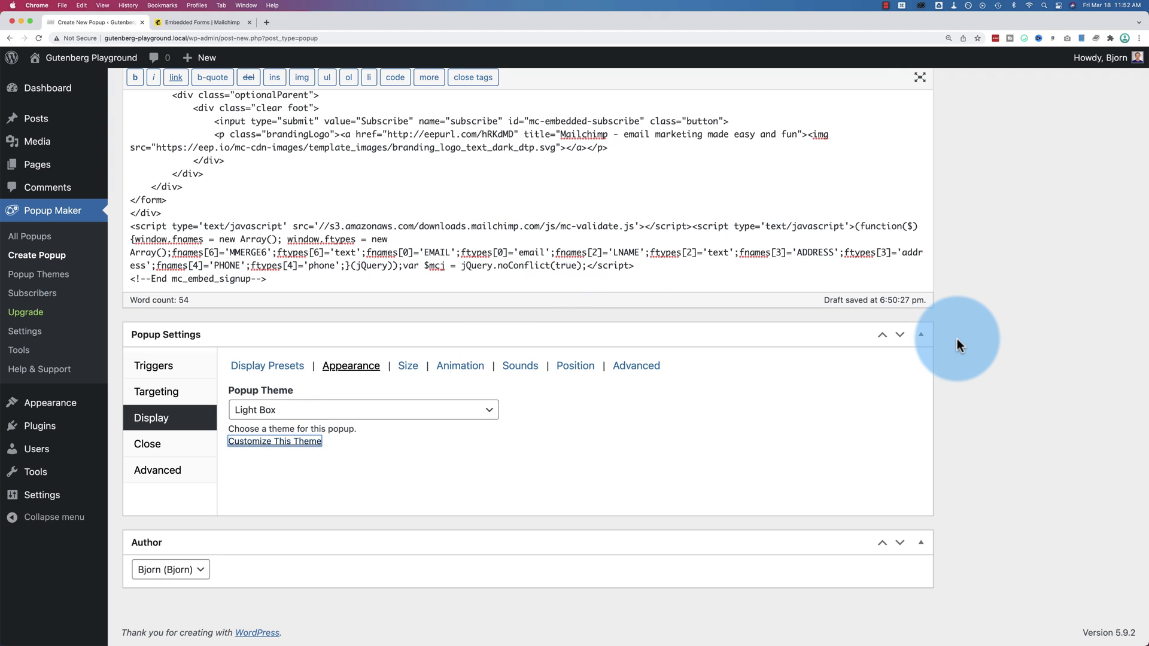
pyautogui.scroll(10, 957, 339)
pyautogui.click(1091, 436)
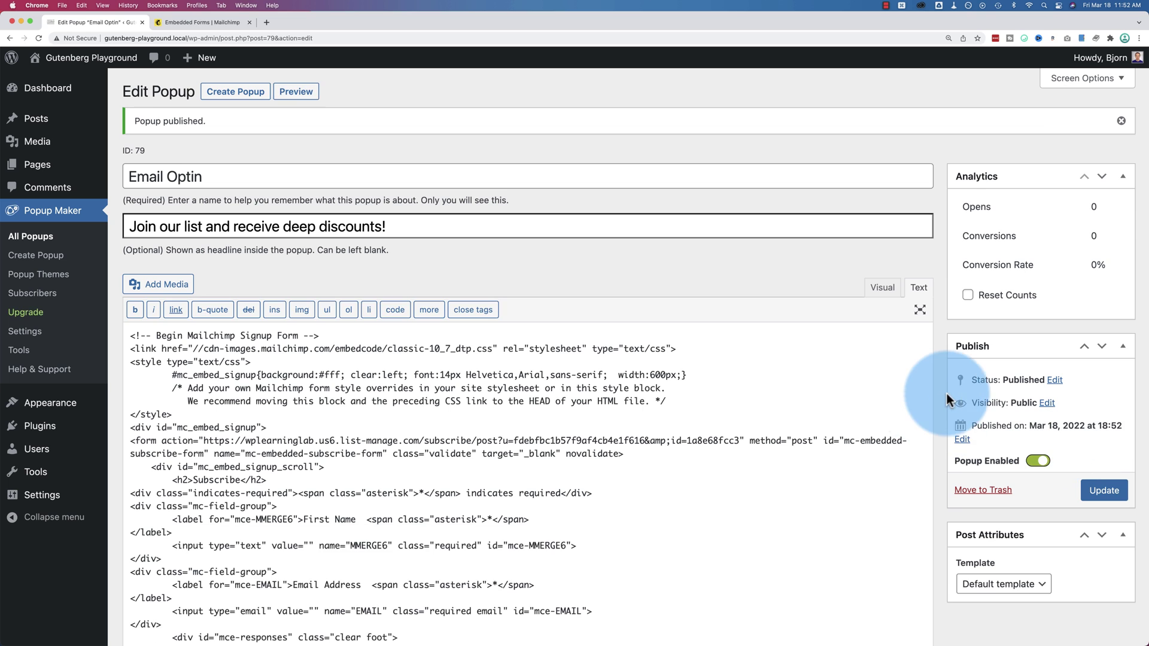
# Step: Confirm Light Box in the appearance settings and open it in the theme editor
pyautogui.scroll(-12, 947, 393)
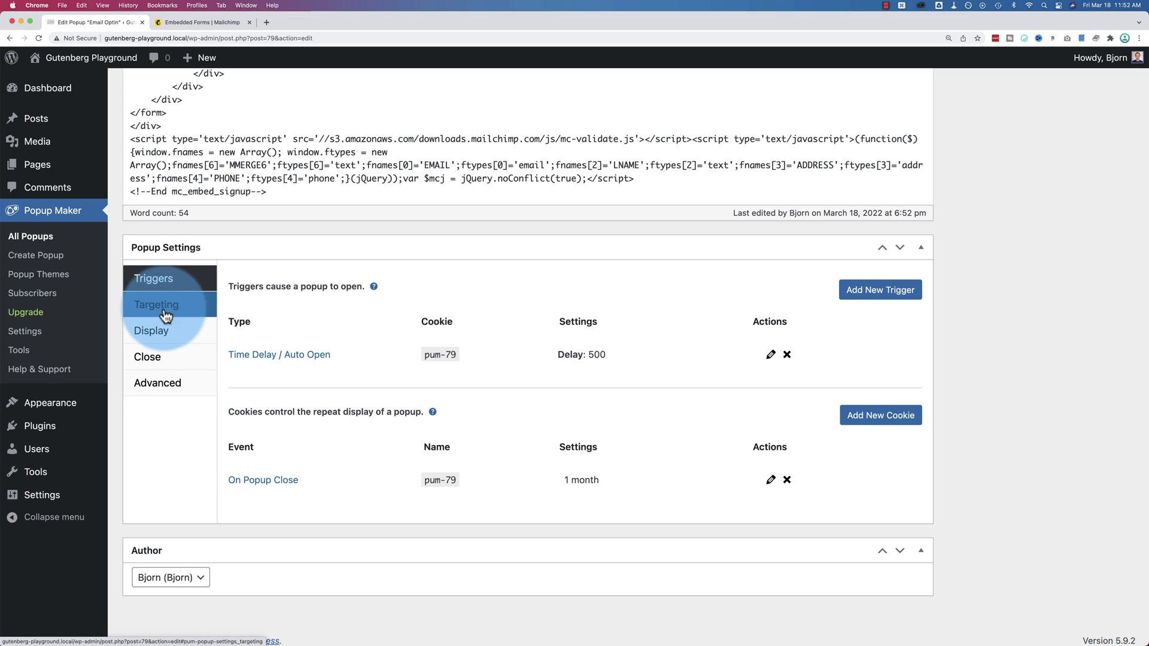
pyautogui.click(158, 331)
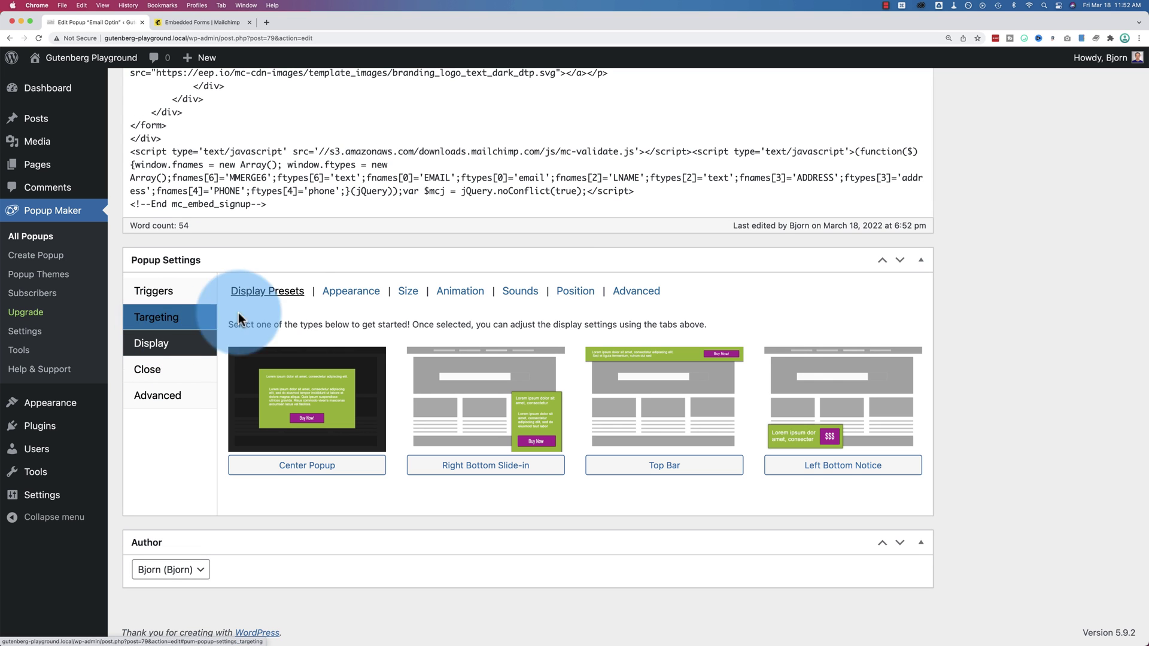
pyautogui.click(352, 293)
pyautogui.click(251, 413)
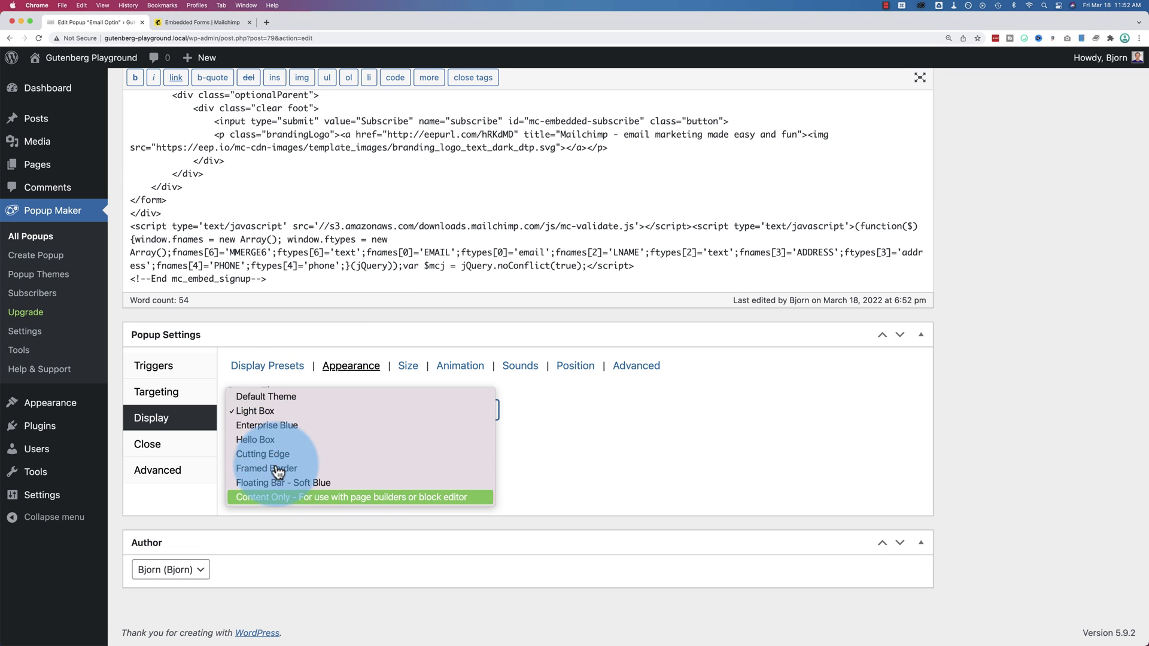
pyautogui.click(217, 513)
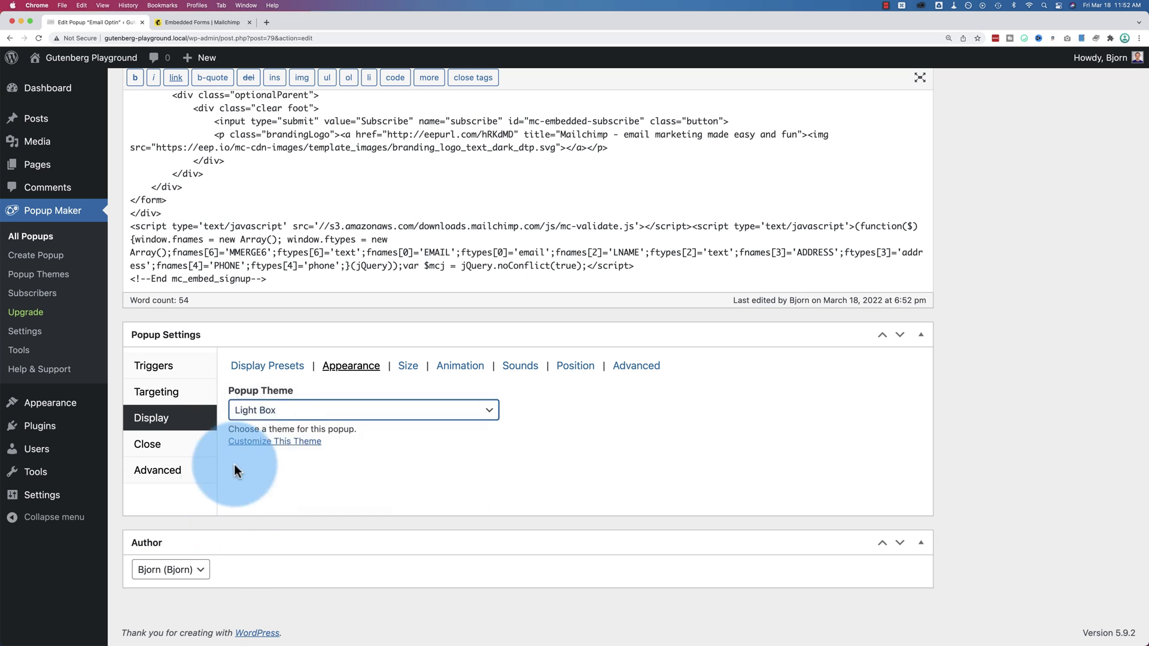
pyautogui.click(273, 446)
# Step: Review the Light Box container's background, border and drop shadow settings
pyautogui.click(700, 207)
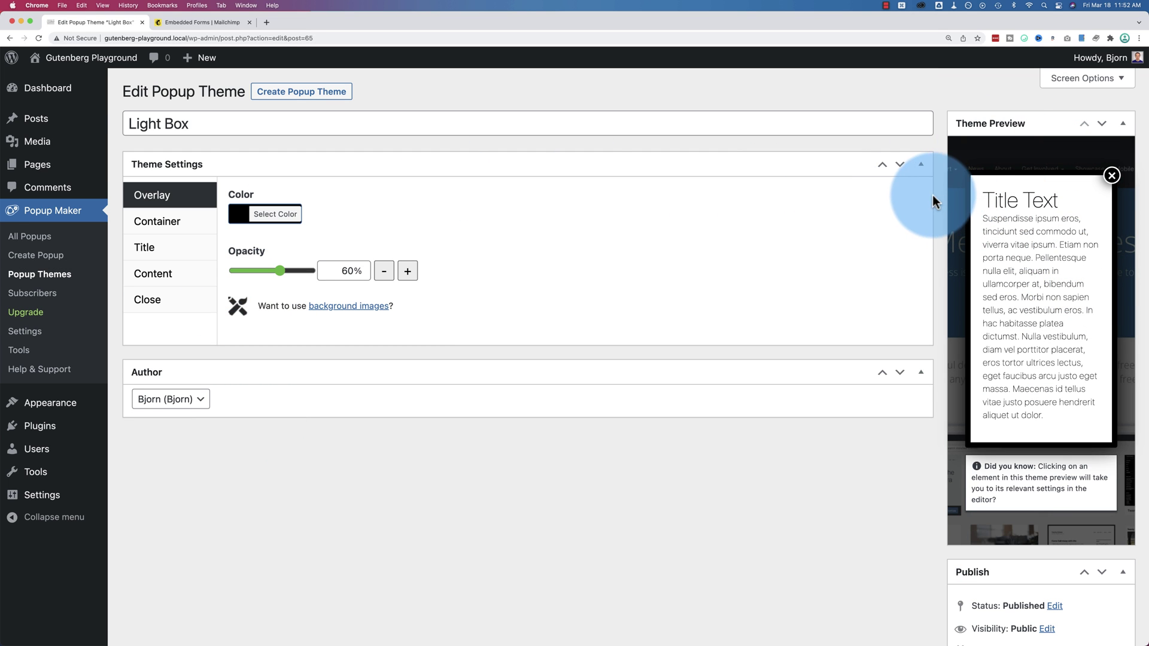
pyautogui.click(179, 219)
pyautogui.click(153, 248)
pyautogui.click(172, 222)
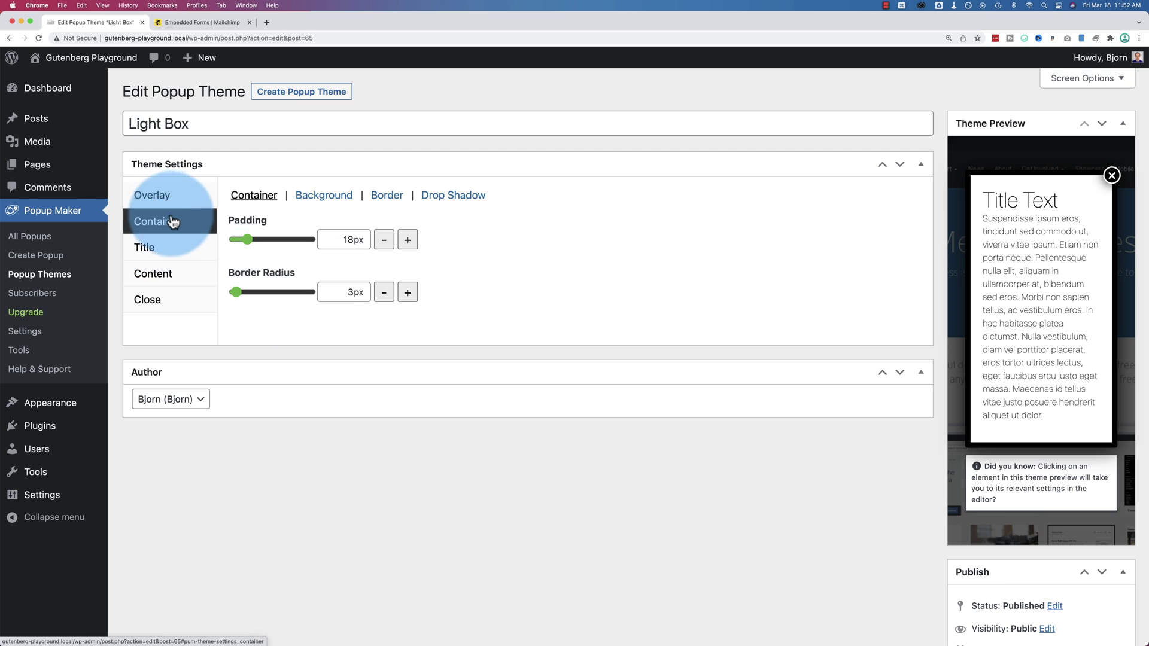
pyautogui.click(337, 207)
pyautogui.click(384, 204)
pyautogui.click(441, 205)
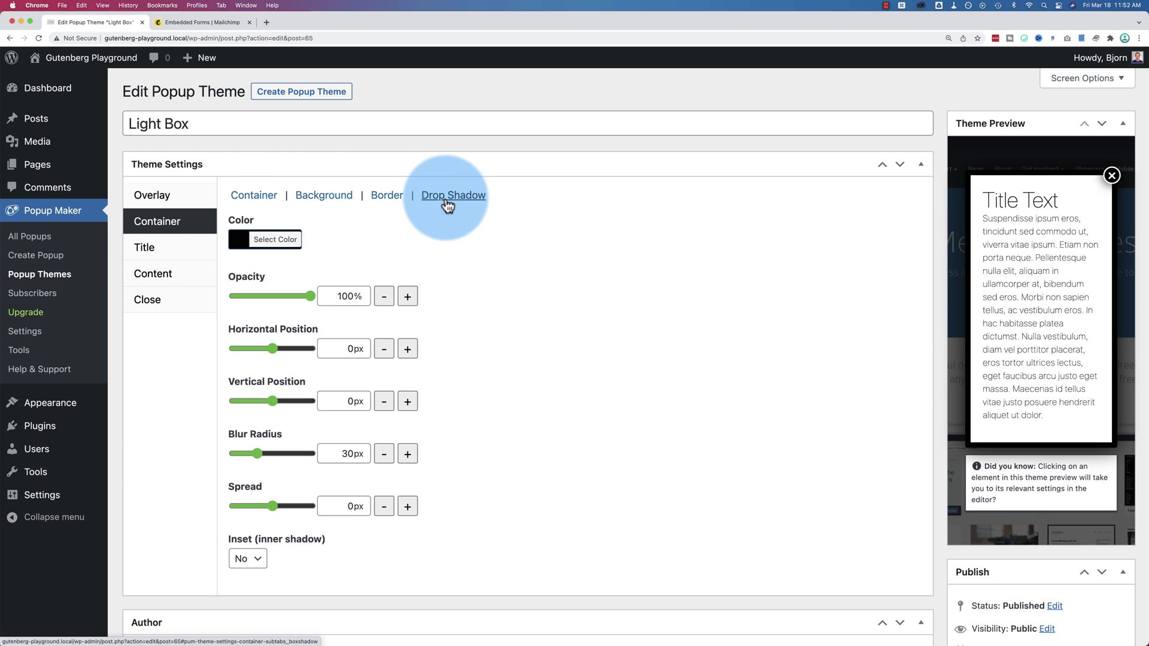
pyautogui.click(244, 201)
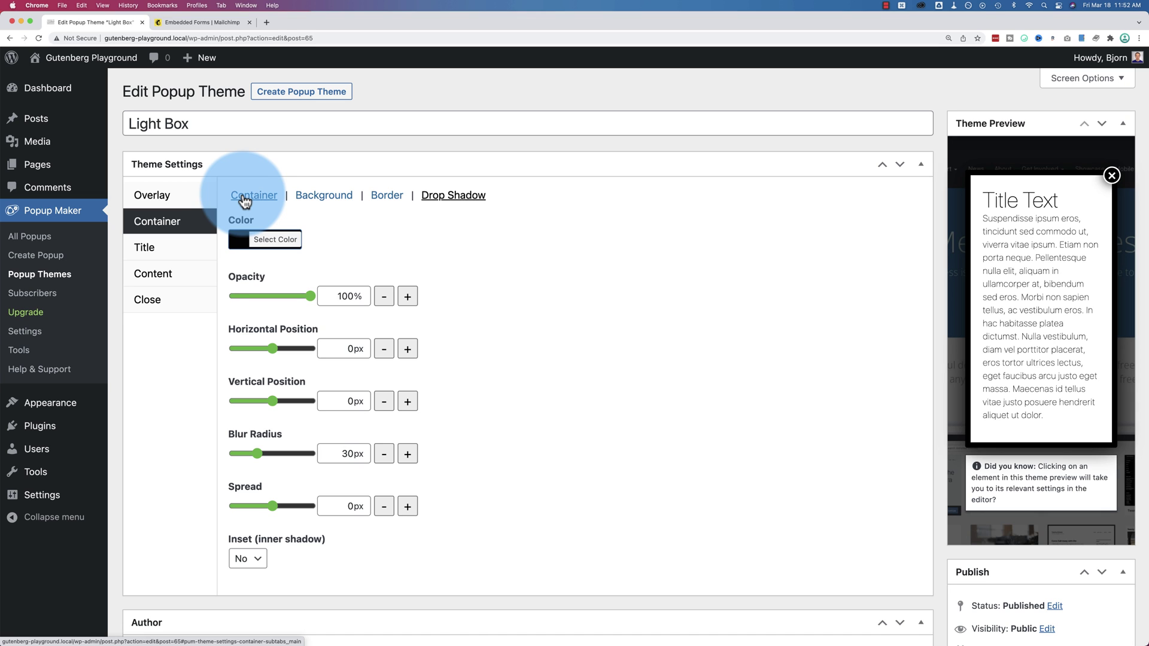
# Step: Review the theme's title, content and close button settings
pyautogui.click(192, 246)
pyautogui.click(193, 276)
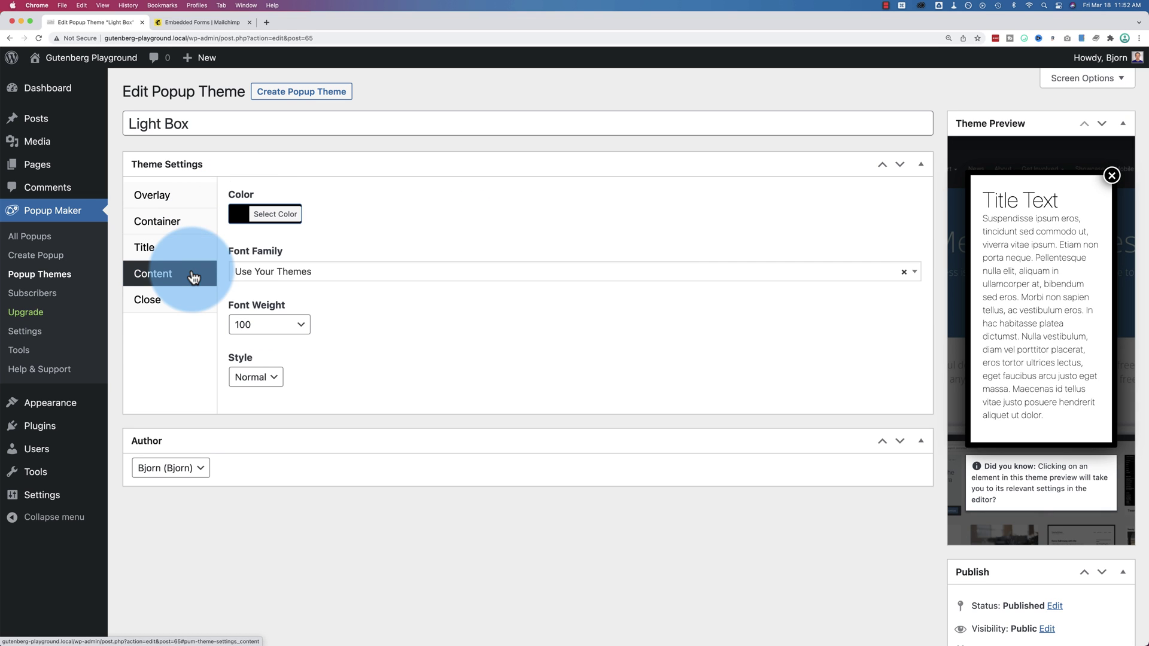
pyautogui.click(192, 302)
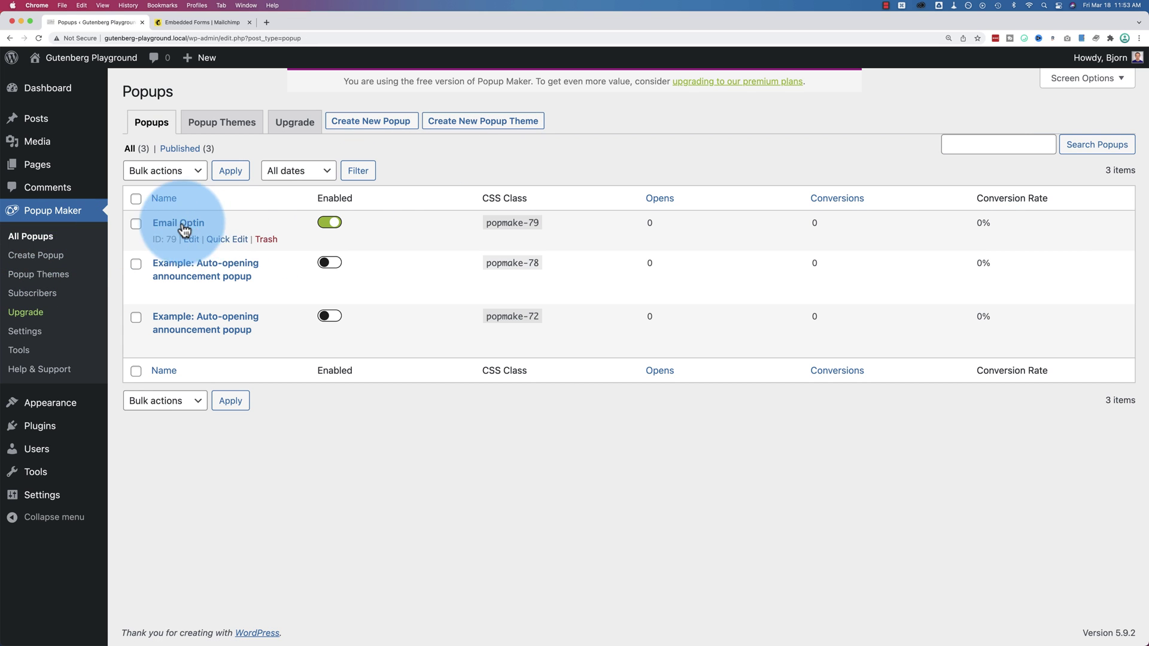
# Step: Reopen the Email Optin popup and review its size, animation and sound display settings
pyautogui.click(195, 231)
pyautogui.scroll(-10, 122, 485)
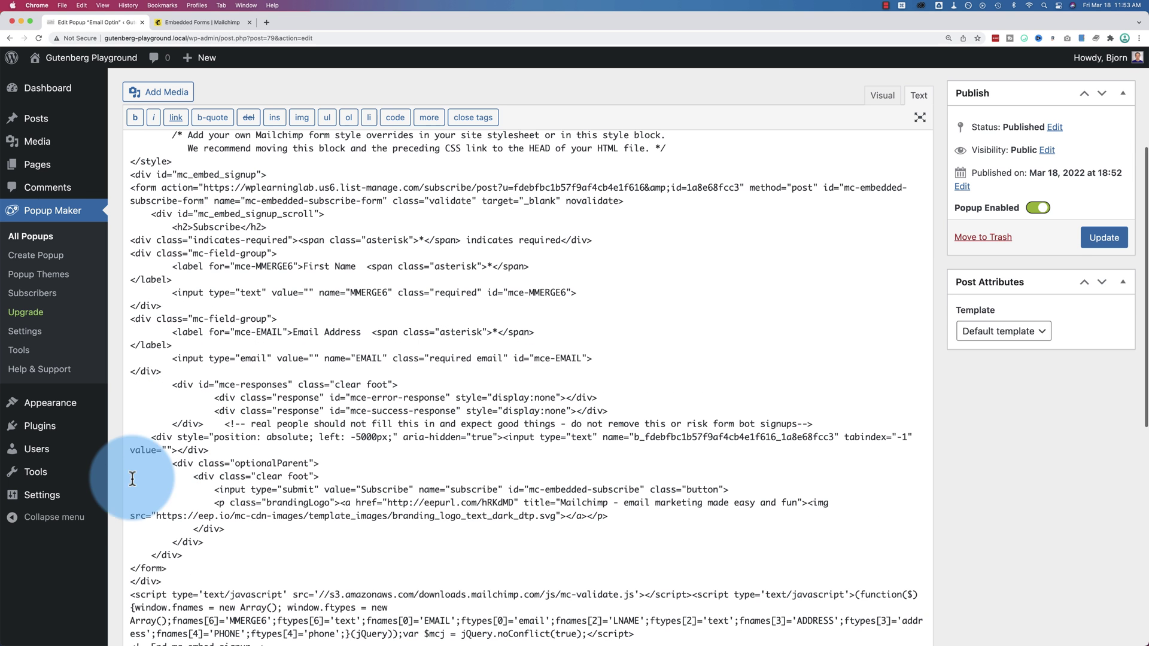
pyautogui.scroll(-3, 110, 493)
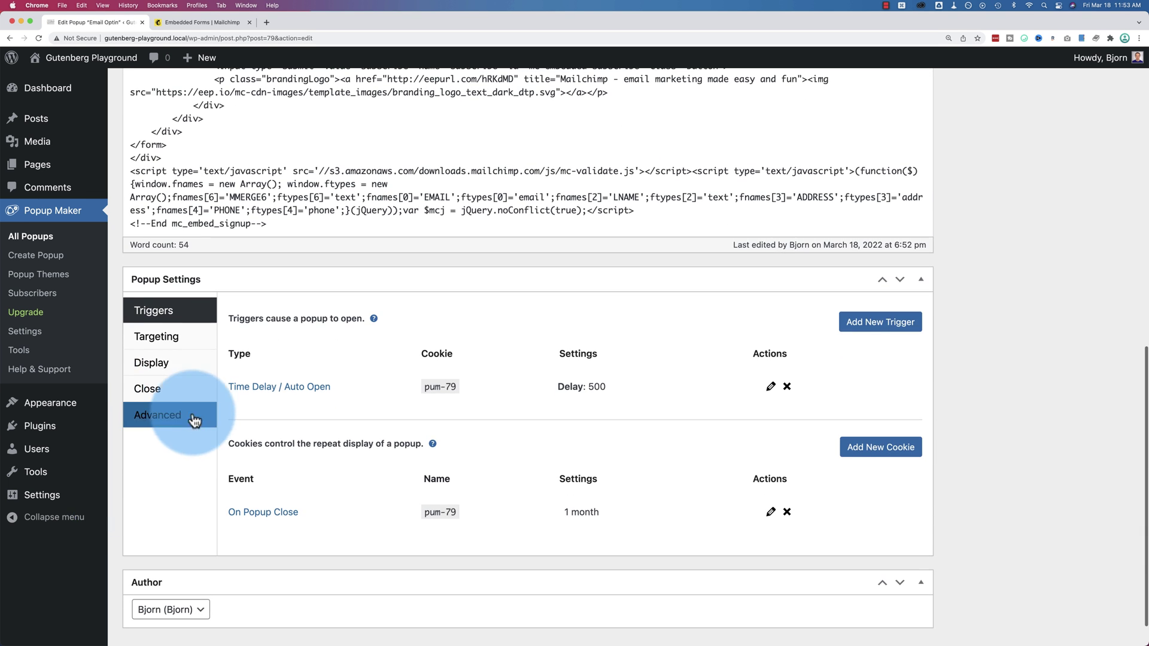
pyautogui.click(160, 367)
pyautogui.click(416, 315)
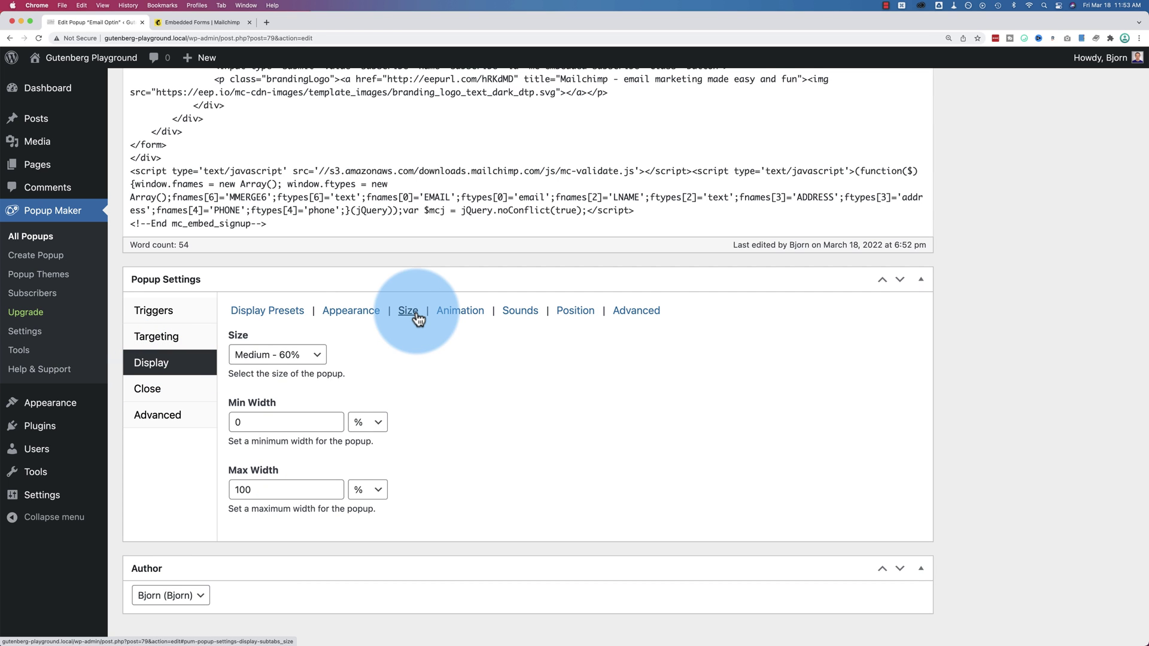
pyautogui.click(459, 313)
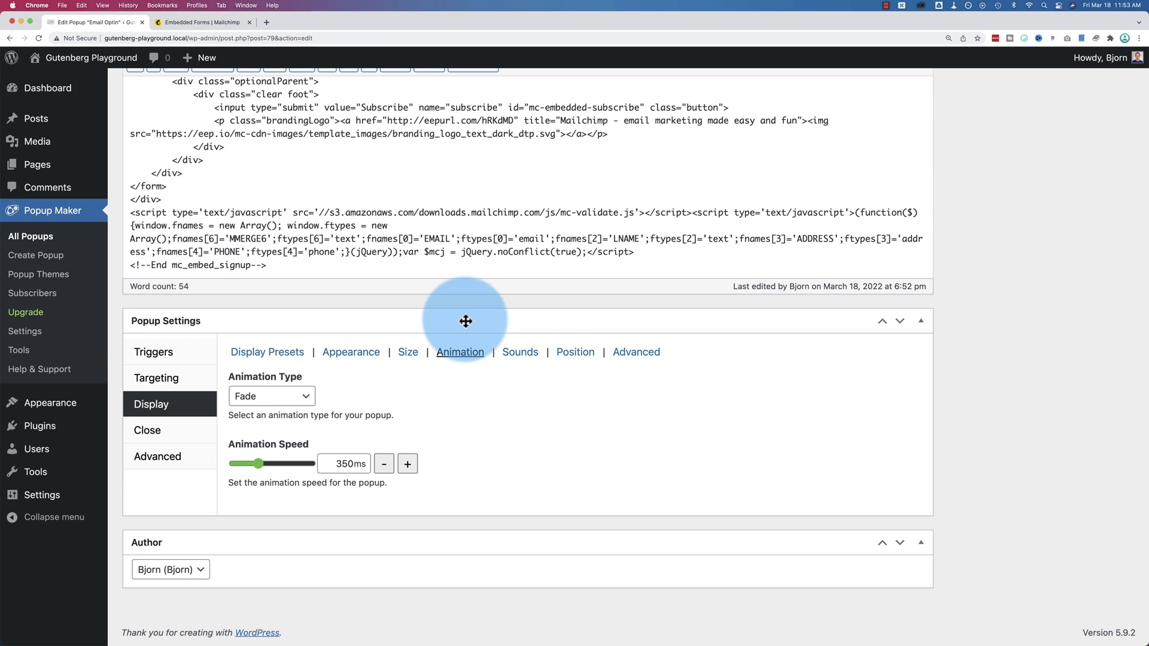
pyautogui.click(520, 353)
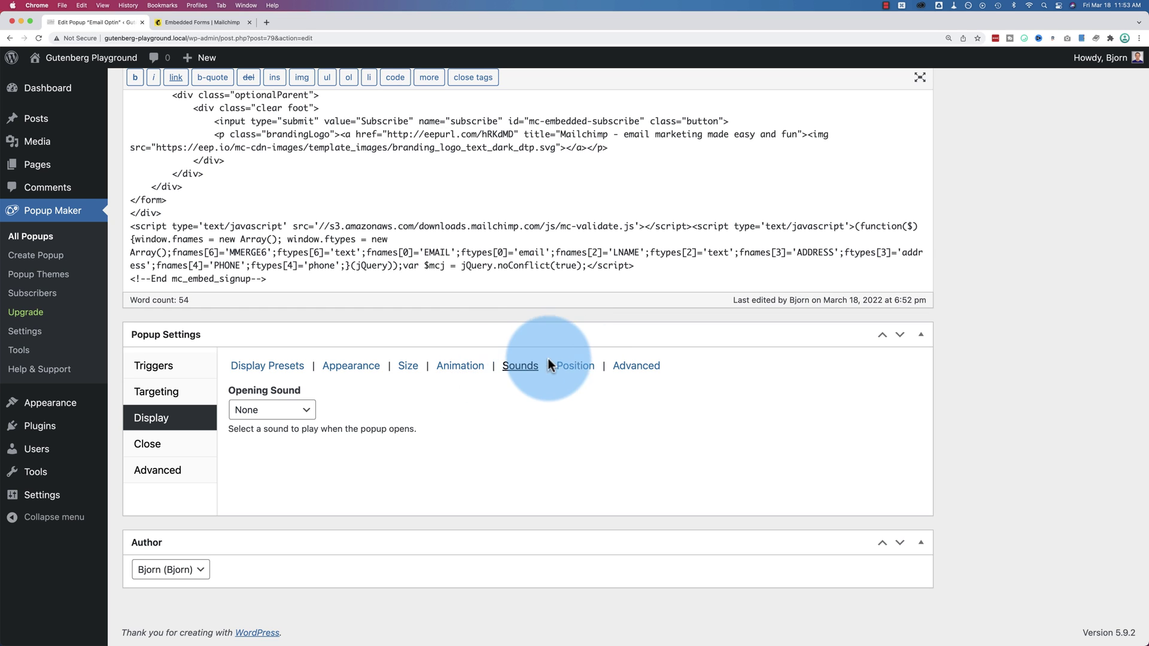
# Step: Review position, advanced display, form-submission and alternate close options, then the Advanced settings
pyautogui.click(568, 368)
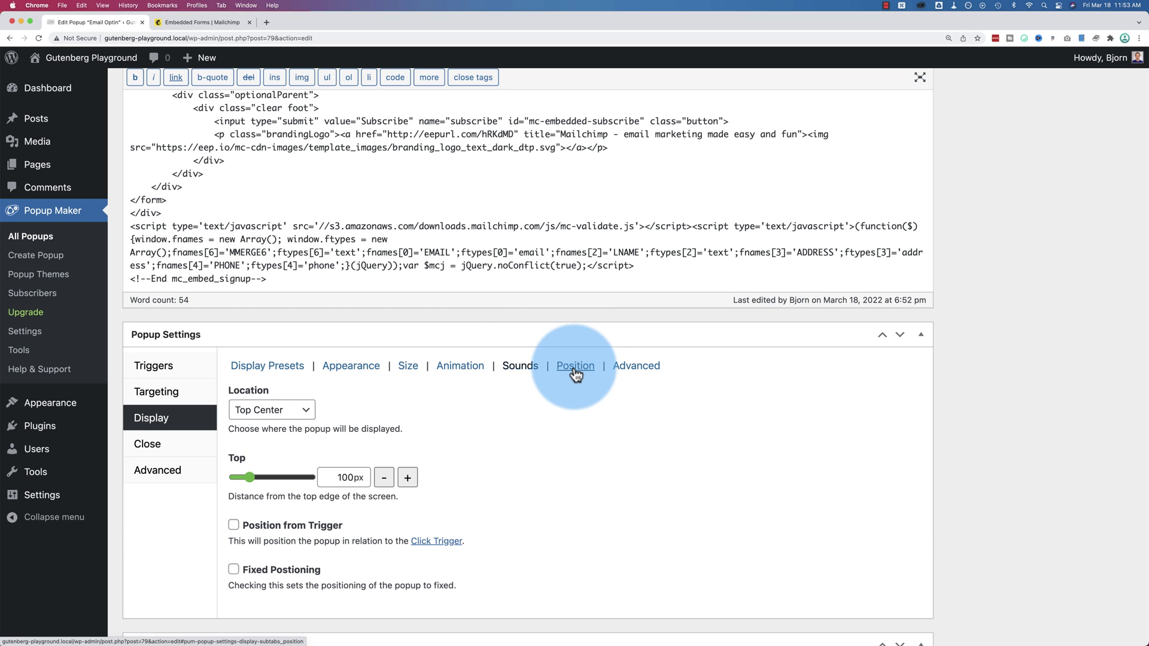
pyautogui.click(625, 370)
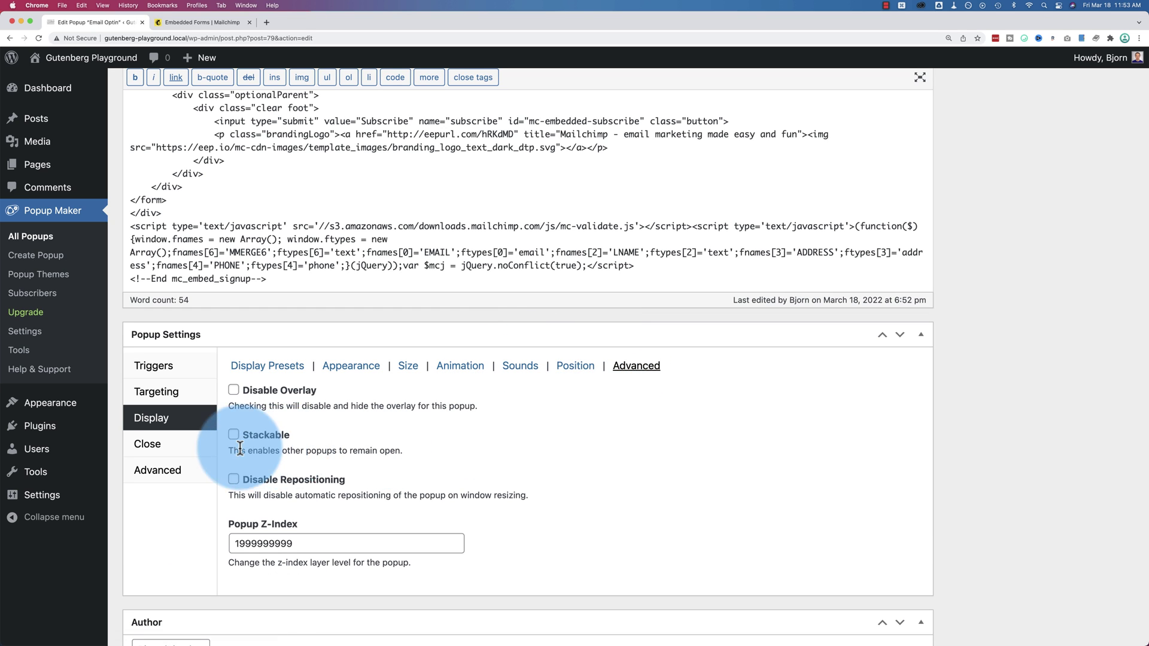
pyautogui.click(173, 449)
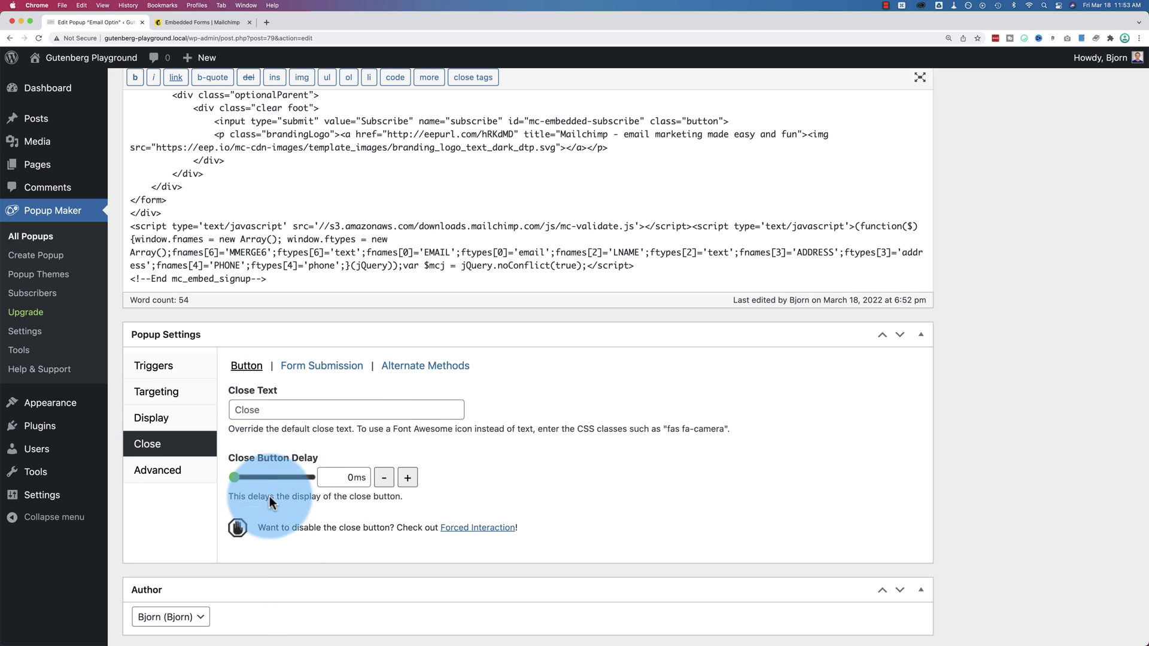
pyautogui.click(344, 375)
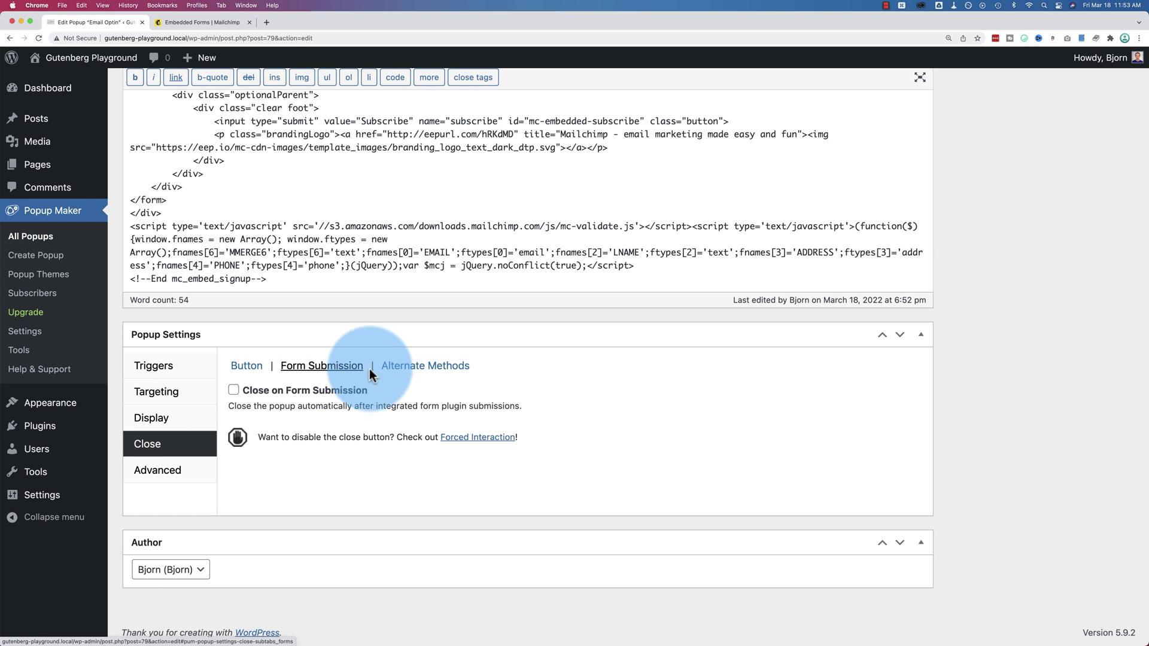
pyautogui.click(403, 375)
pyautogui.click(182, 473)
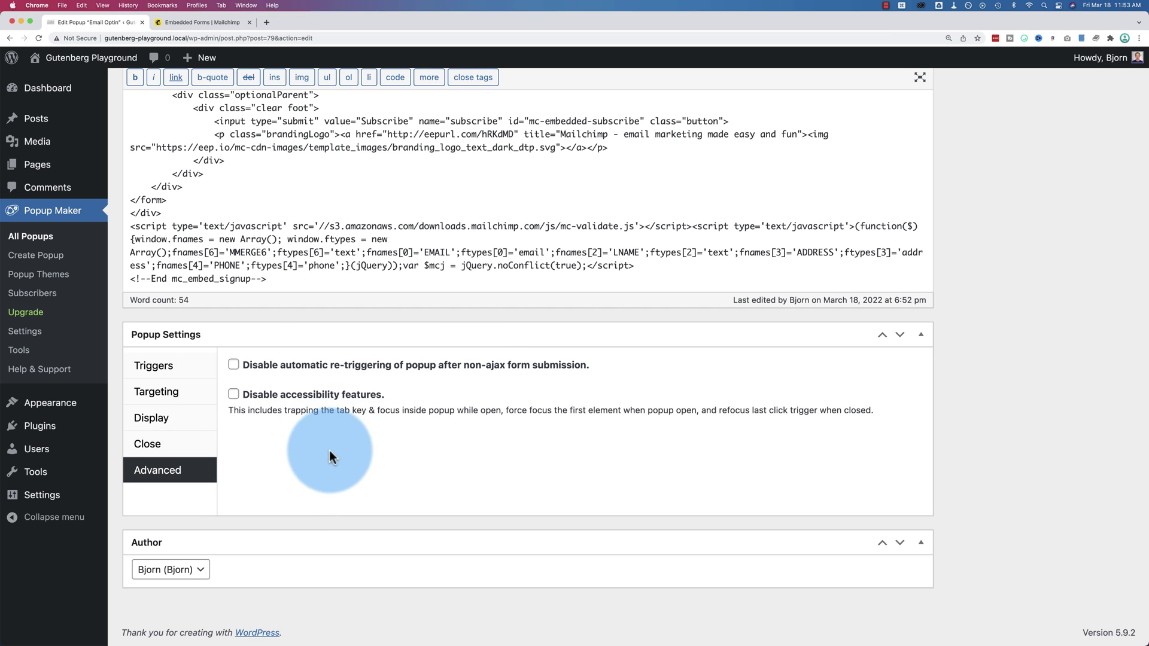
# Step: Update the Email Optin popup and view it on the site's front page in a new tab
pyautogui.scroll(6, 944, 422)
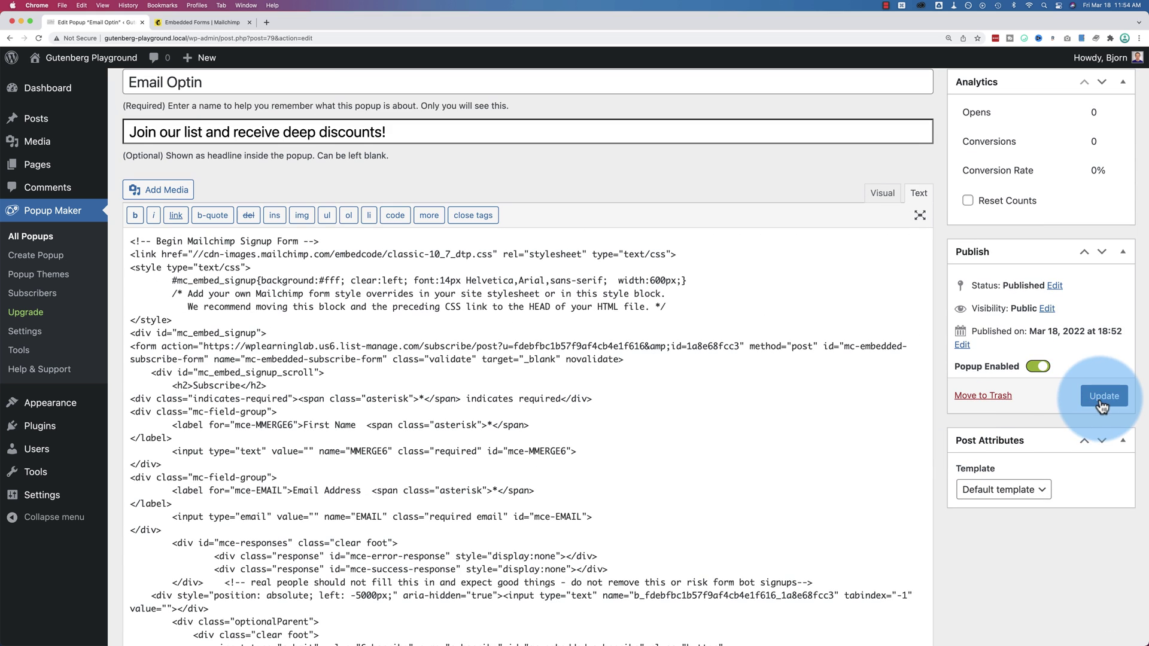
pyautogui.click(1102, 395)
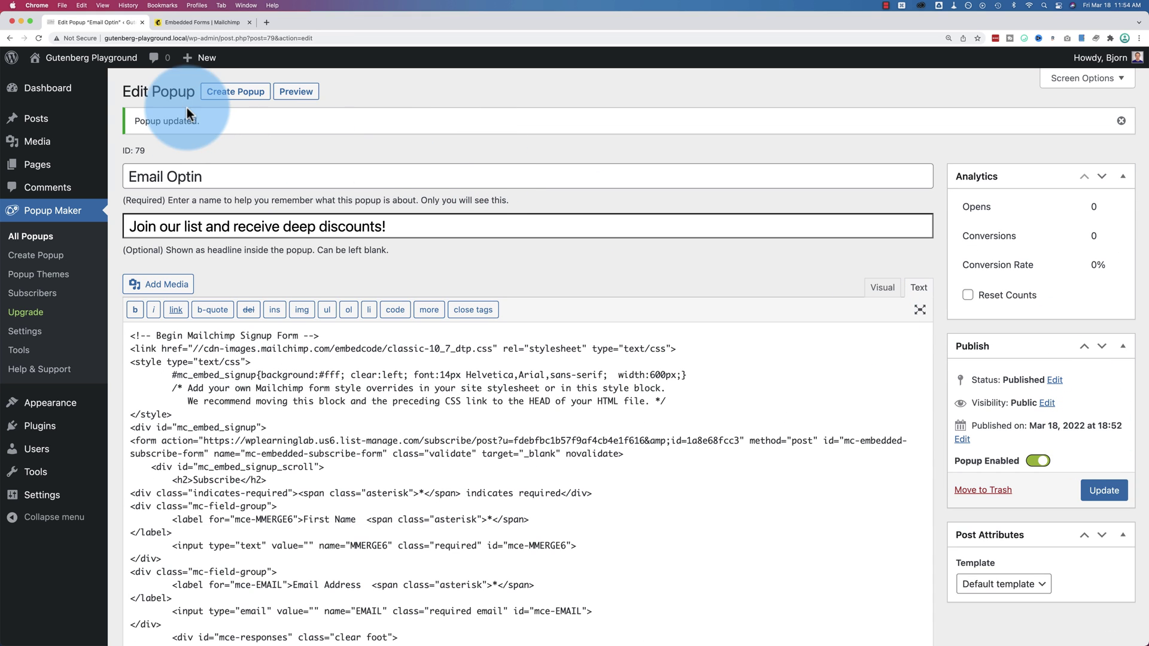
pyautogui.moveTo(46, 94)
pyautogui.keyDown('super'); pyautogui.click(84, 57); pyautogui.keyUp('super')
pyautogui.click(194, 25)
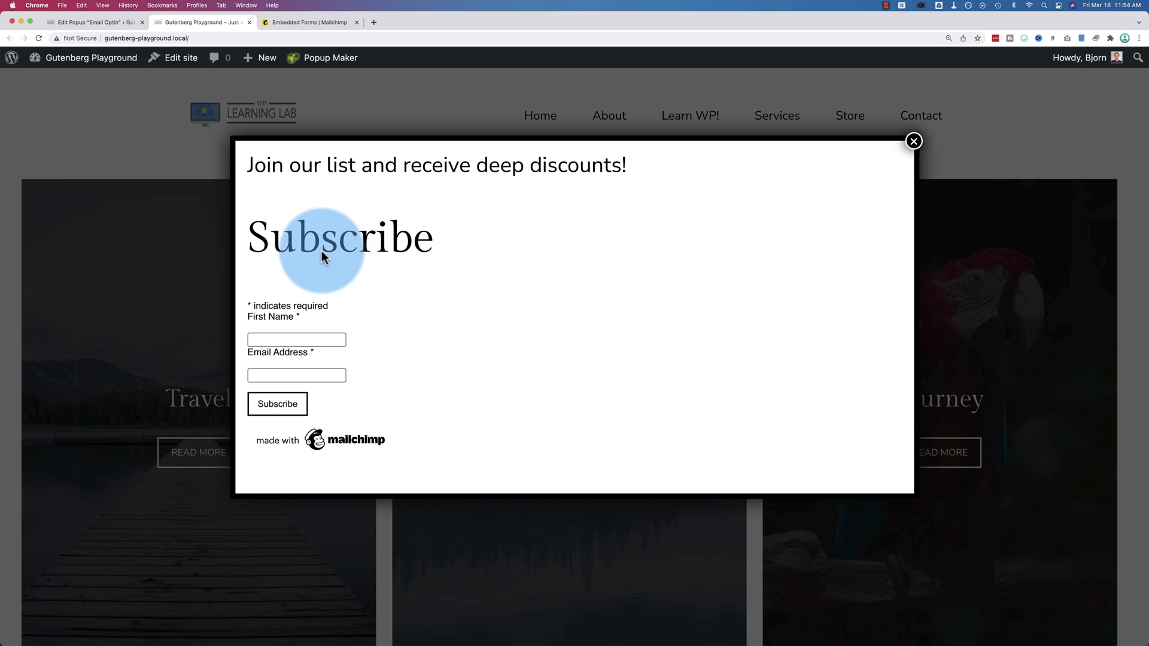
pyautogui.moveTo(635, 170); pyautogui.dragTo(266, 163)
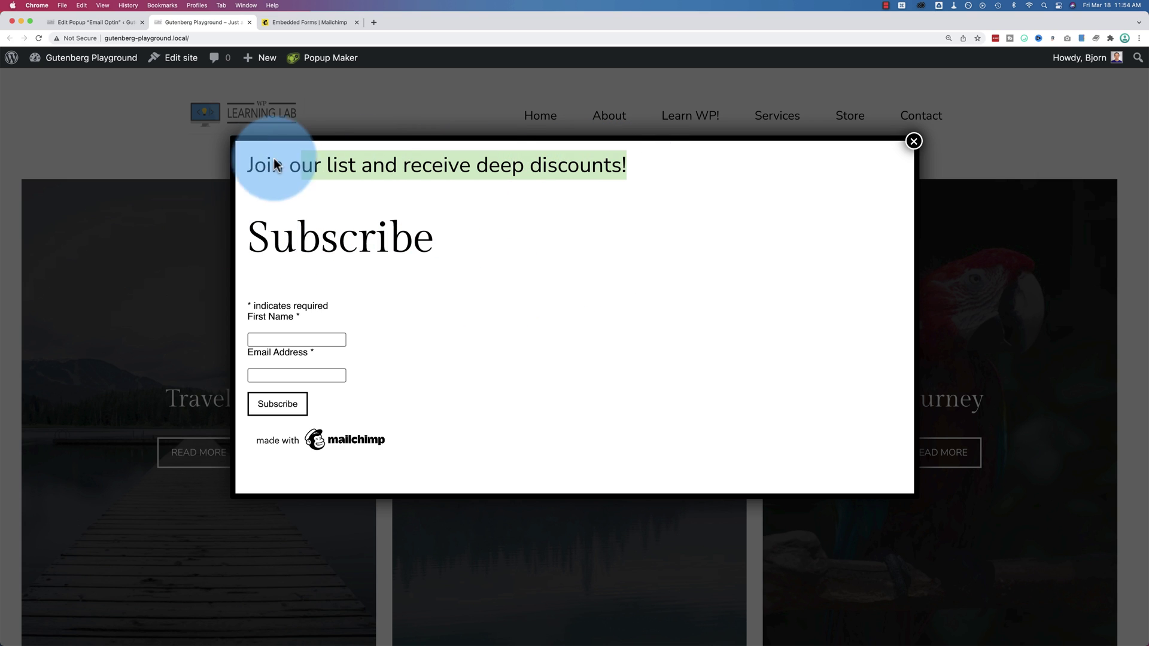
pyautogui.moveTo(435, 253); pyautogui.dragTo(245, 239)
pyautogui.moveTo(329, 306); pyautogui.dragTo(246, 307)
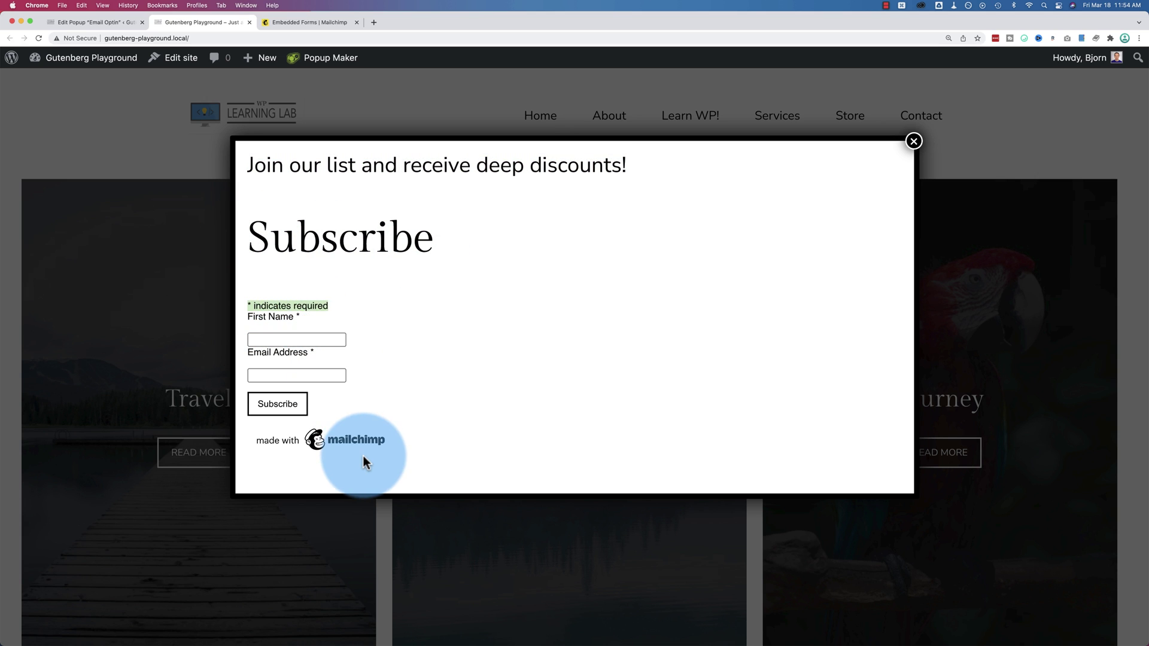
pyautogui.moveTo(398, 449); pyautogui.dragTo(252, 445)
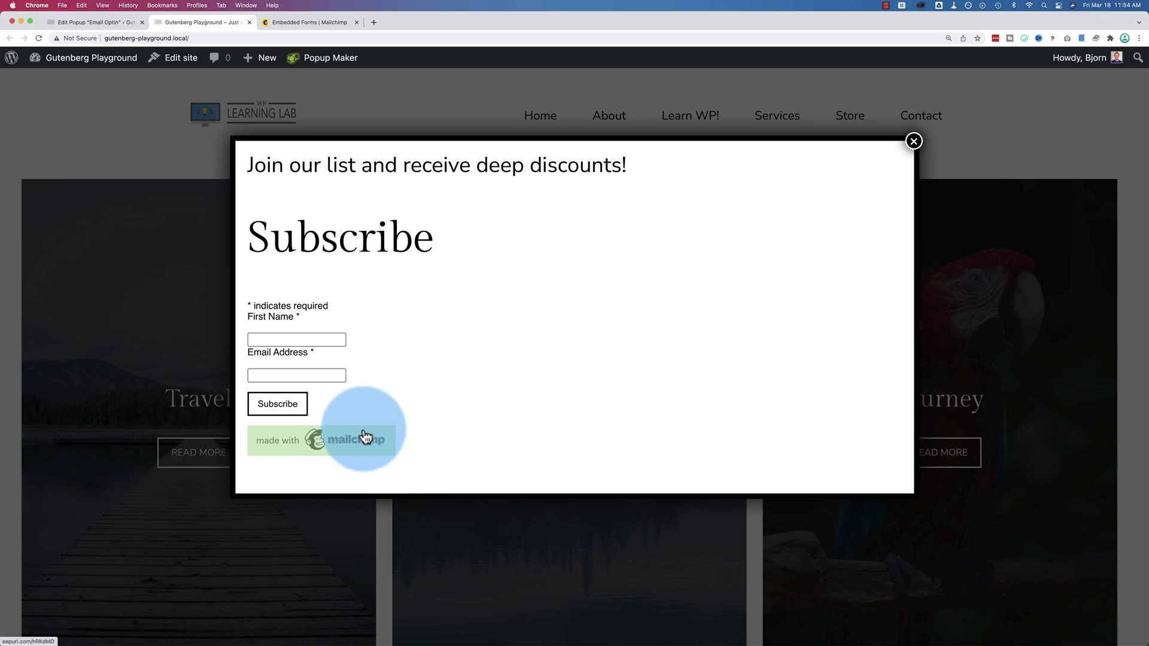
pyautogui.click(269, 325)
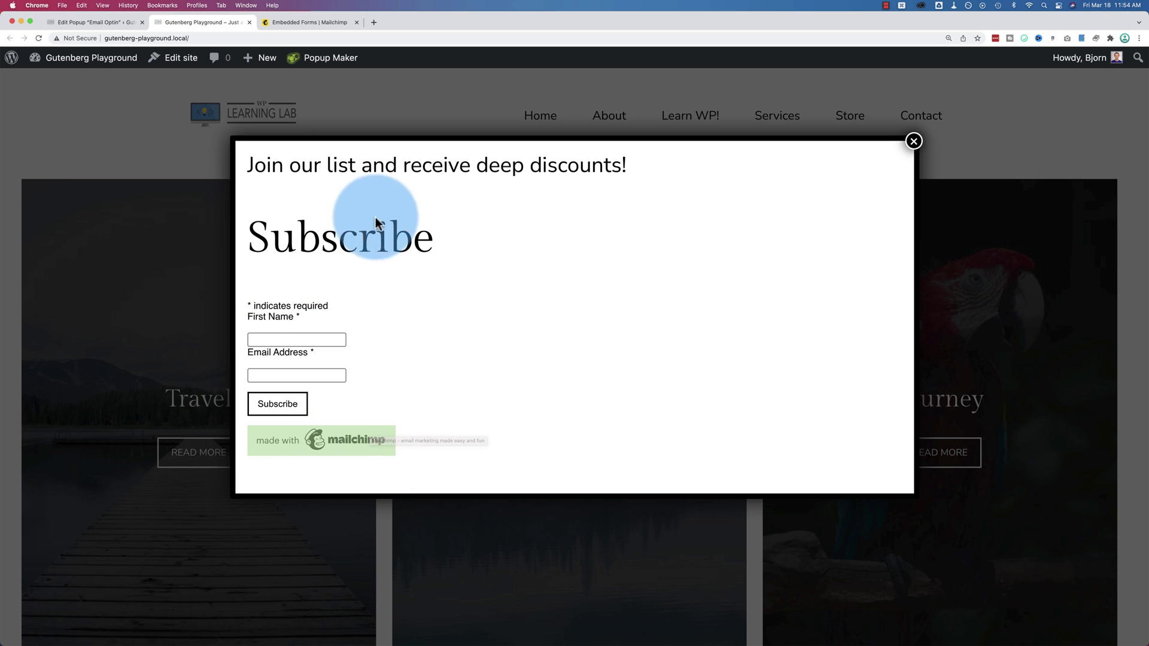
pyautogui.rightClick(407, 292)
pyautogui.click(441, 383)
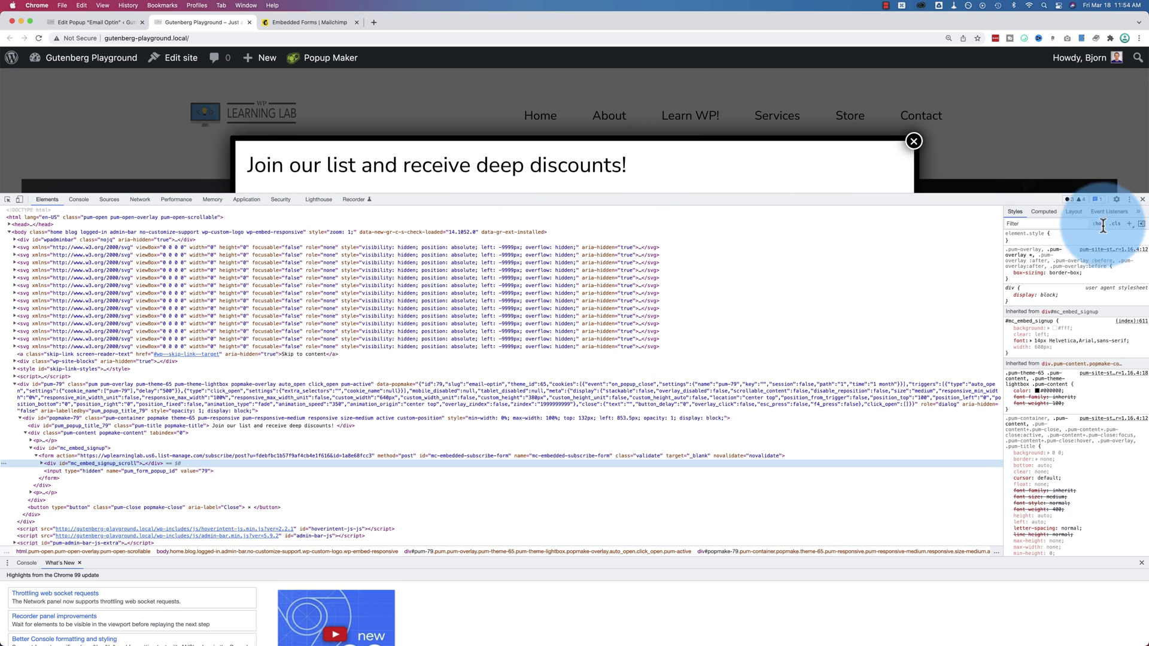
pyautogui.moveTo(1005, 195); pyautogui.dragTo(1002, 397)
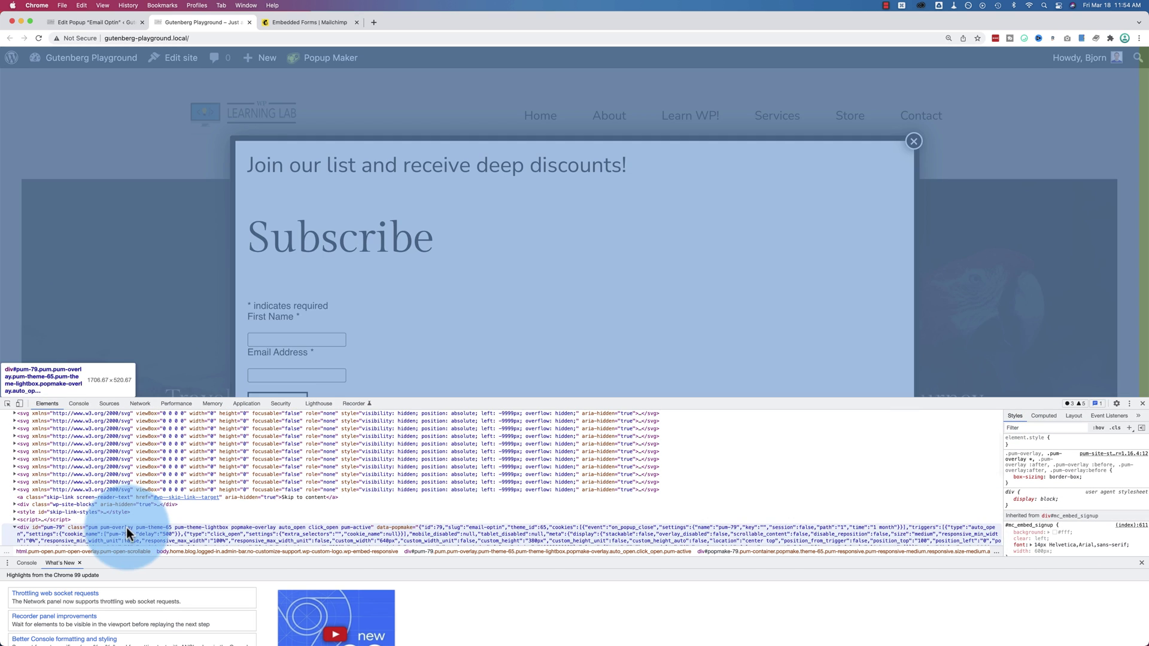
pyautogui.press('super+shift+c')
pyautogui.click(353, 240)
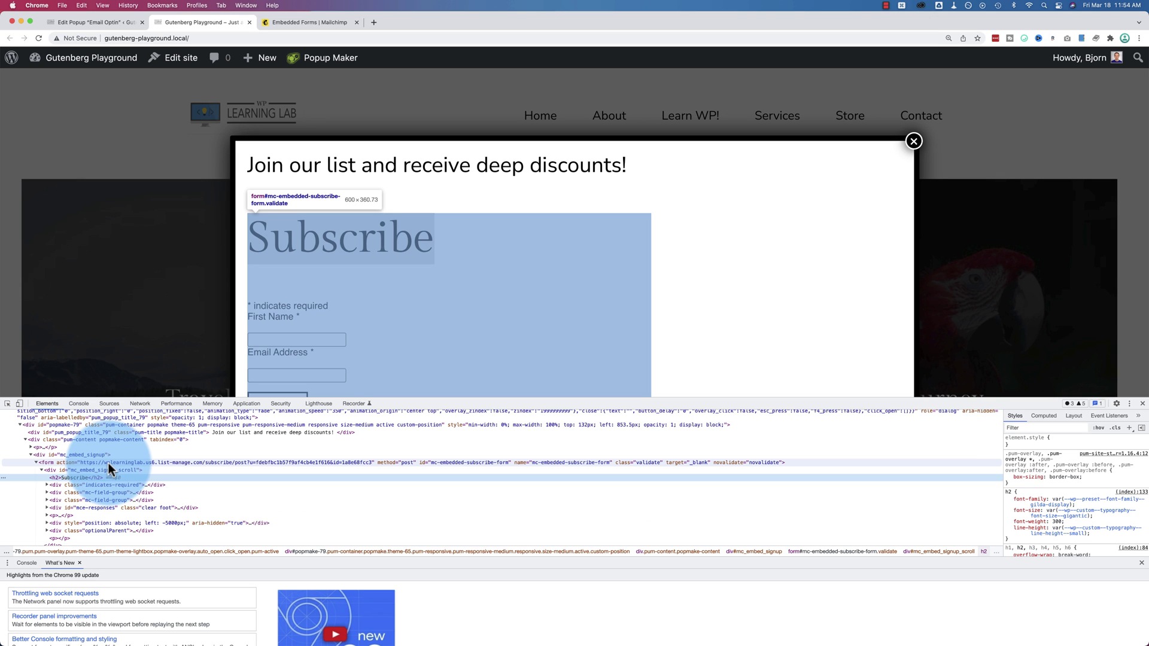
pyautogui.click(108, 462)
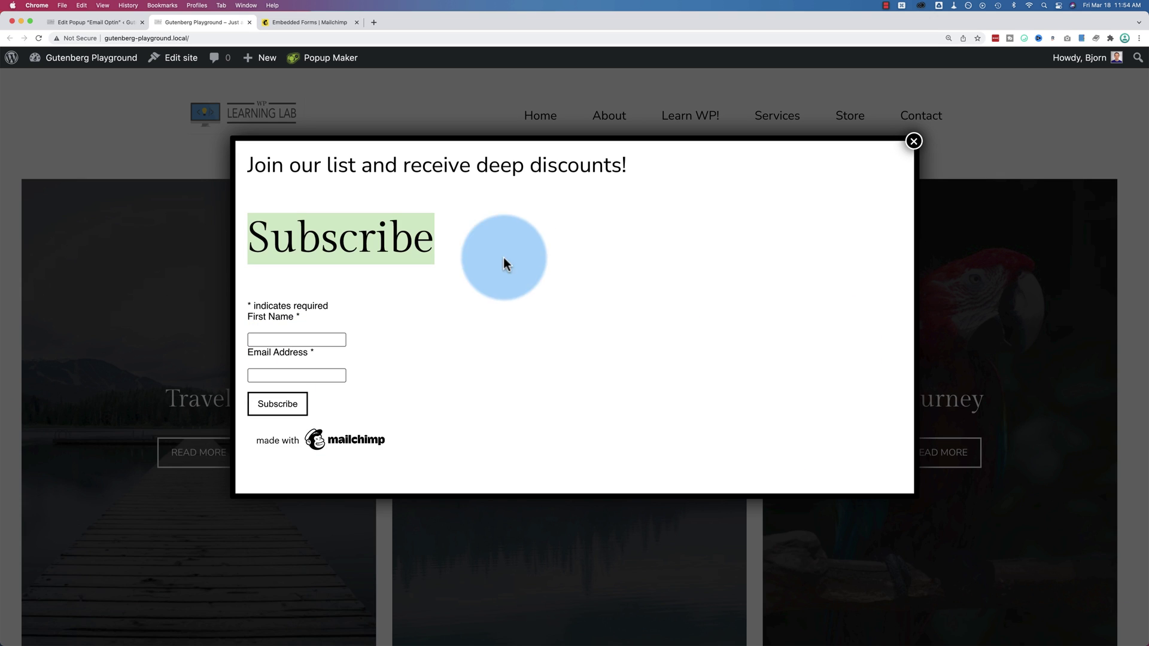
# Step: Choose the Default Theme in the popup's Display > Appearance settings
pyautogui.click(79, 22)
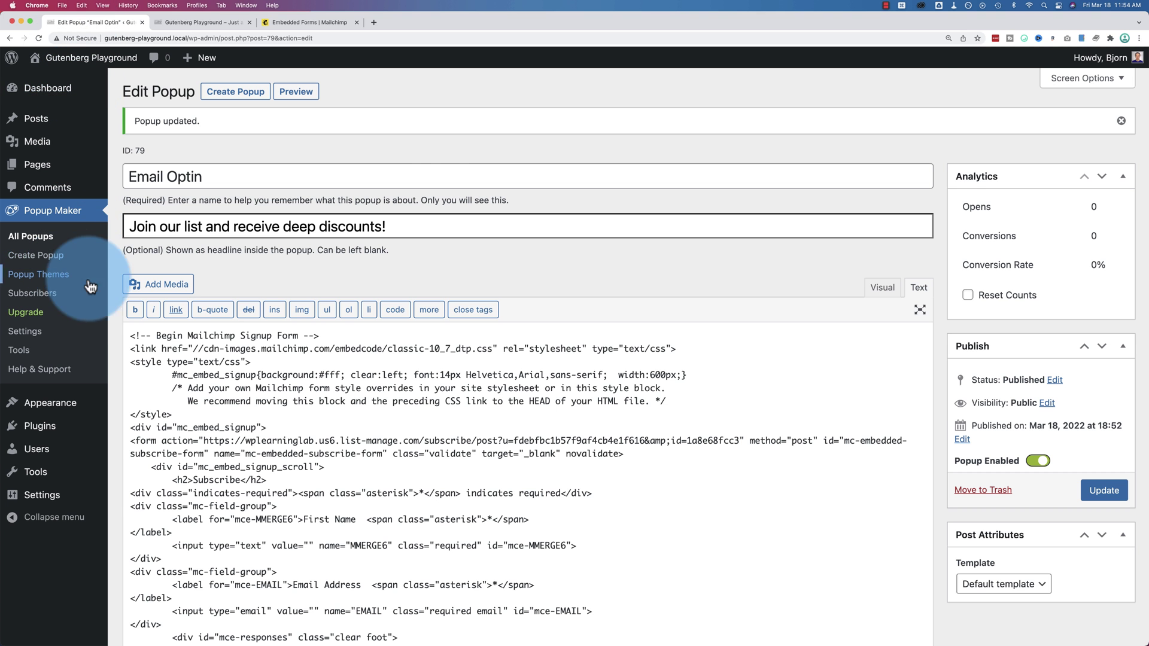
pyautogui.scroll(-15, 110, 287)
pyautogui.click(174, 340)
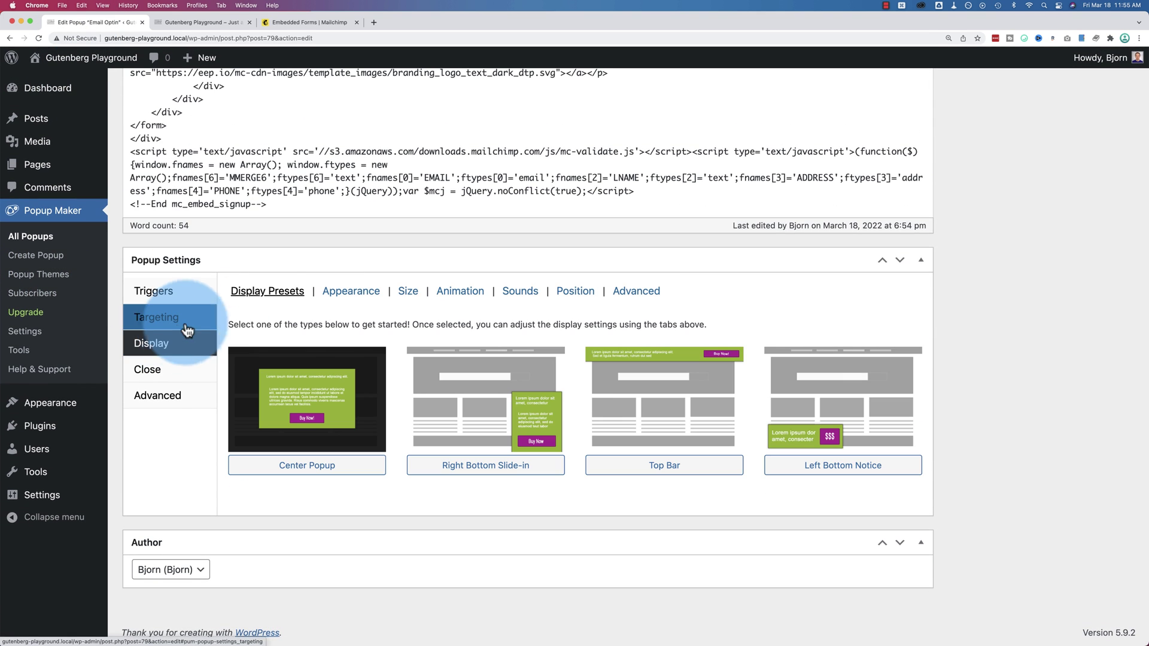
pyautogui.click(353, 292)
pyautogui.click(285, 410)
pyautogui.click(281, 408)
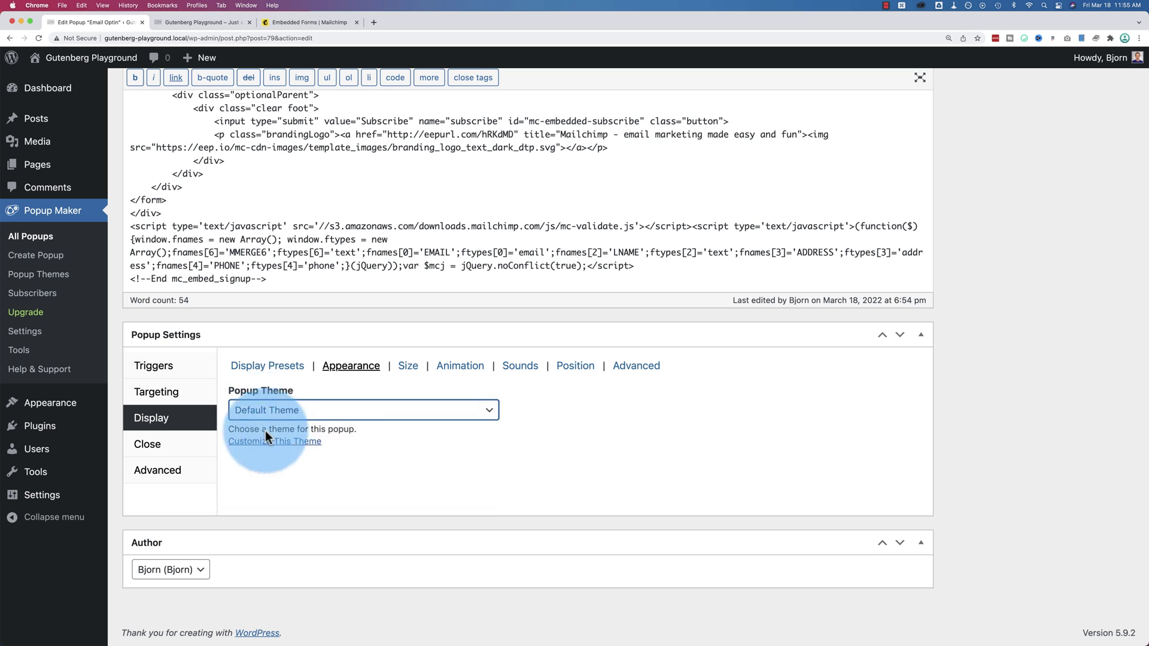
# Step: Update the popup and reload the front page to see the lighter theme with the teal CLOSE button
pyautogui.scroll(10, 1099, 312)
pyautogui.click(1104, 297)
pyautogui.click(199, 21)
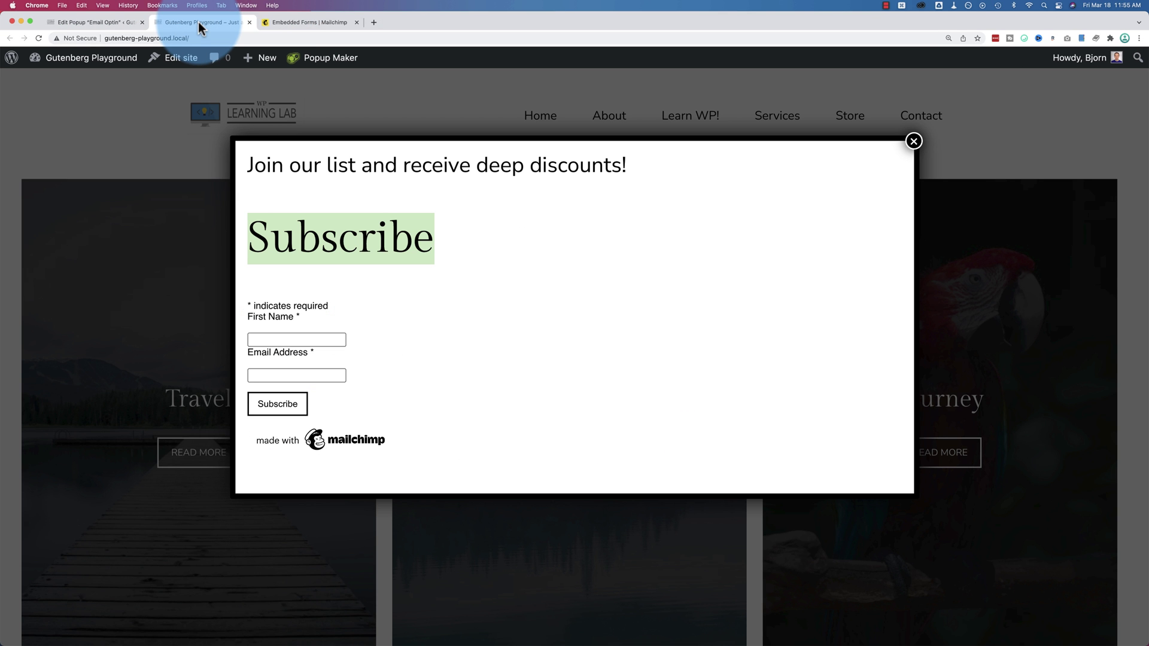
pyautogui.press('super+r')
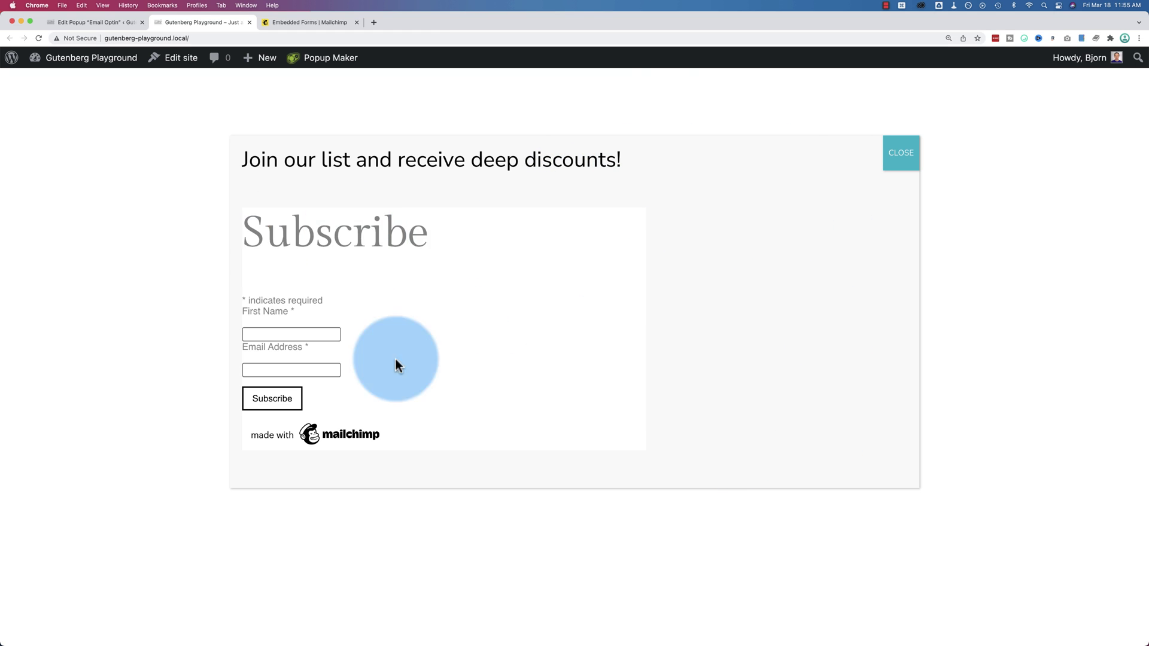
# Step: Delete the two-line Mailchimp CSS comment below the #mc_embed_signup rule
pyautogui.click(96, 22)
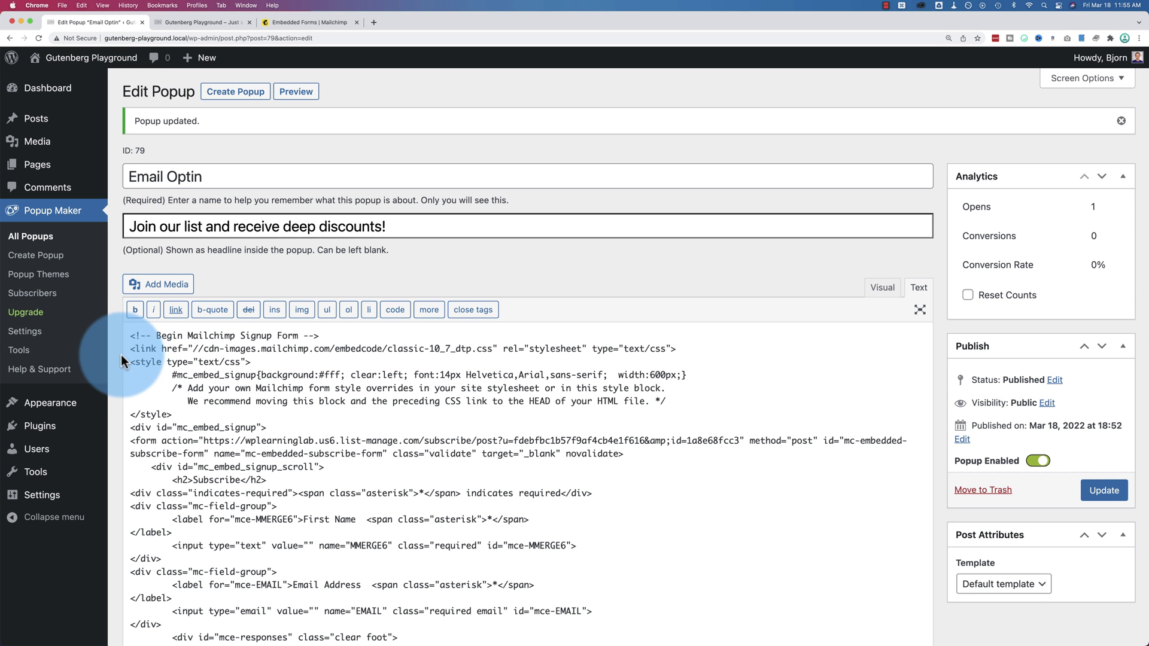
pyautogui.scroll(-3, 144, 341)
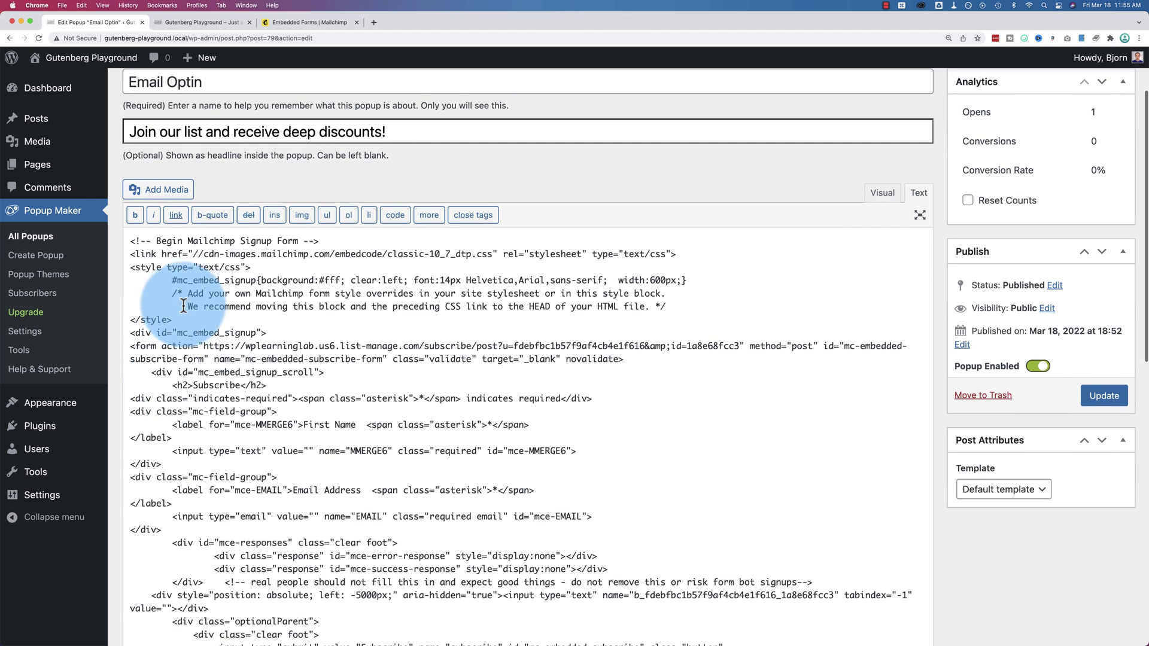
pyautogui.moveTo(173, 293); pyautogui.dragTo(703, 310)
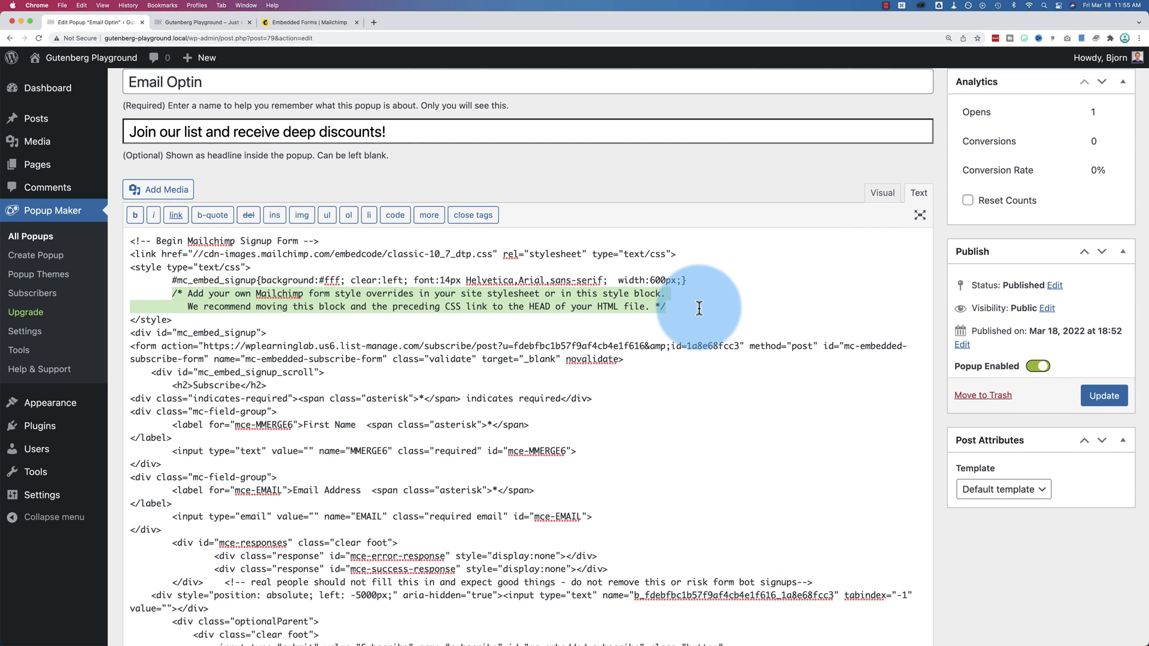
pyautogui.moveTo(261, 281); pyautogui.dragTo(679, 282)
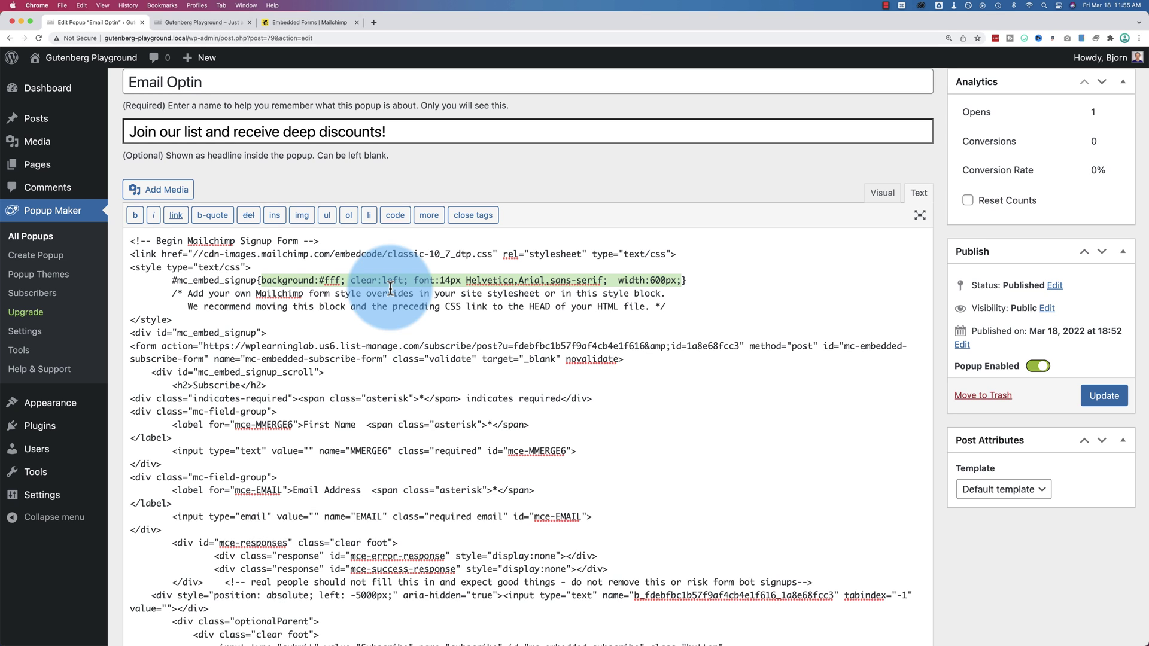
pyautogui.moveTo(461, 294); pyautogui.dragTo(539, 293)
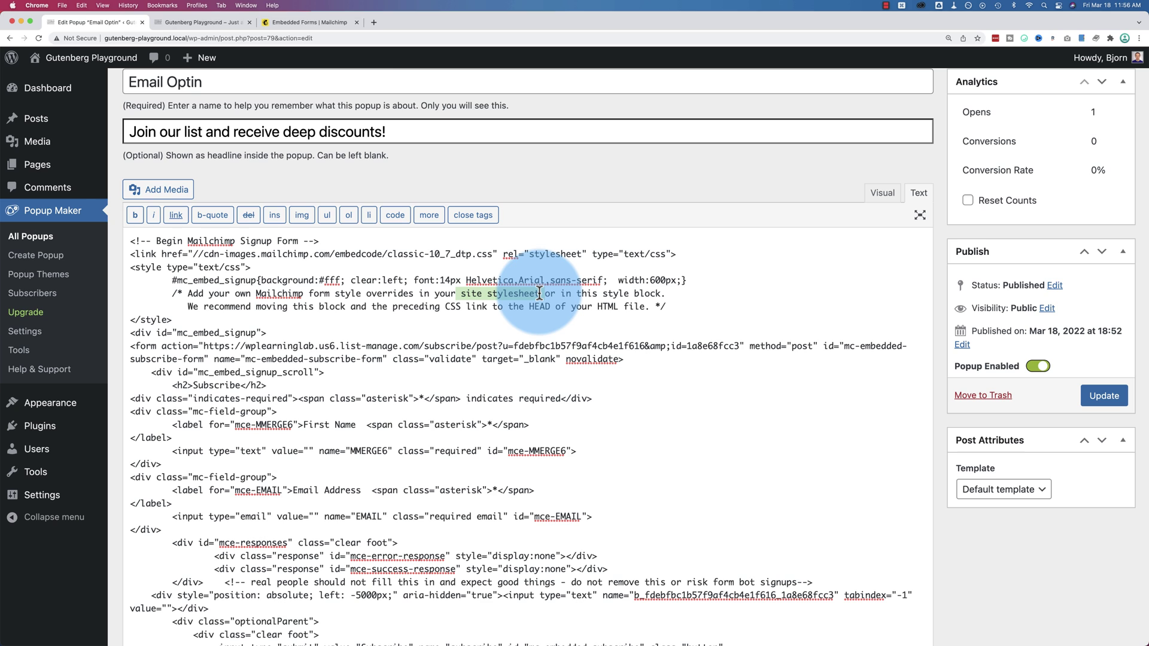
pyautogui.moveTo(666, 306); pyautogui.dragTo(128, 290)
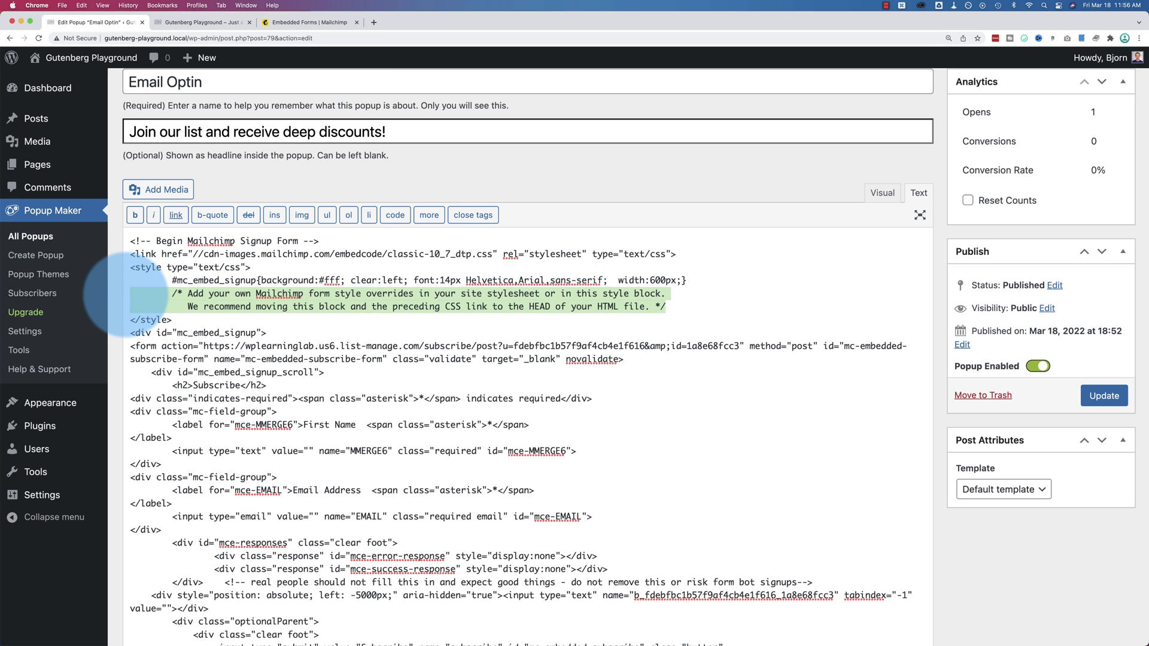
pyautogui.press('BackSpace')
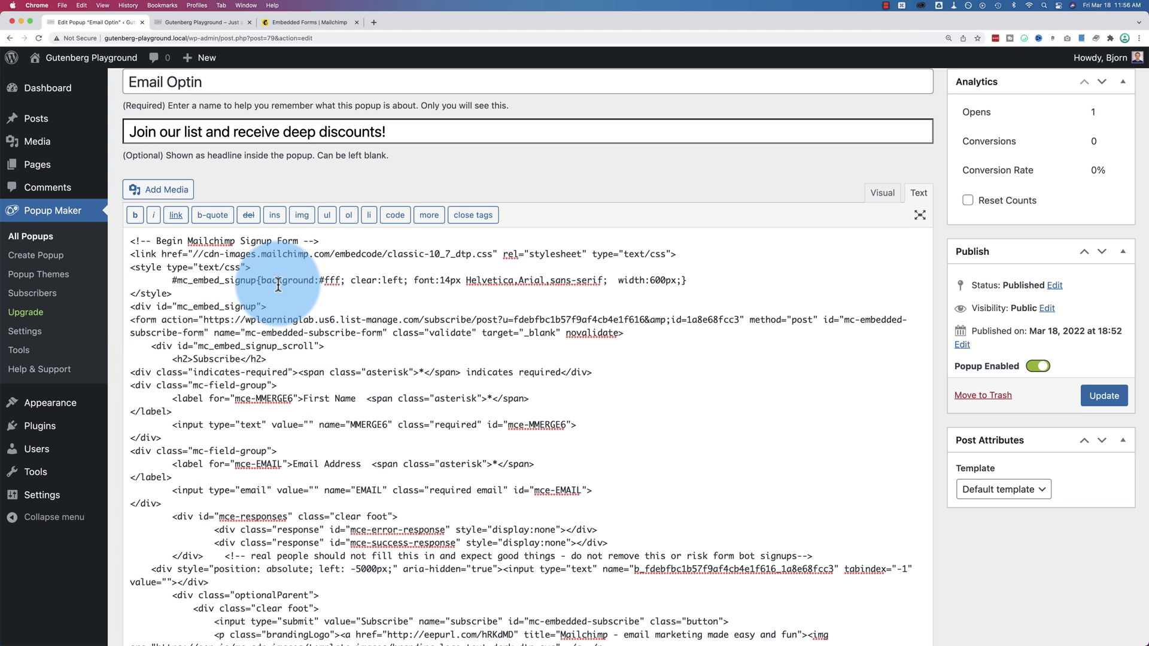
# Step: Remove the "background:#ffffff;" declaration from the #mc_embed_signup rule
pyautogui.click(338, 280)
pyautogui.write('ffff')
pyautogui.moveTo(353, 280); pyautogui.dragTo(267, 285)
pyautogui.moveTo(366, 282); pyautogui.dragTo(263, 285)
pyautogui.press('BackSpace')
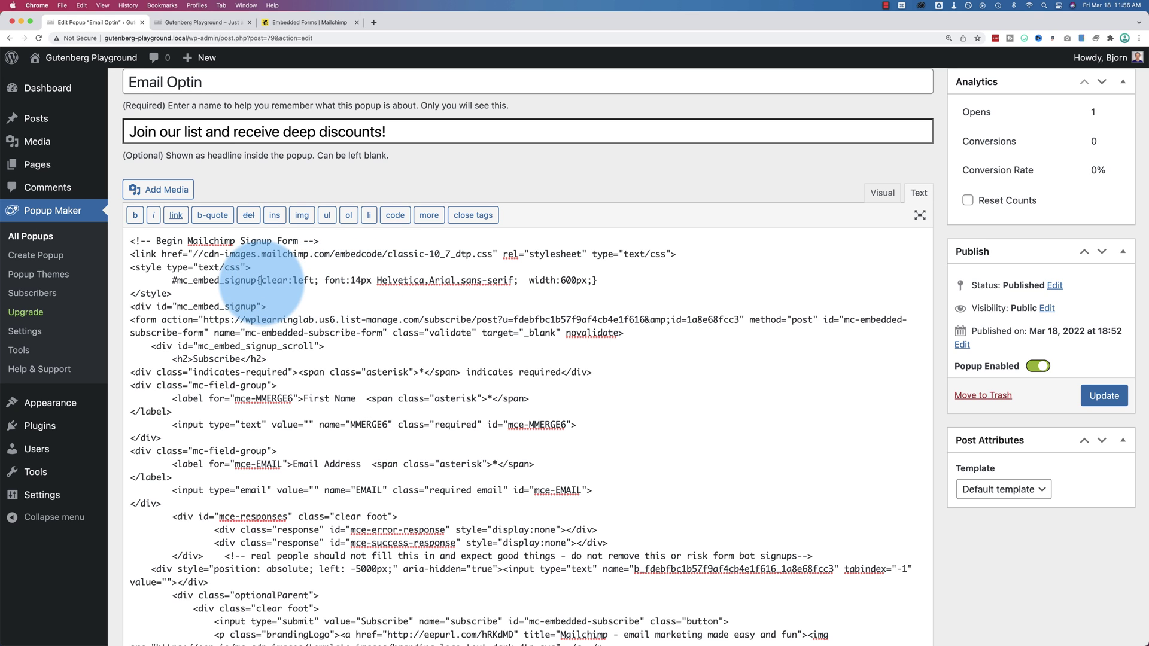
# Step: Delete the <h2>Subscribe</h2> heading and the indicates-required note line from the form code
pyautogui.scroll(-2, 254, 308)
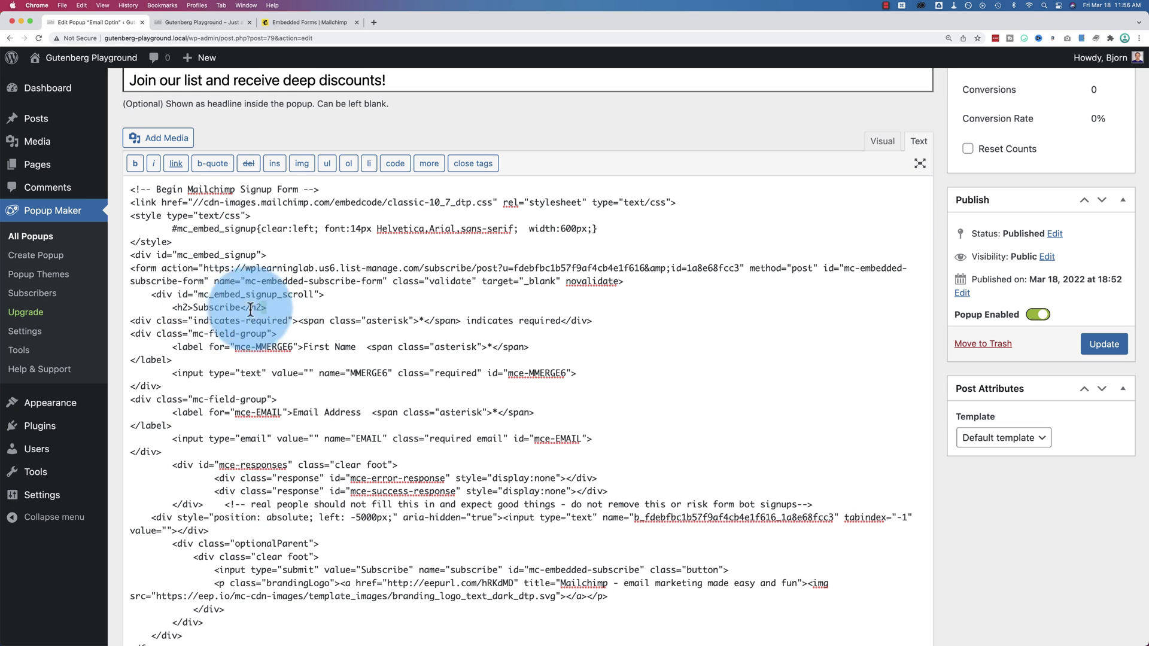
pyautogui.moveTo(237, 310); pyautogui.dragTo(173, 308)
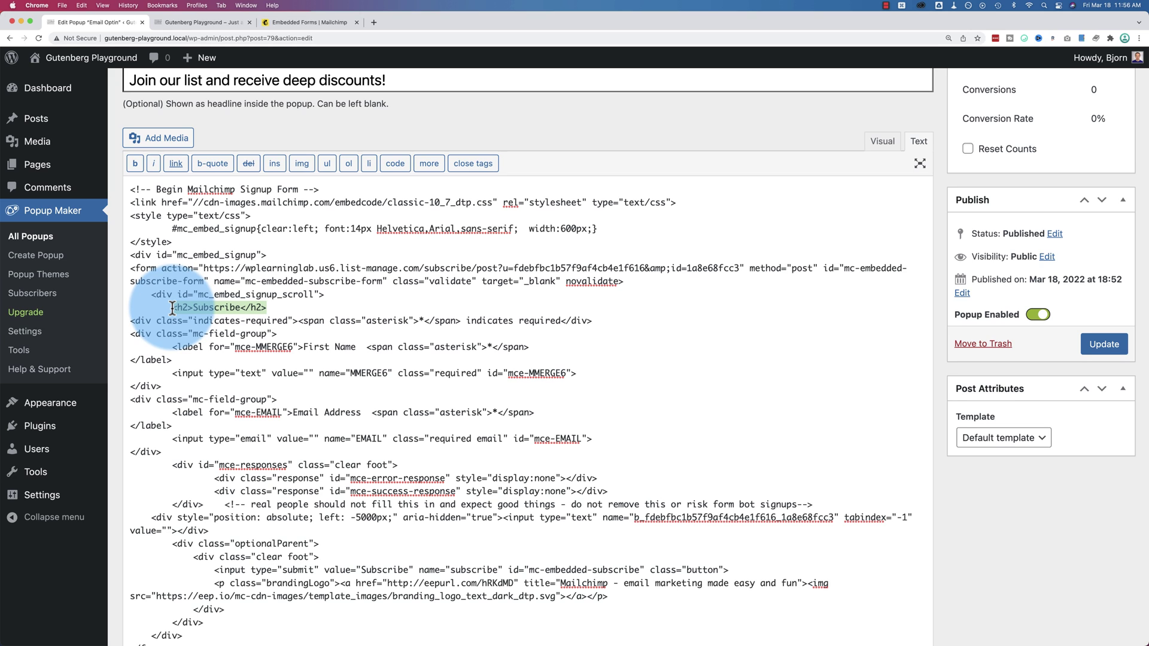
pyautogui.press('BackSpace')
pyautogui.press('BackSpace')
pyautogui.press('BackSpace')
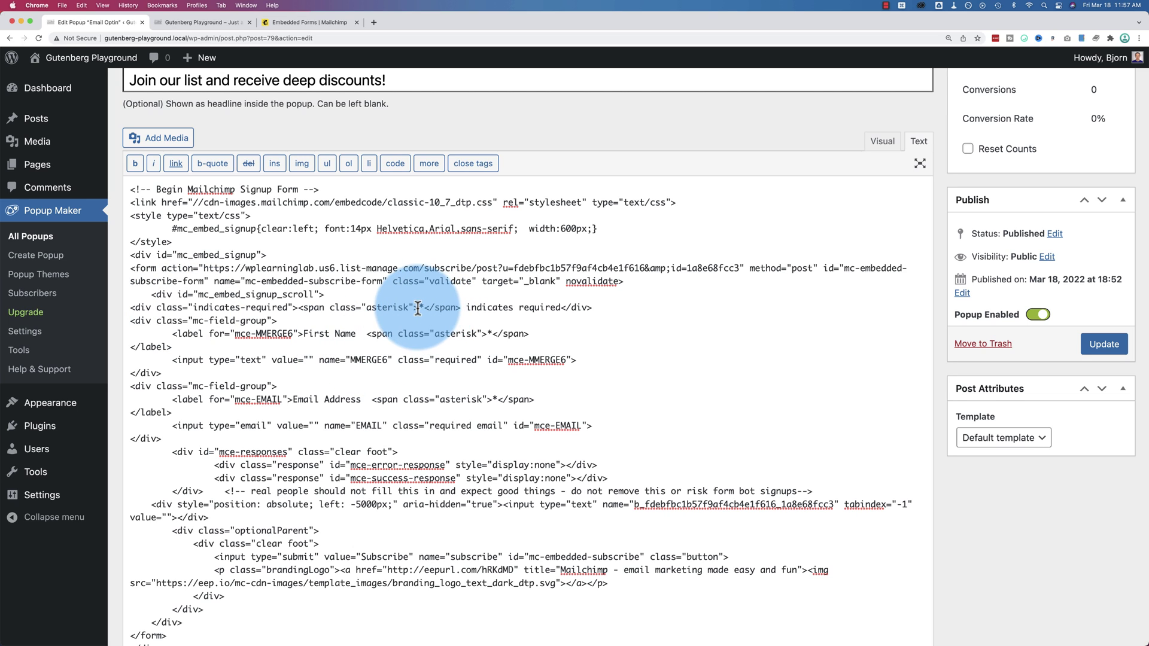
pyautogui.moveTo(424, 307); pyautogui.dragTo(561, 308)
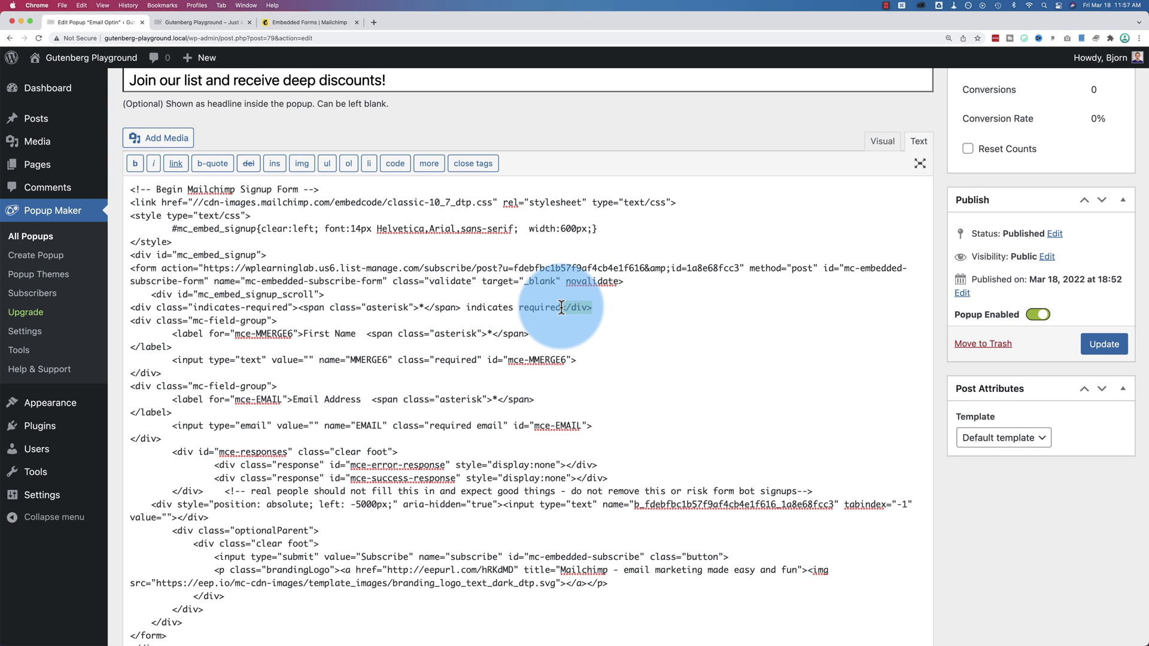
pyautogui.moveTo(193, 308); pyautogui.dragTo(257, 309)
pyautogui.click(130, 310)
pyautogui.moveTo(130, 310); pyautogui.dragTo(593, 308)
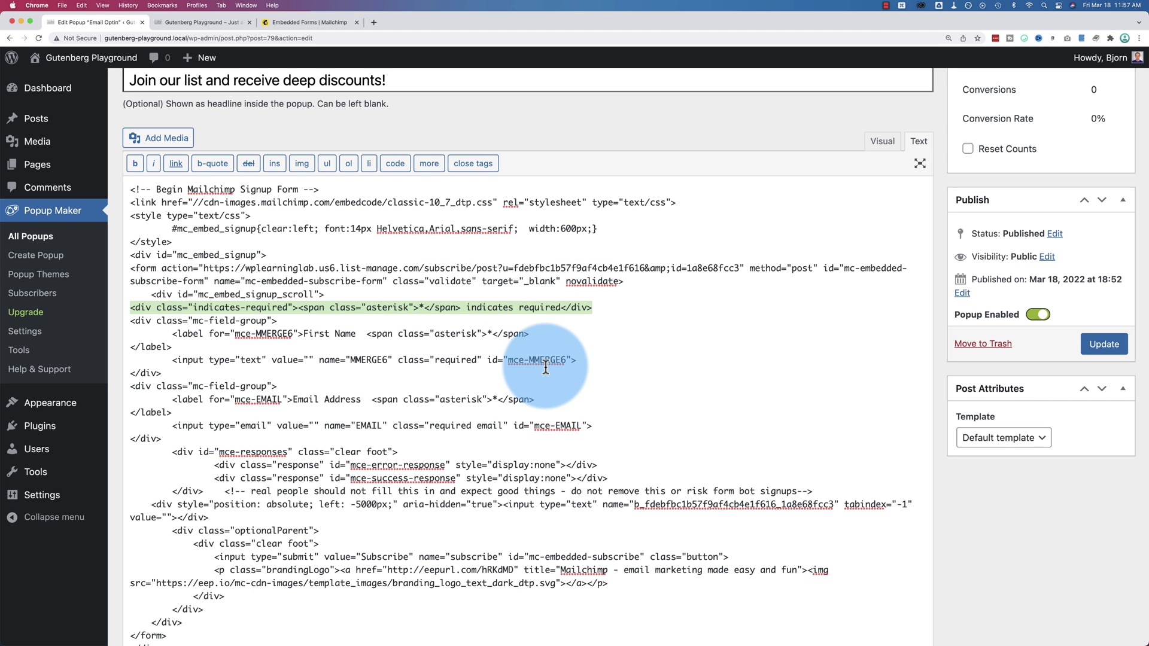
pyautogui.press('BackSpace')
pyautogui.press('BackSpace')
# Step: Remove the Mailchimp brandingLogo line and the leftover blank line, checking against the original Mailchimp code
pyautogui.scroll(-3, 359, 306)
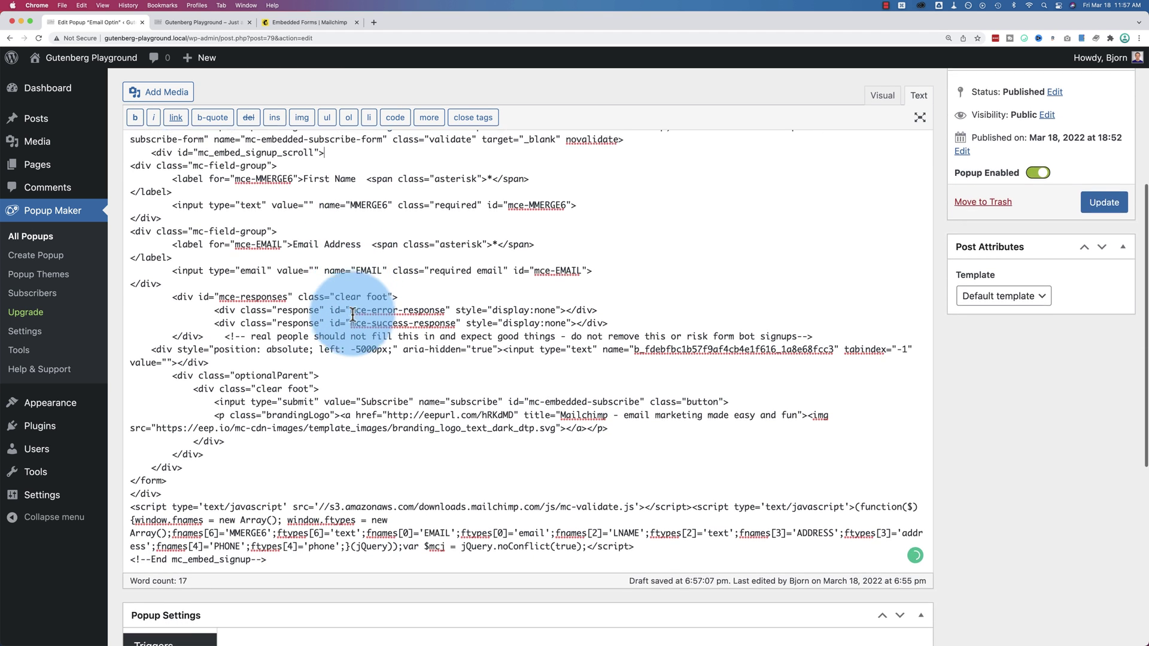
pyautogui.scroll(-1, 353, 314)
pyautogui.doubleClick(294, 374)
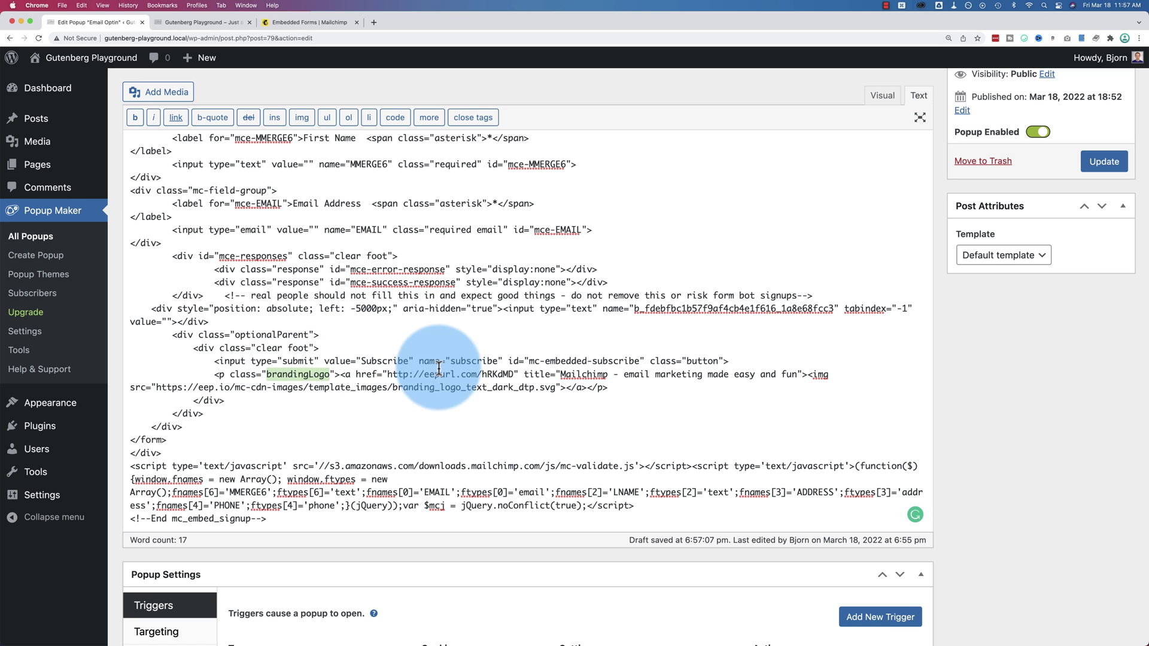
pyautogui.moveTo(561, 375); pyautogui.dragTo(707, 385)
pyautogui.click(616, 385)
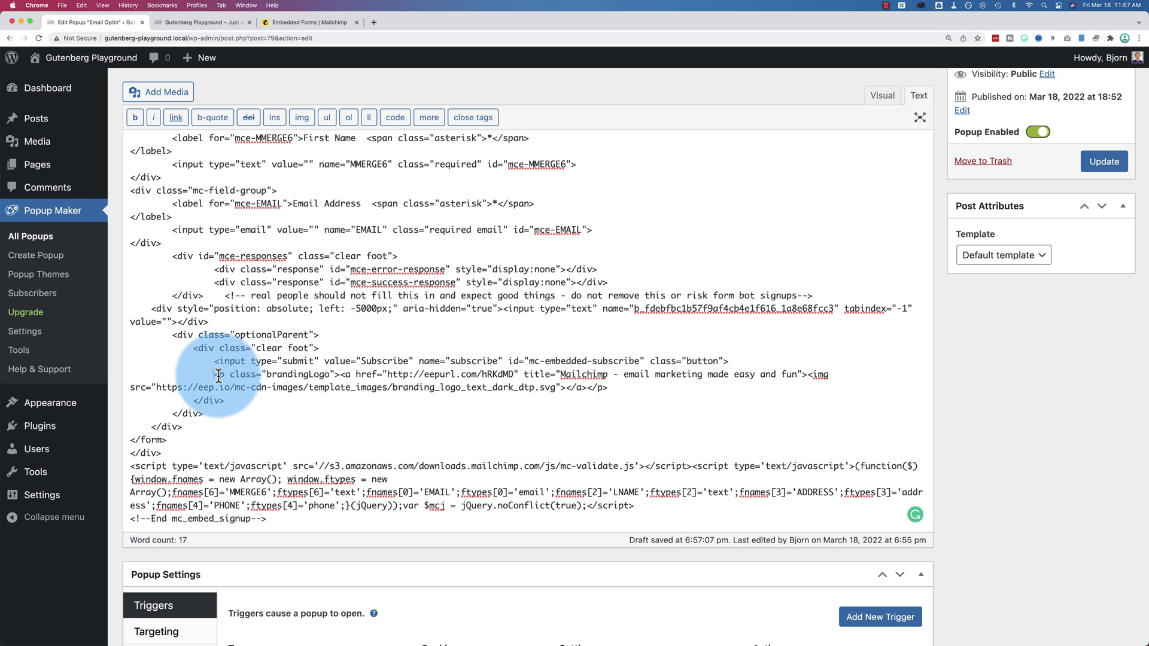
pyautogui.moveTo(617, 387); pyautogui.dragTo(215, 372)
pyautogui.press('BackSpace')
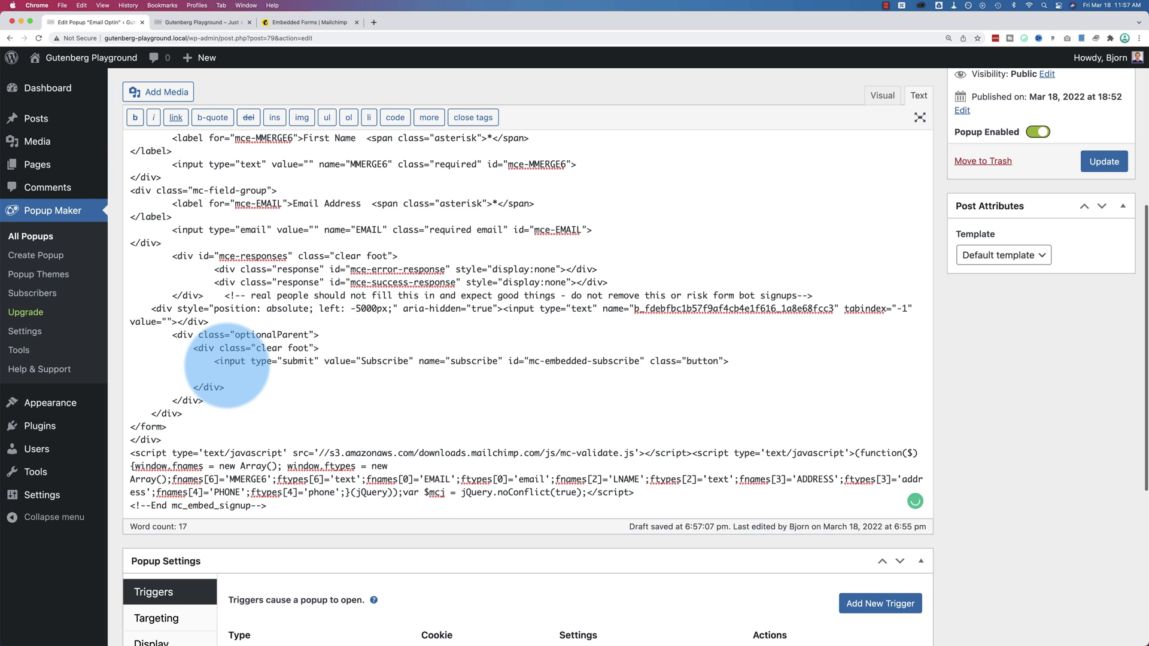
pyautogui.press('BackSpace')
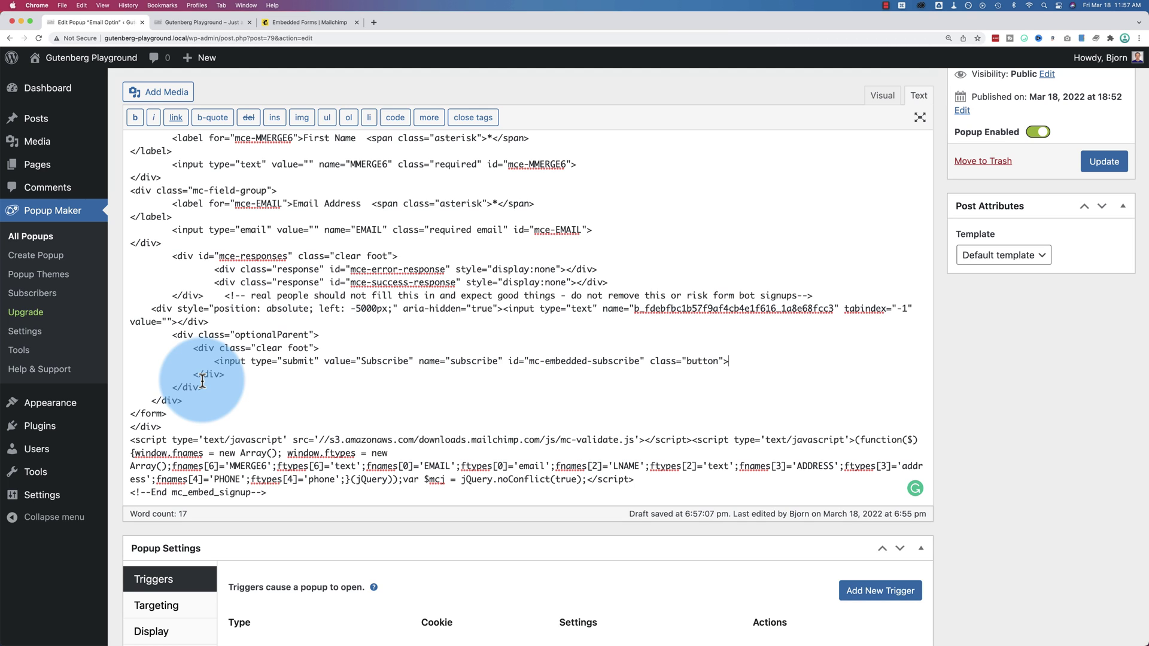
pyautogui.click(296, 22)
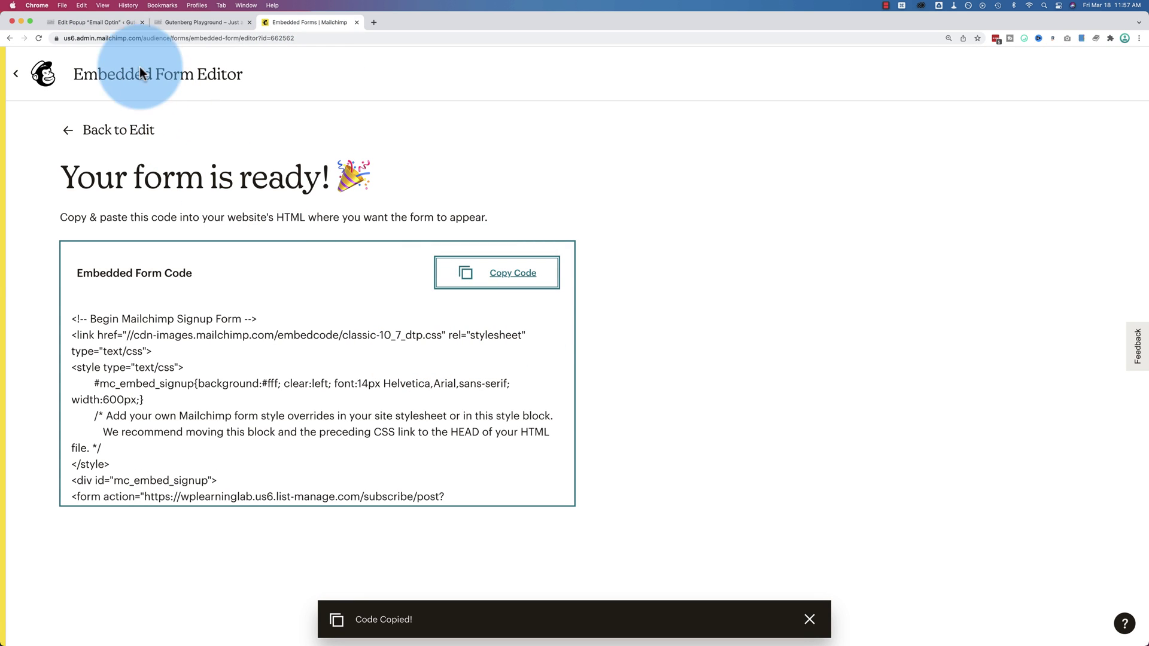
pyautogui.click(114, 22)
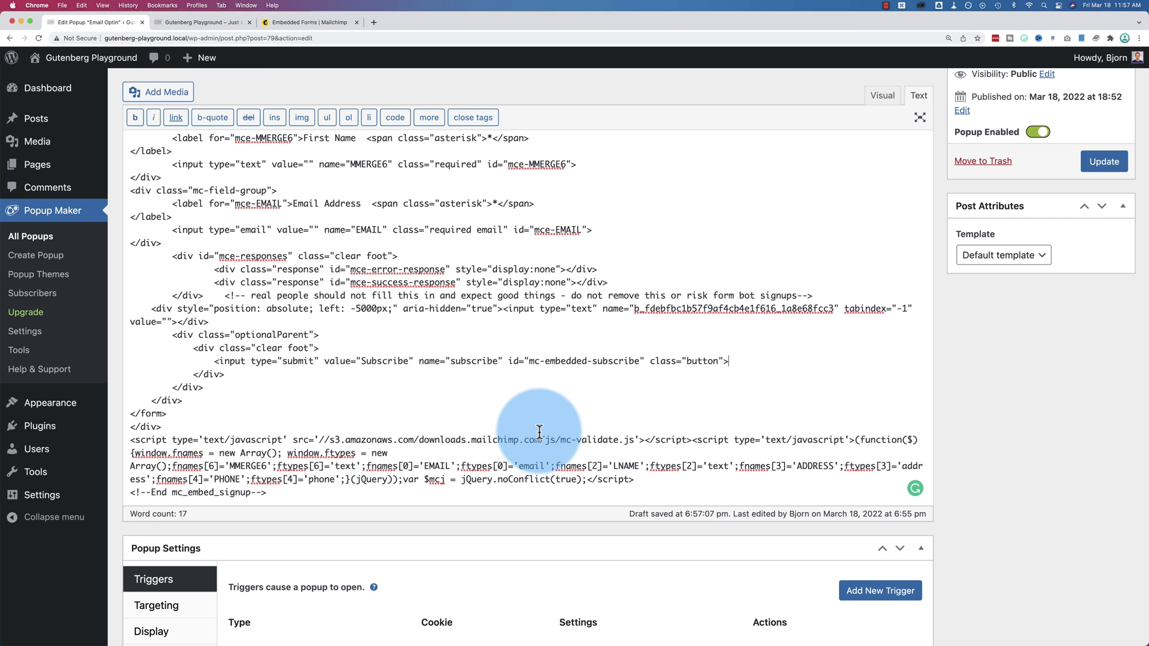
# Step: Save the trimmed popup code and reload the site to preview the result
pyautogui.click(1108, 165)
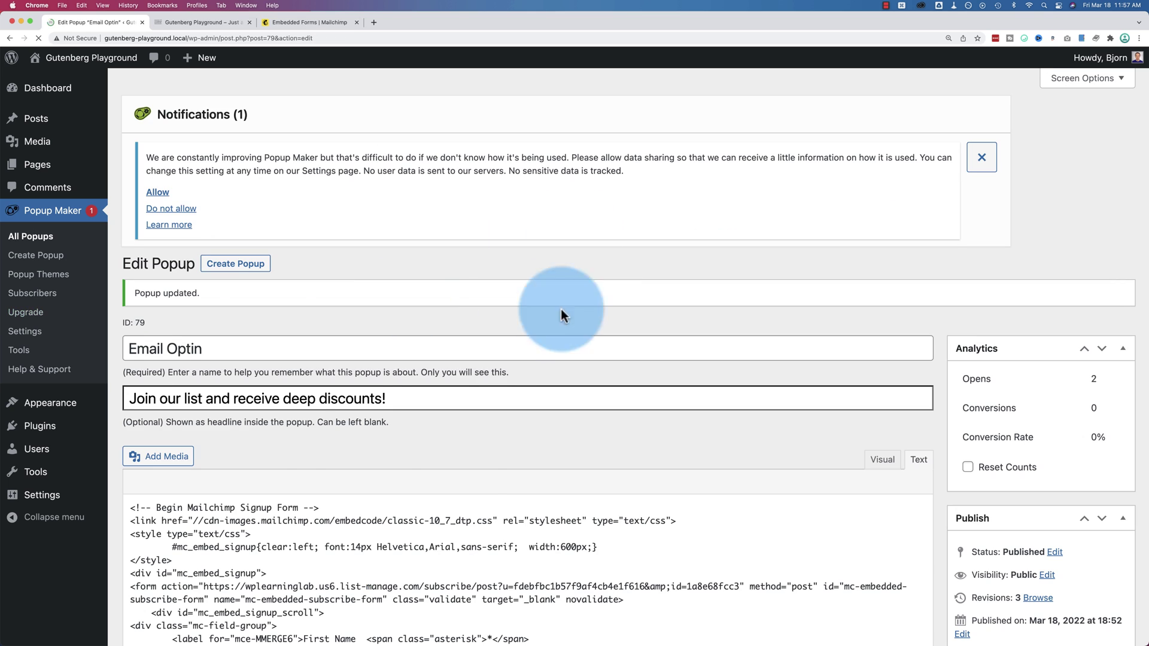
pyautogui.hotkey('ctrl', 'Tab')
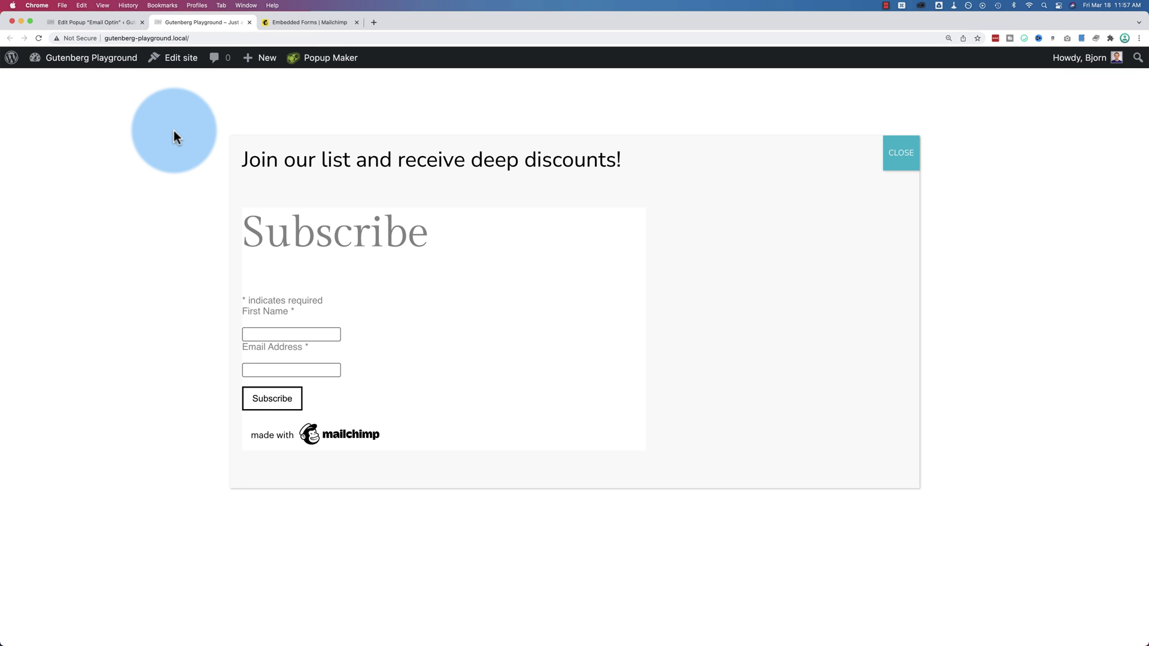
pyautogui.press('super+r')
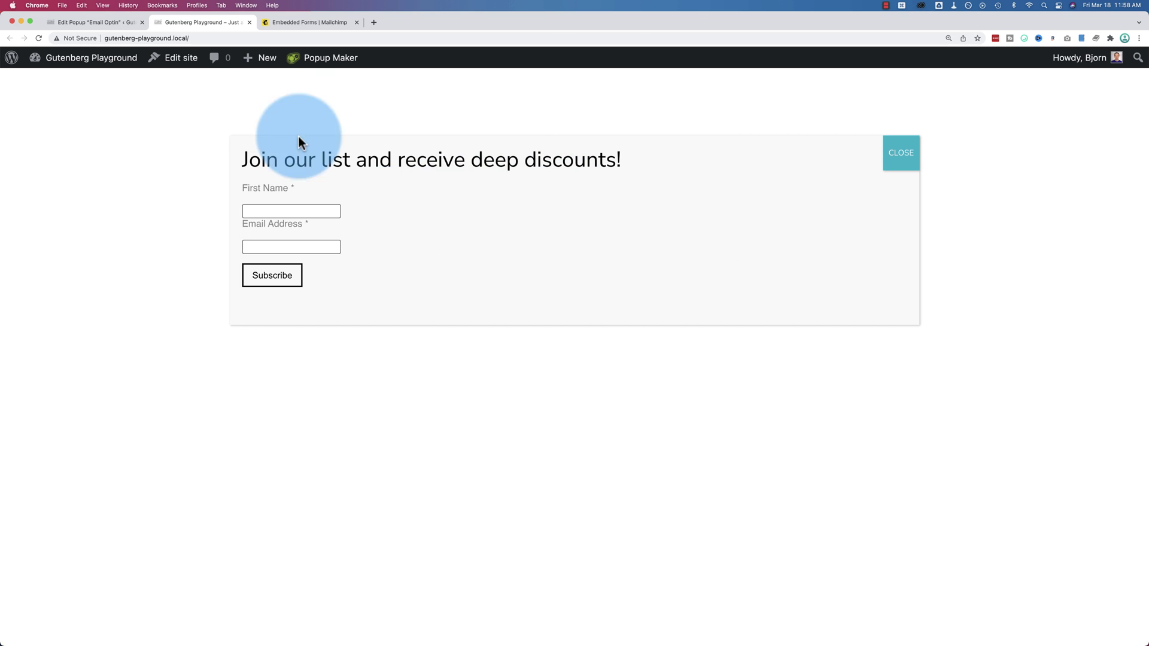
pyautogui.hotkey('ctrl', 'shift', 'Tab')
# Step: Set the popup's Display > Size to Auto, update it, and view the narrower popup on the site
pyautogui.scroll(-10, 120, 272)
pyautogui.scroll(-5, 119, 269)
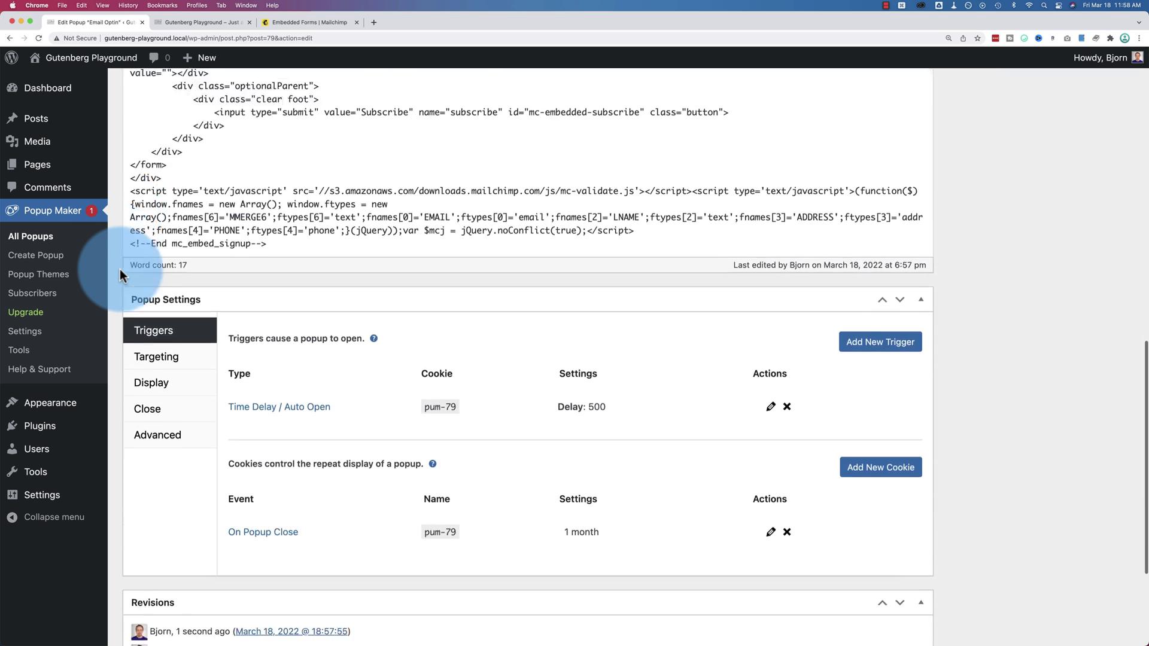
pyautogui.click(162, 269)
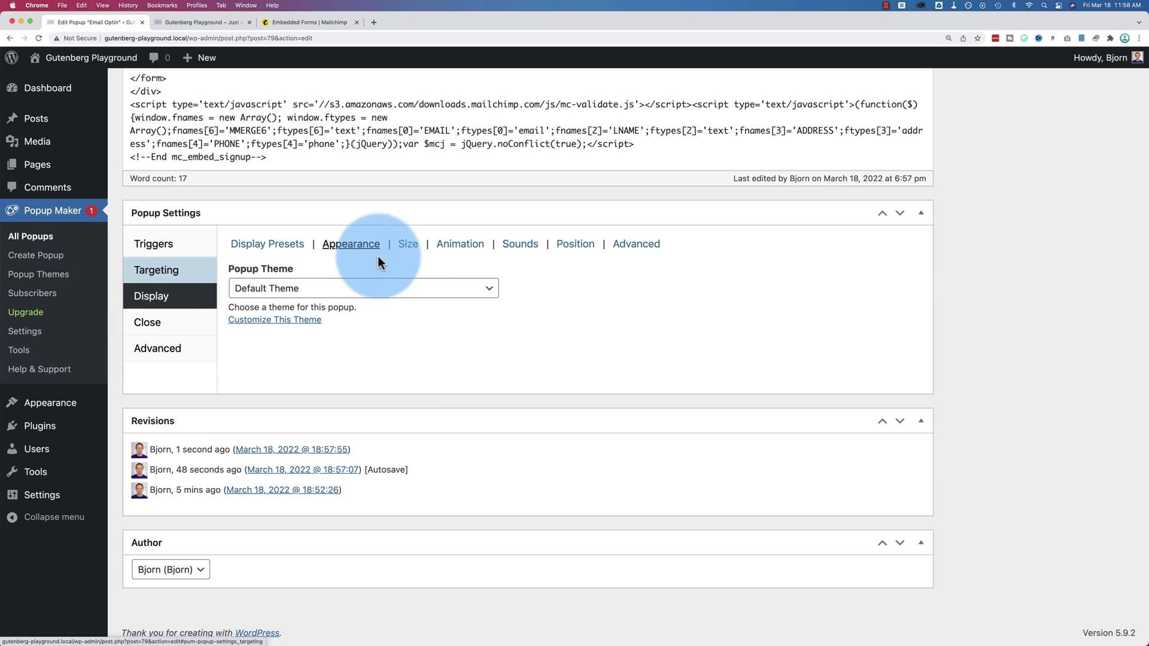
pyautogui.click(408, 245)
pyautogui.click(318, 290)
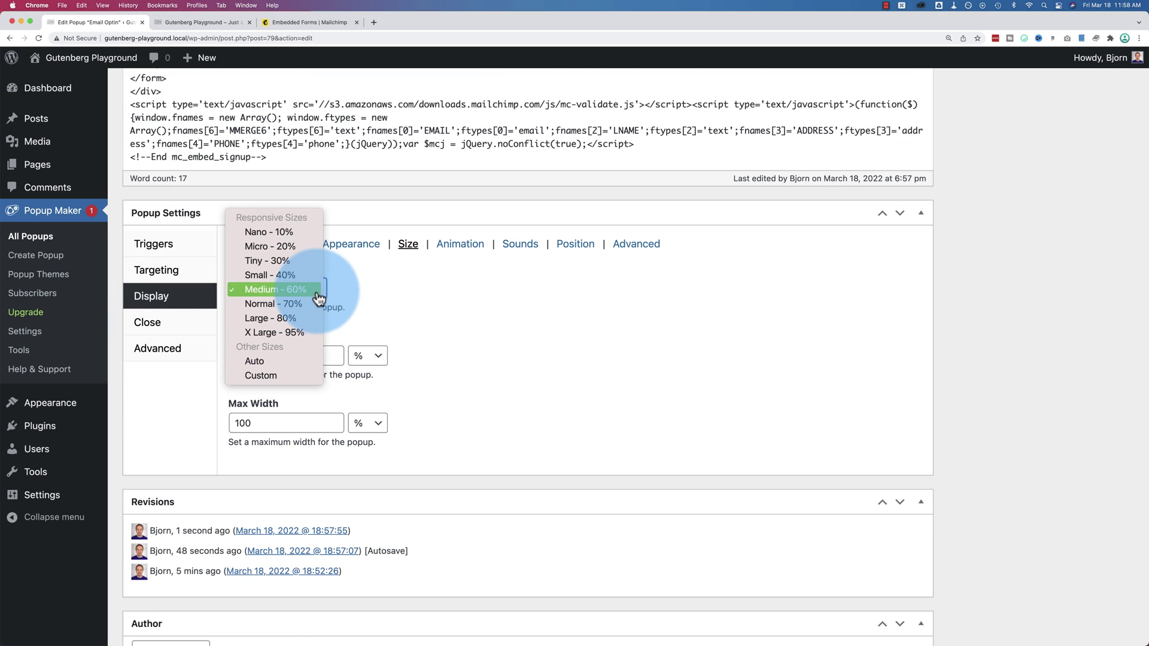
pyautogui.click(265, 361)
pyautogui.scroll(15, 1025, 308)
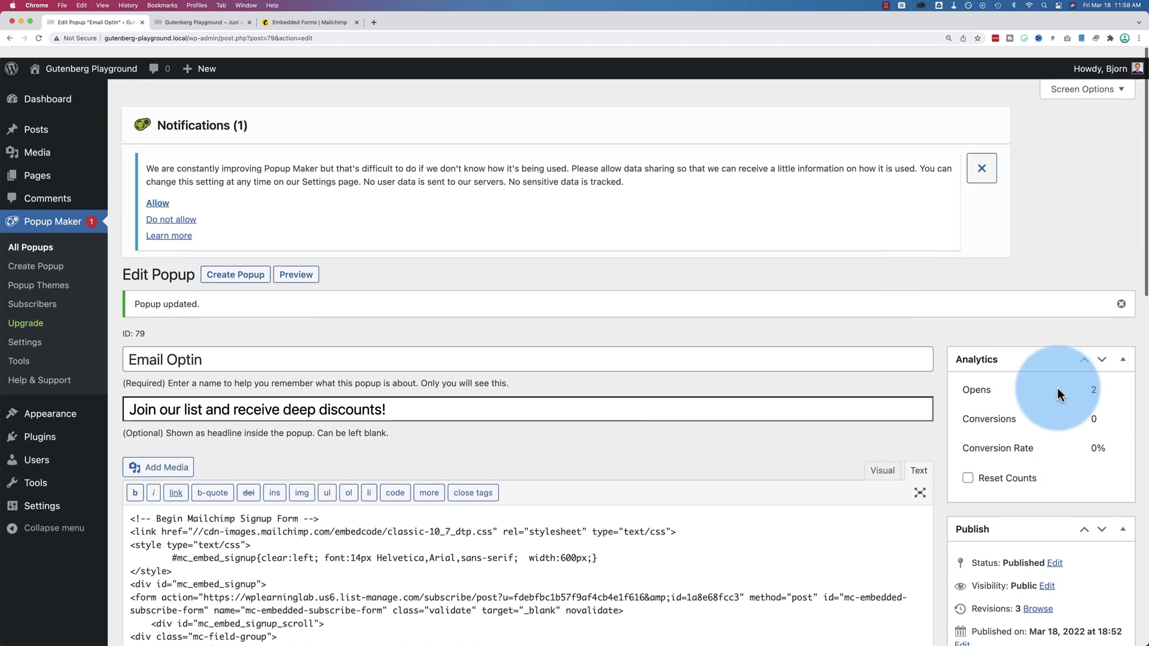
pyautogui.scroll(-5, 1076, 450)
pyautogui.click(1103, 542)
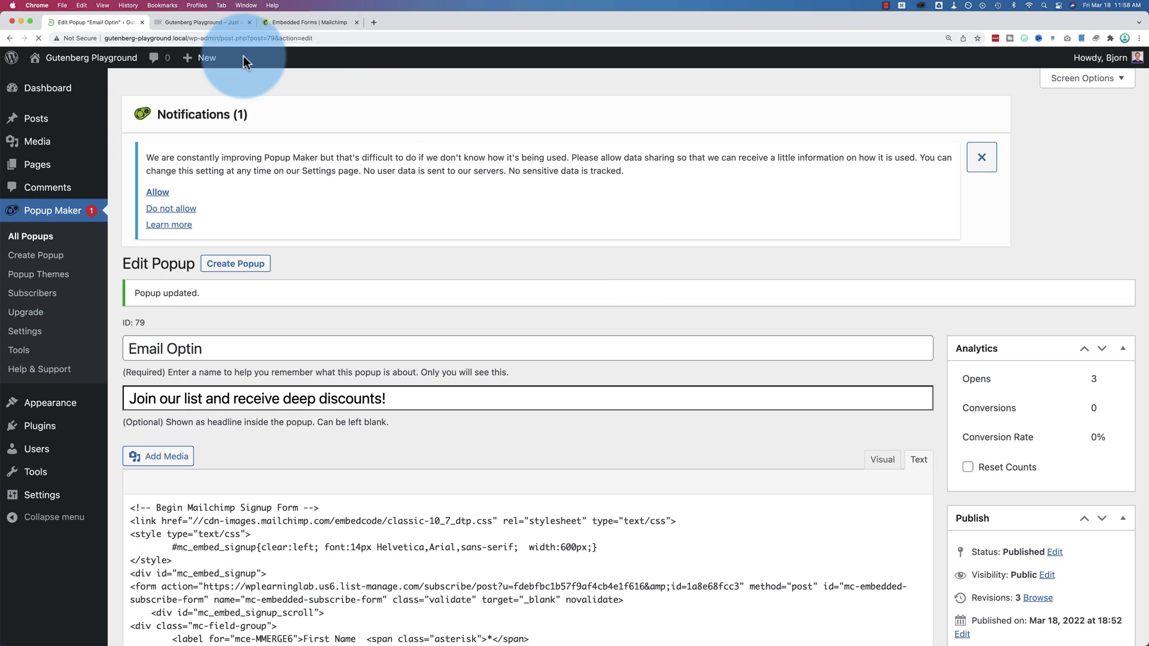
pyautogui.click(217, 24)
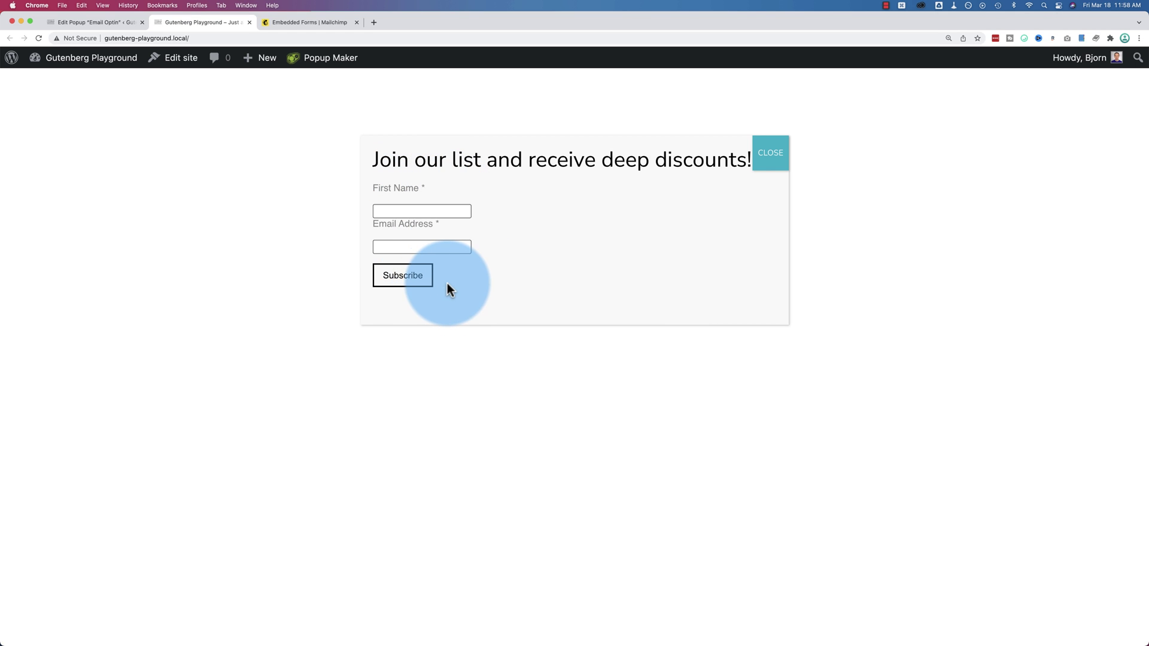
pyautogui.click(293, 23)
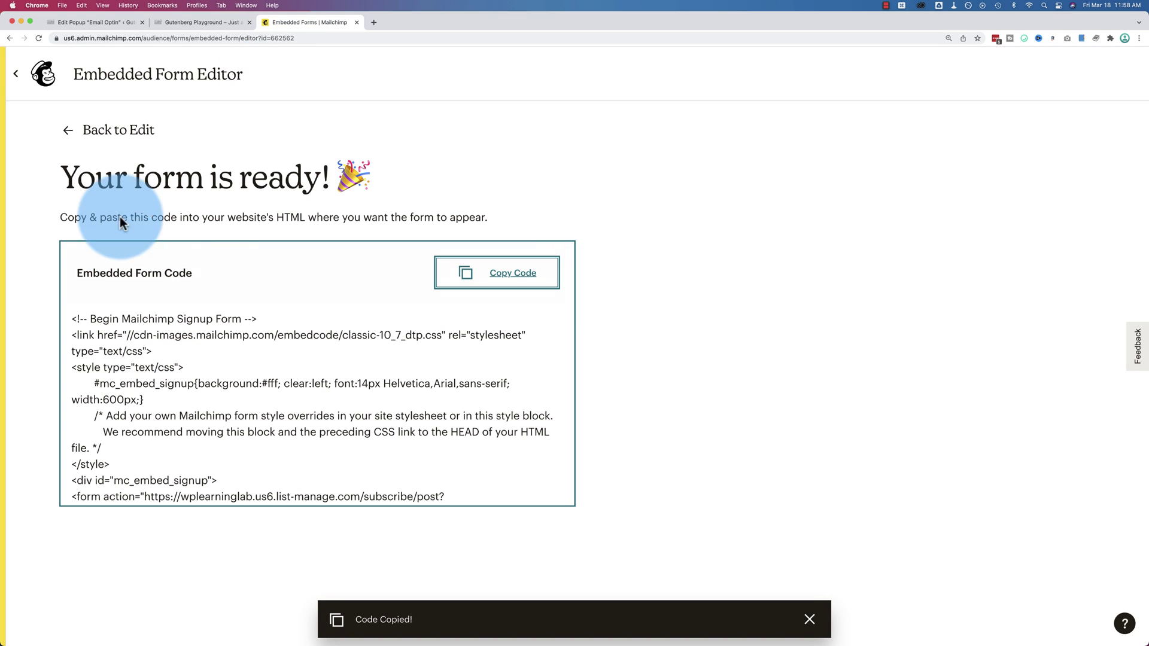
pyautogui.click(71, 133)
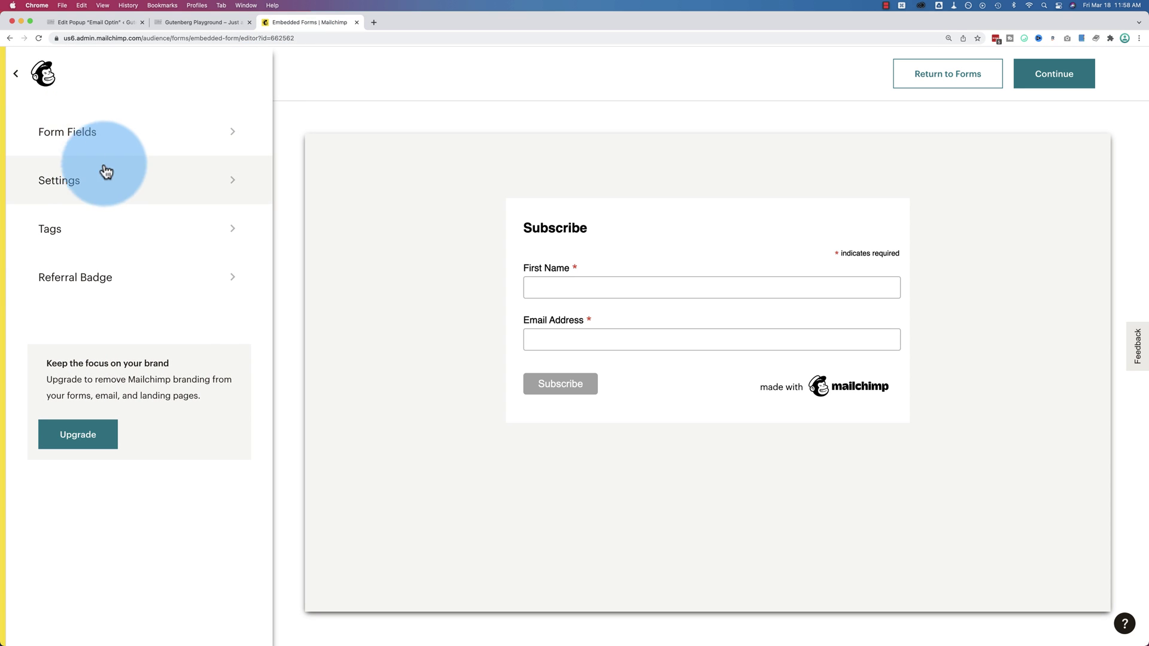
pyautogui.click(119, 146)
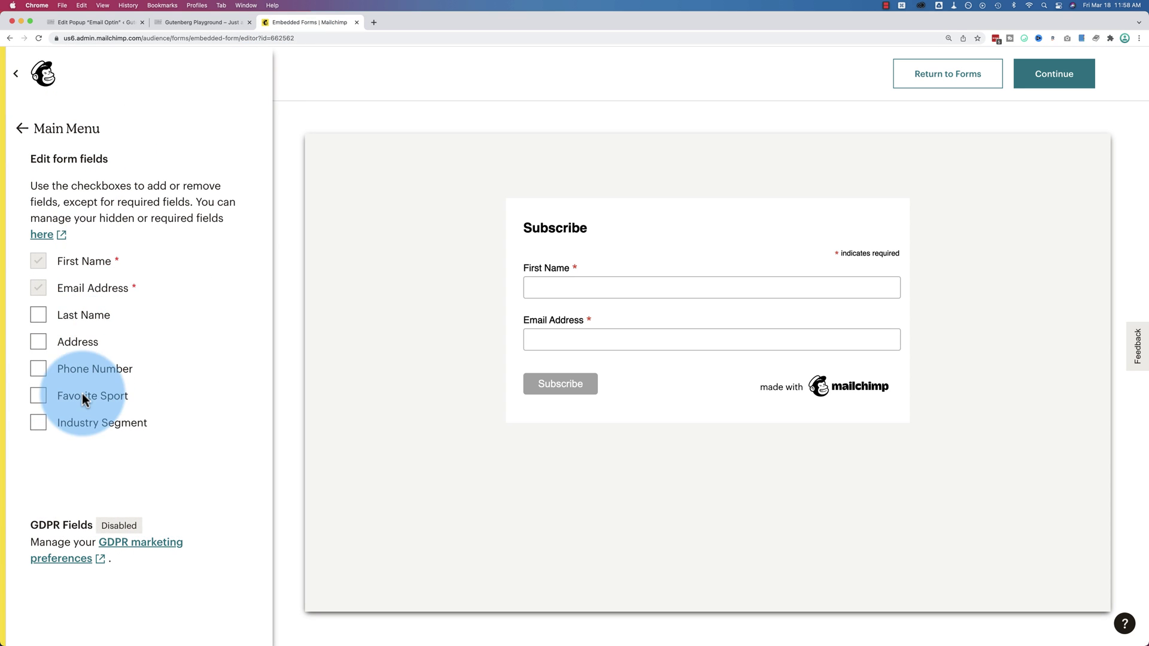
pyautogui.click(54, 128)
pyautogui.click(77, 182)
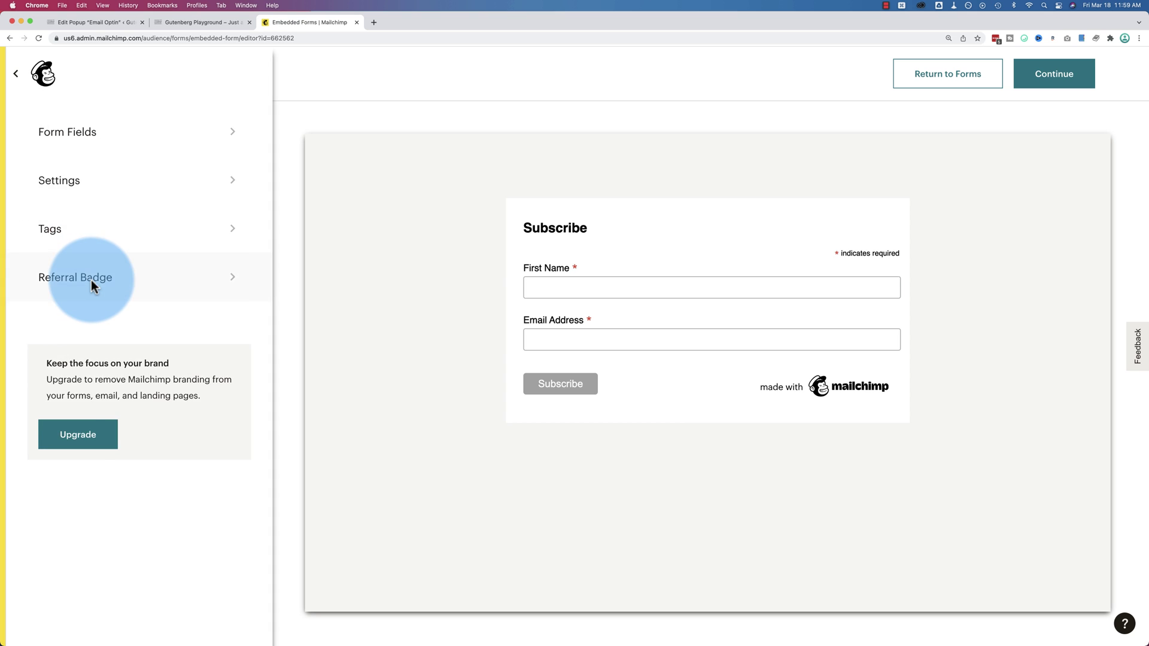
pyautogui.click(91, 279)
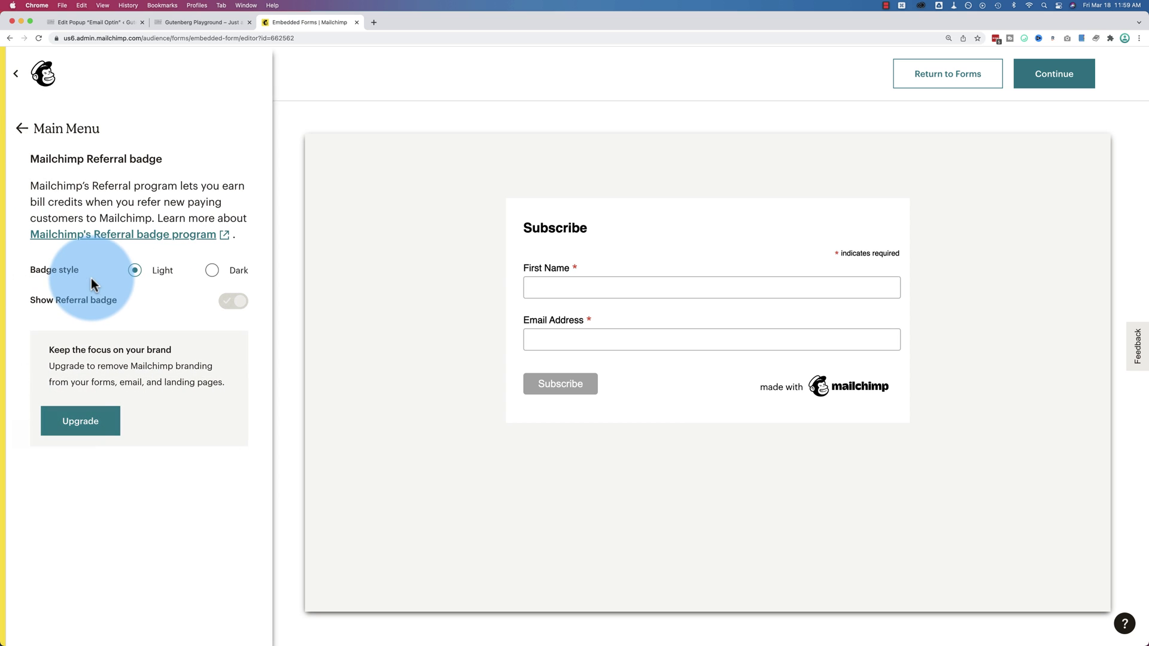
pyautogui.click(63, 139)
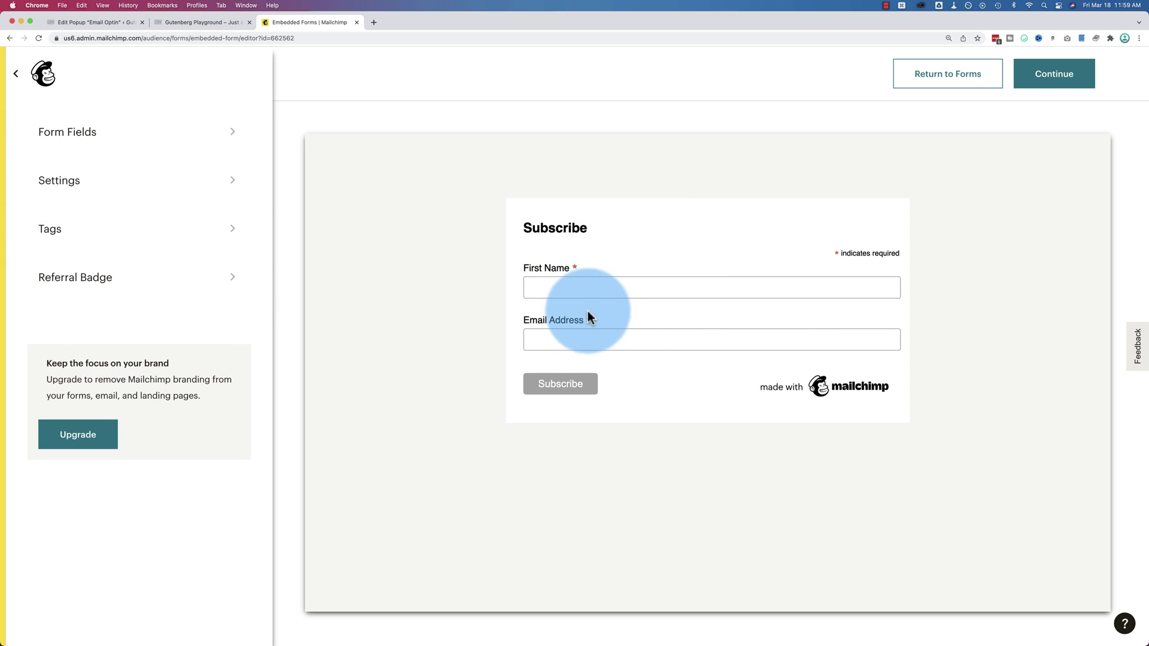
pyautogui.click(199, 23)
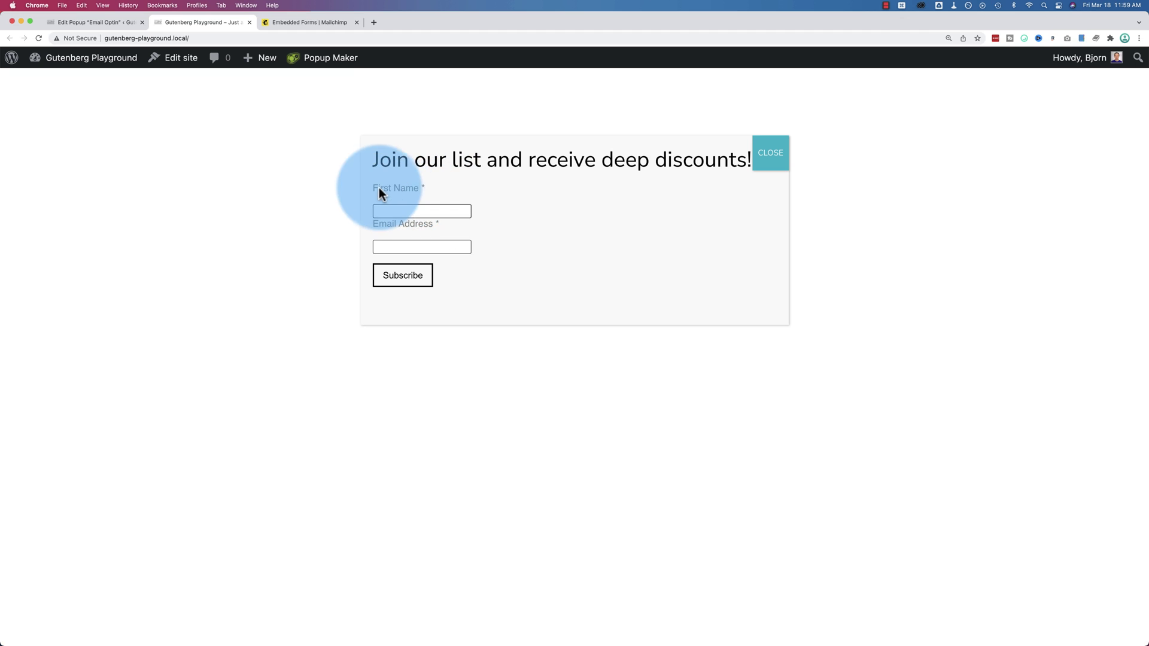
# Step: Check the popup's First Name and Email Address labels against the Edit Popup page, then return to the live site
pyautogui.moveTo(373, 187); pyautogui.dragTo(489, 276)
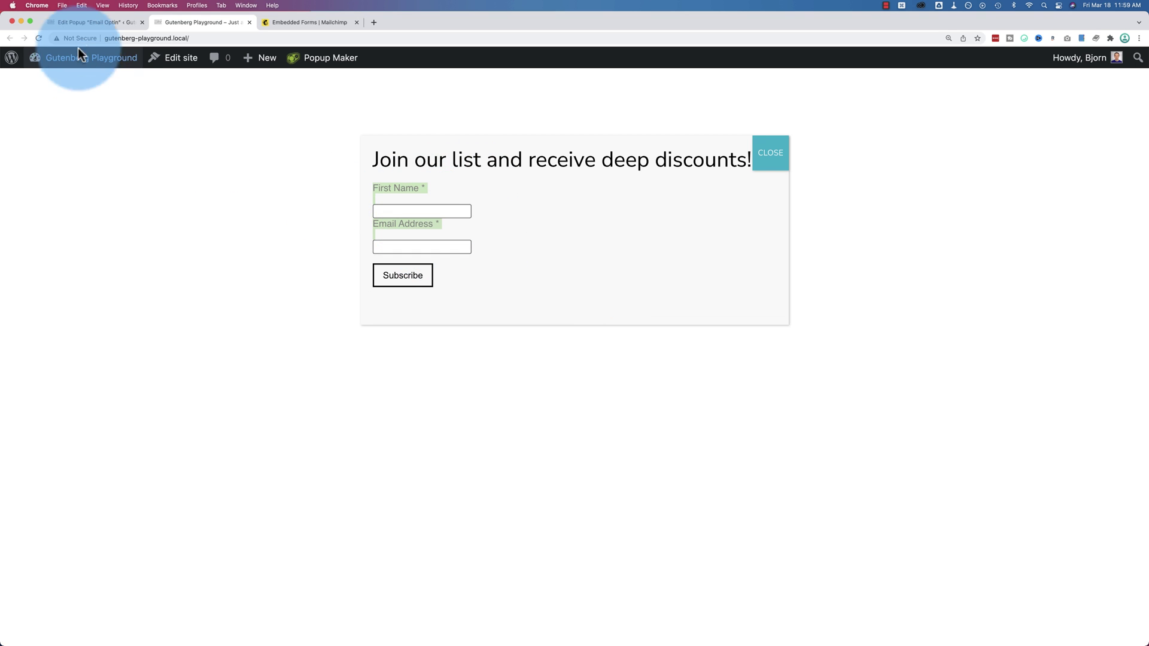
pyautogui.click(89, 24)
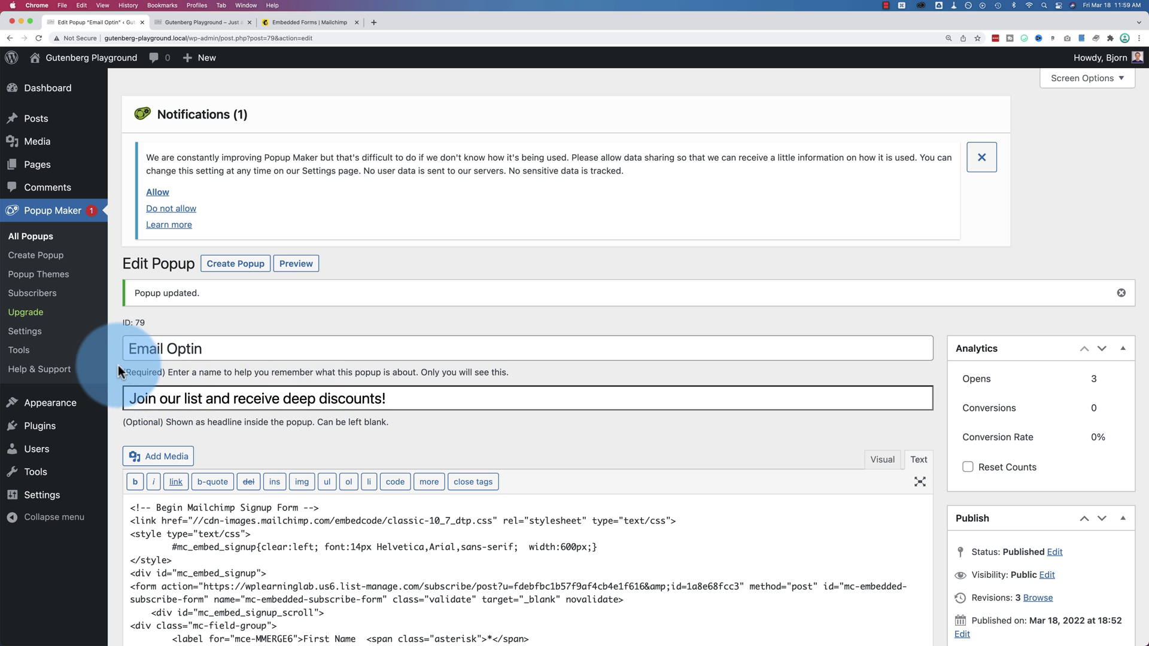
pyautogui.scroll(-15, 117, 370)
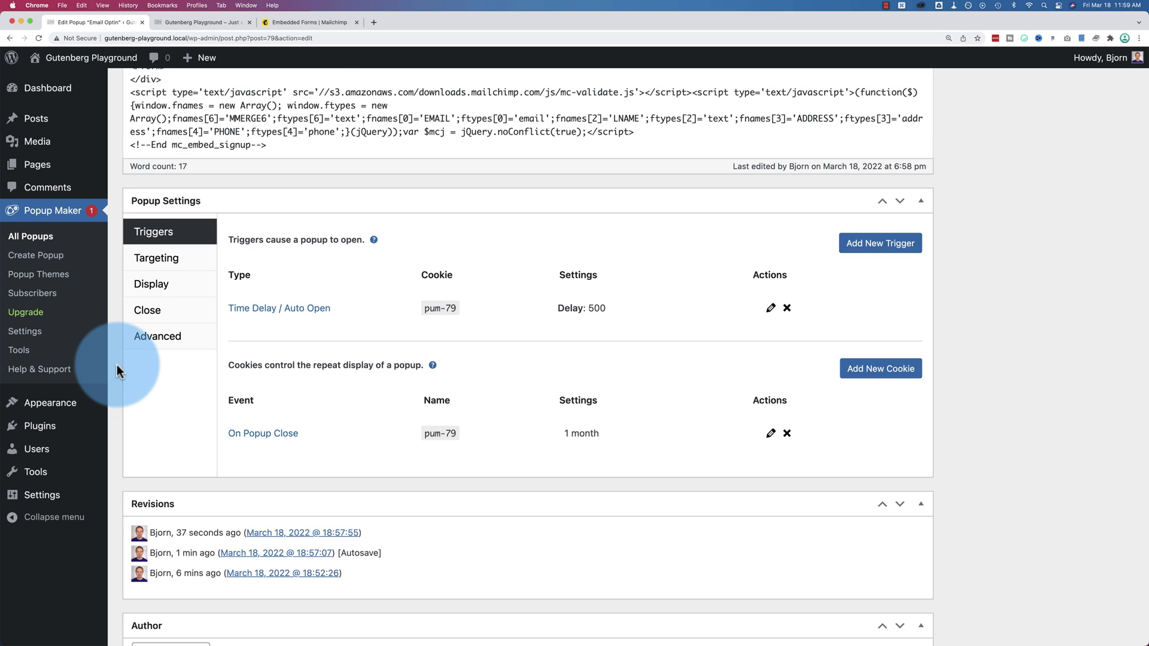
pyautogui.click(184, 24)
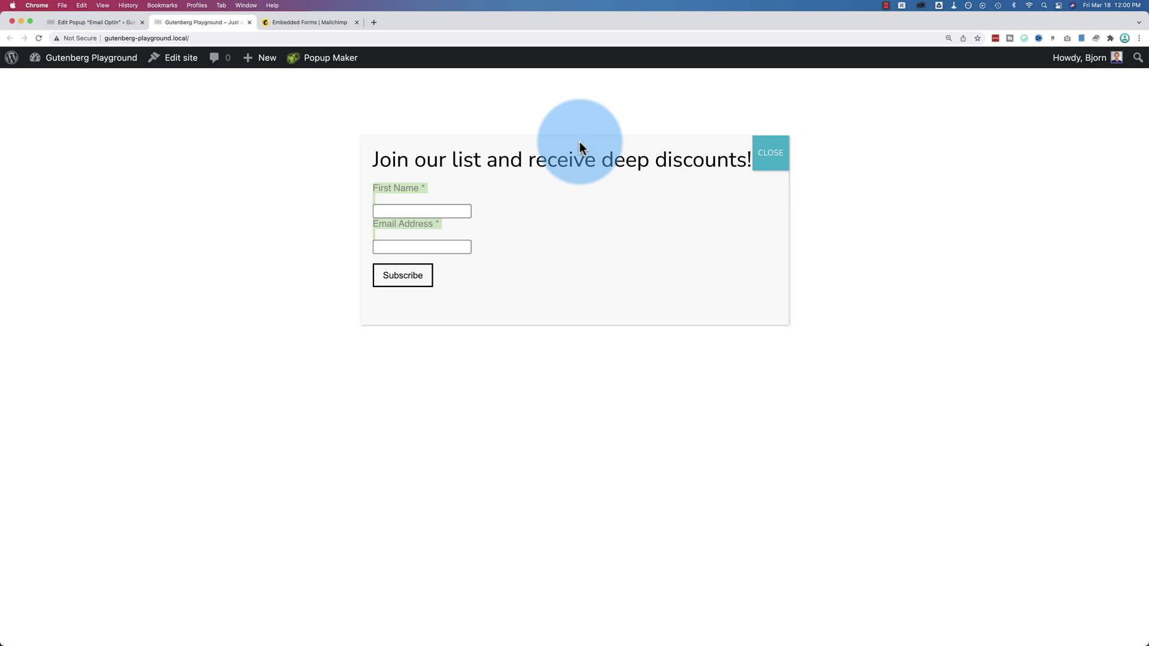
# Step: Dismiss the Join our list popup and open DevTools' Application > Cookies list for the site
pyautogui.click(771, 155)
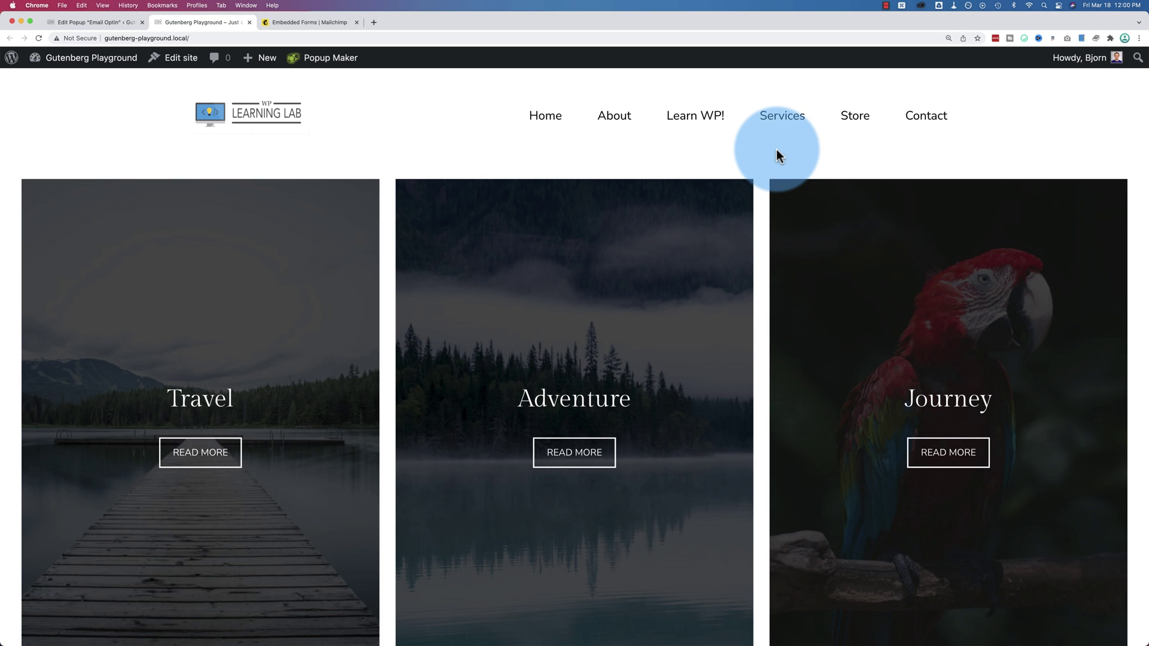
pyautogui.rightClick(132, 162)
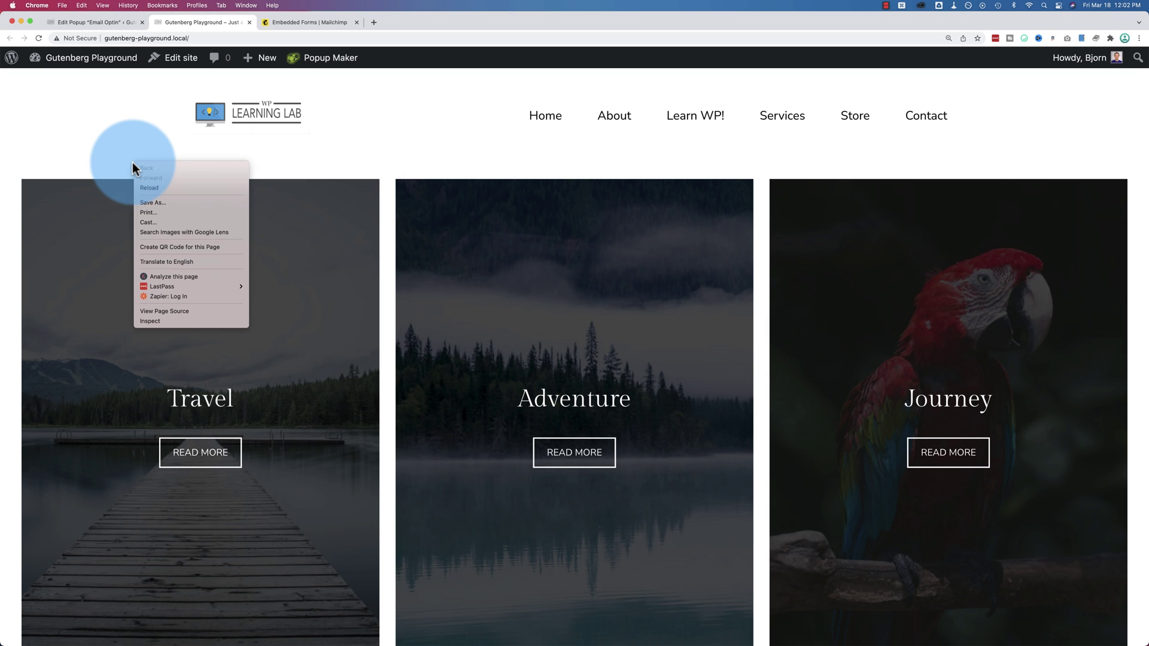
pyautogui.click(170, 323)
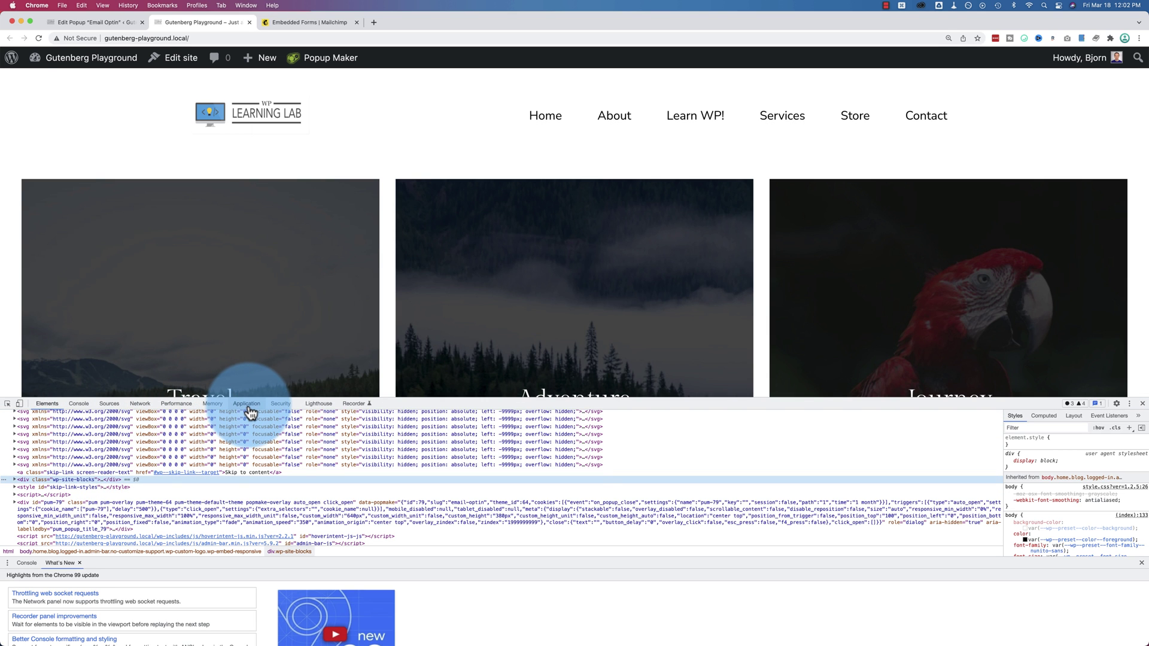
pyautogui.click(247, 404)
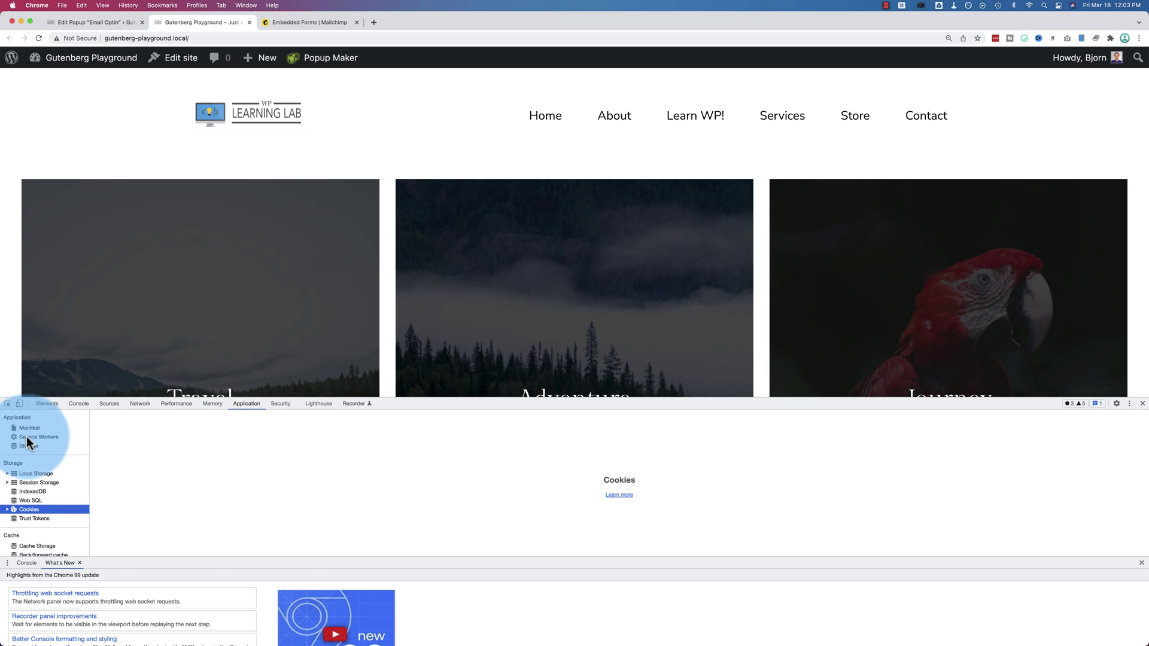
pyautogui.click(7, 510)
pyautogui.click(31, 518)
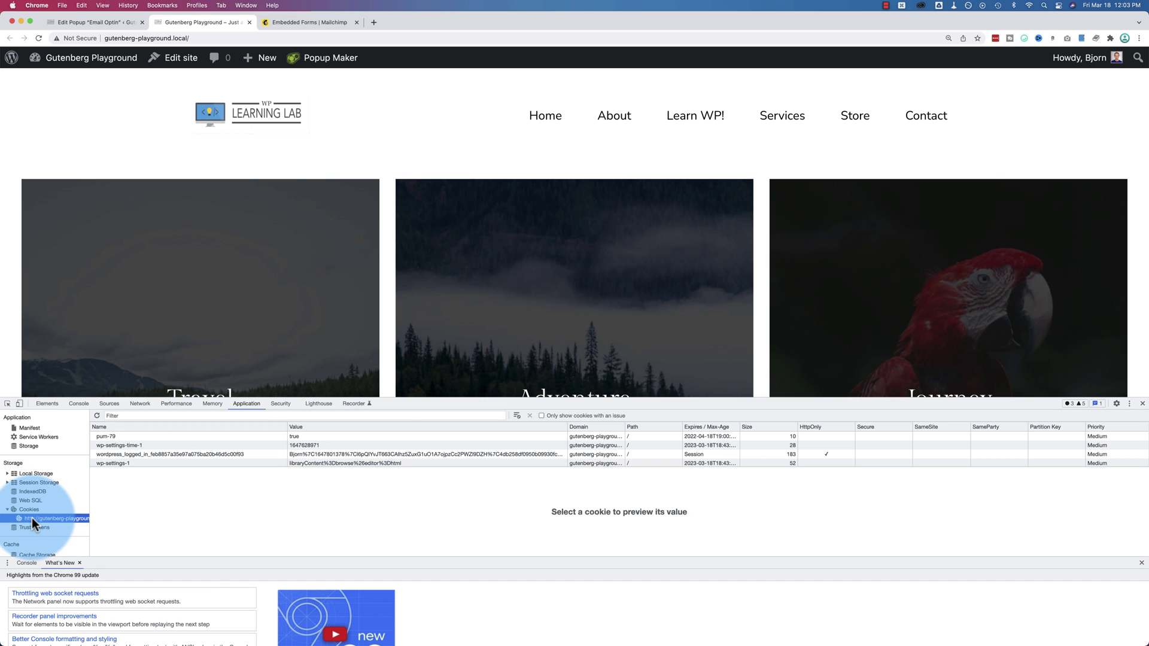
# Step: Find the pum-79 cookie set to true, then return to the popup's settings page
pyautogui.click(156, 416)
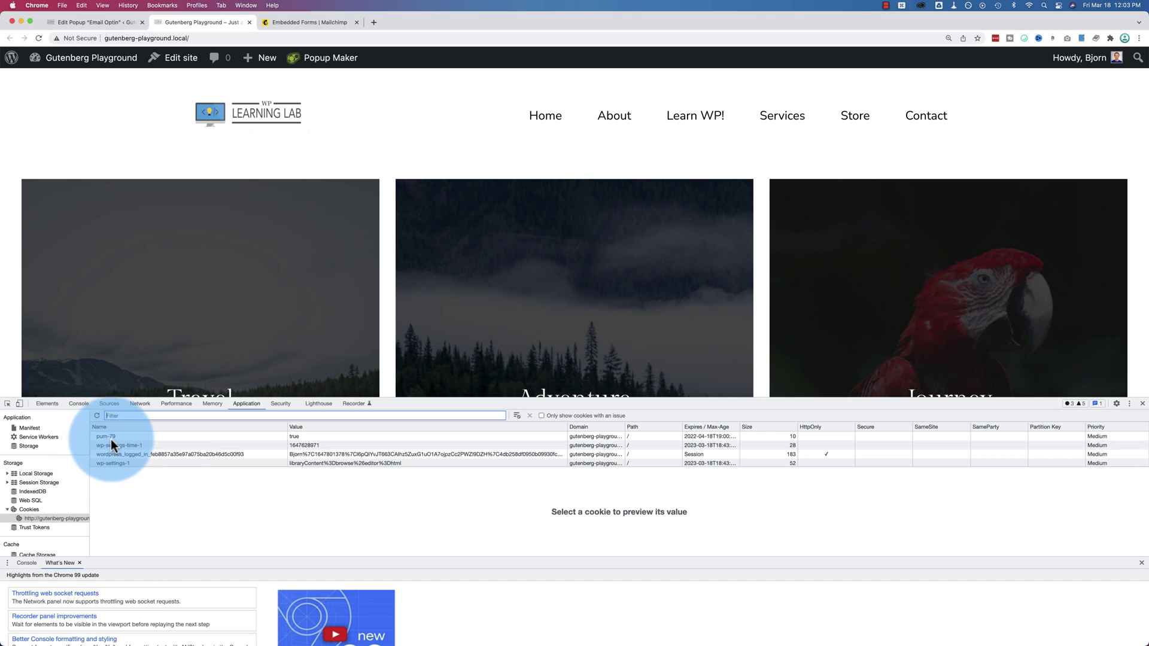
pyautogui.moveTo(110, 437); pyautogui.dragTo(98, 243)
pyautogui.click(97, 23)
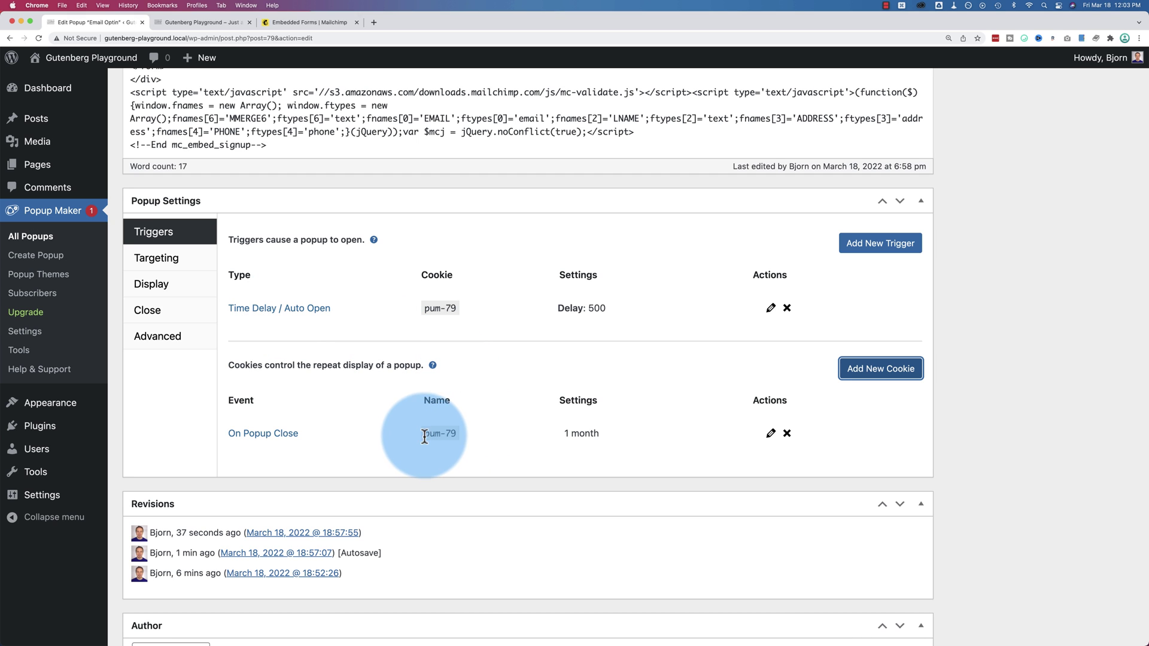
pyautogui.click(211, 22)
pyautogui.click(124, 437)
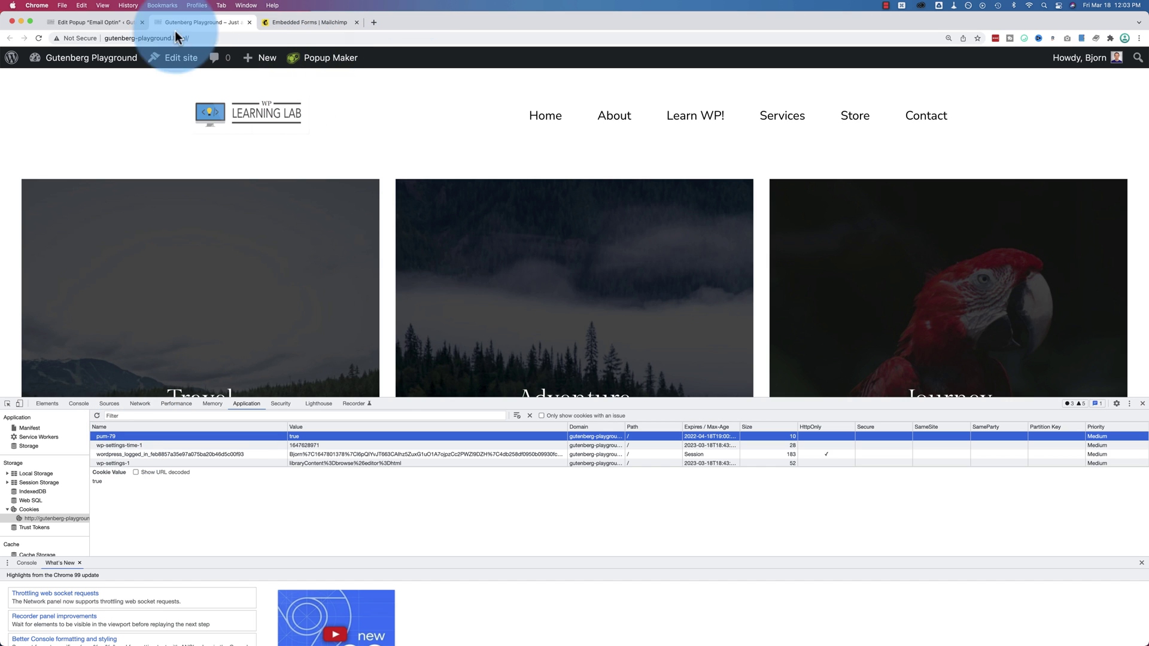
pyautogui.click(121, 22)
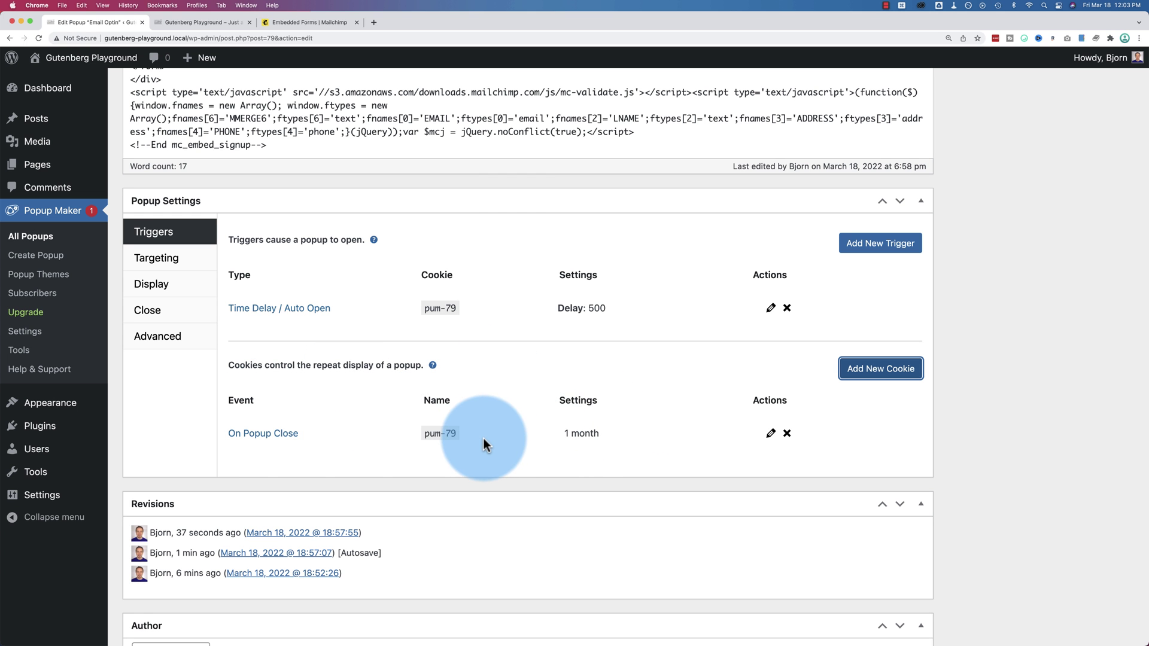
pyautogui.click(881, 371)
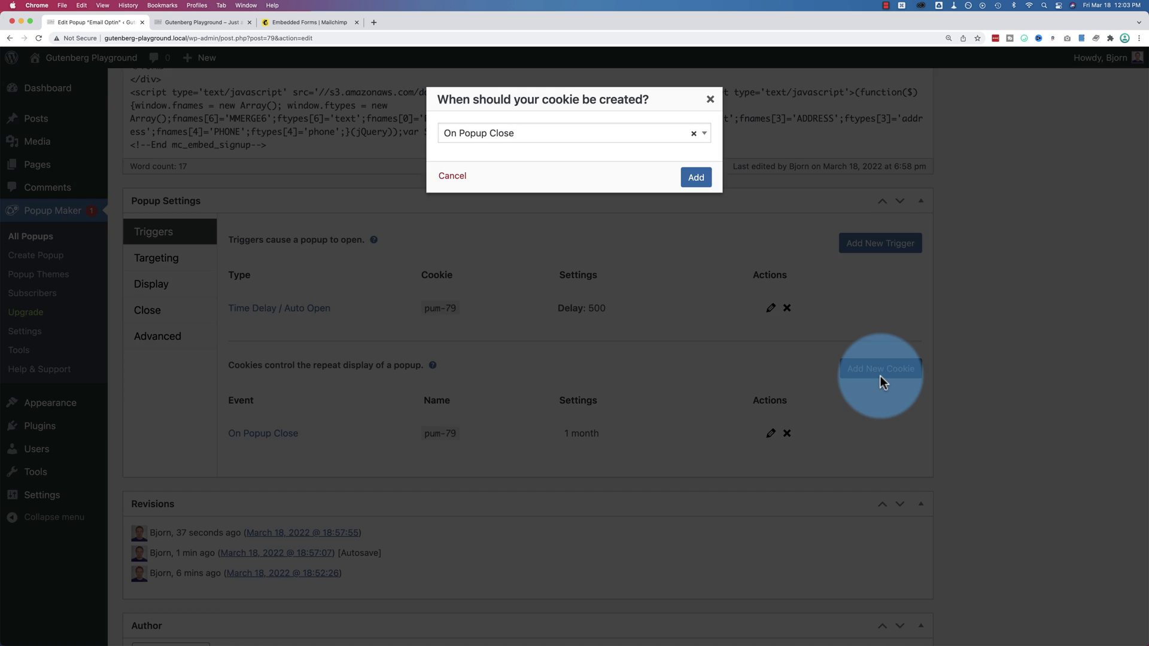
pyautogui.click(515, 134)
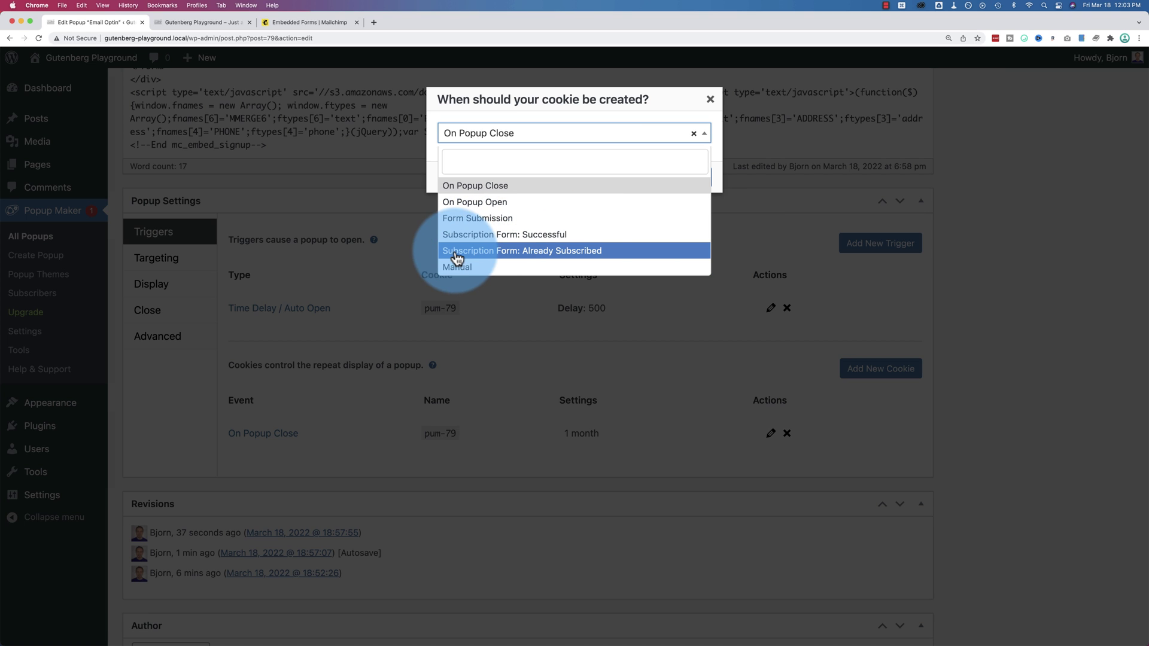
pyautogui.click(430, 181)
pyautogui.click(710, 100)
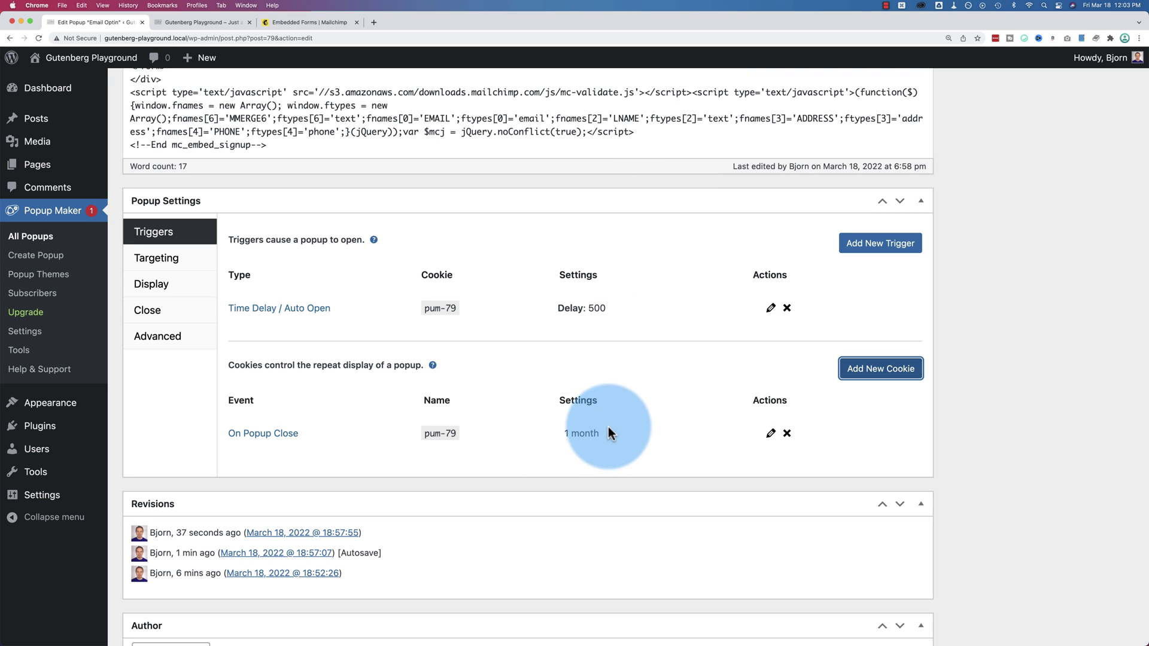
pyautogui.moveTo(608, 433); pyautogui.dragTo(543, 433)
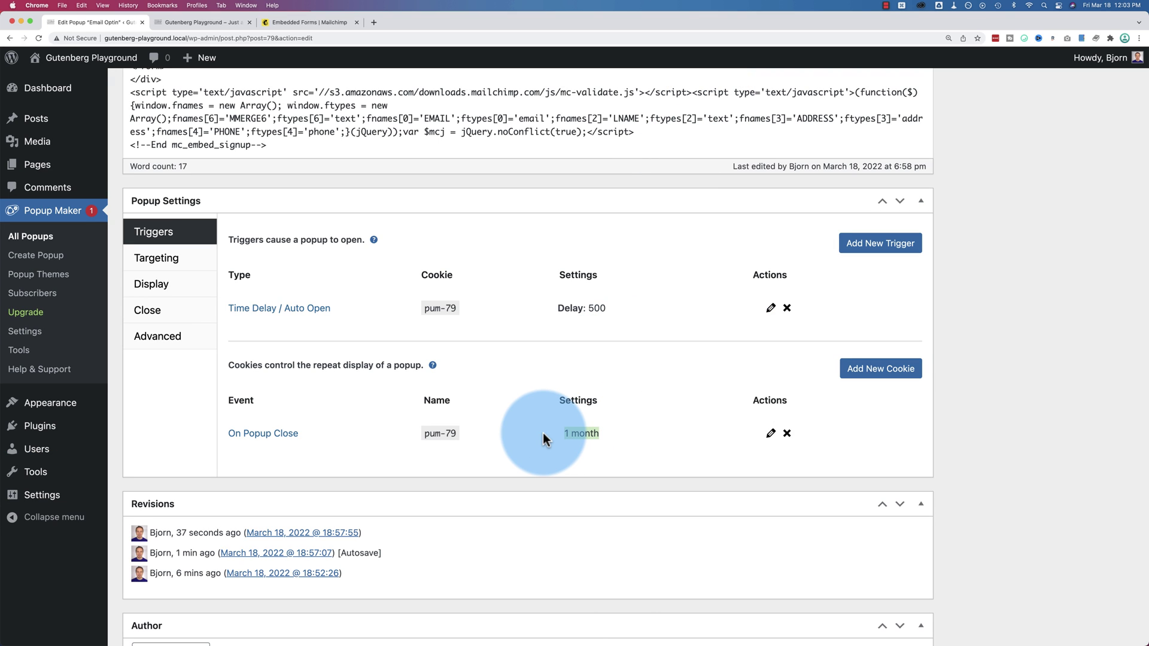
pyautogui.click(771, 433)
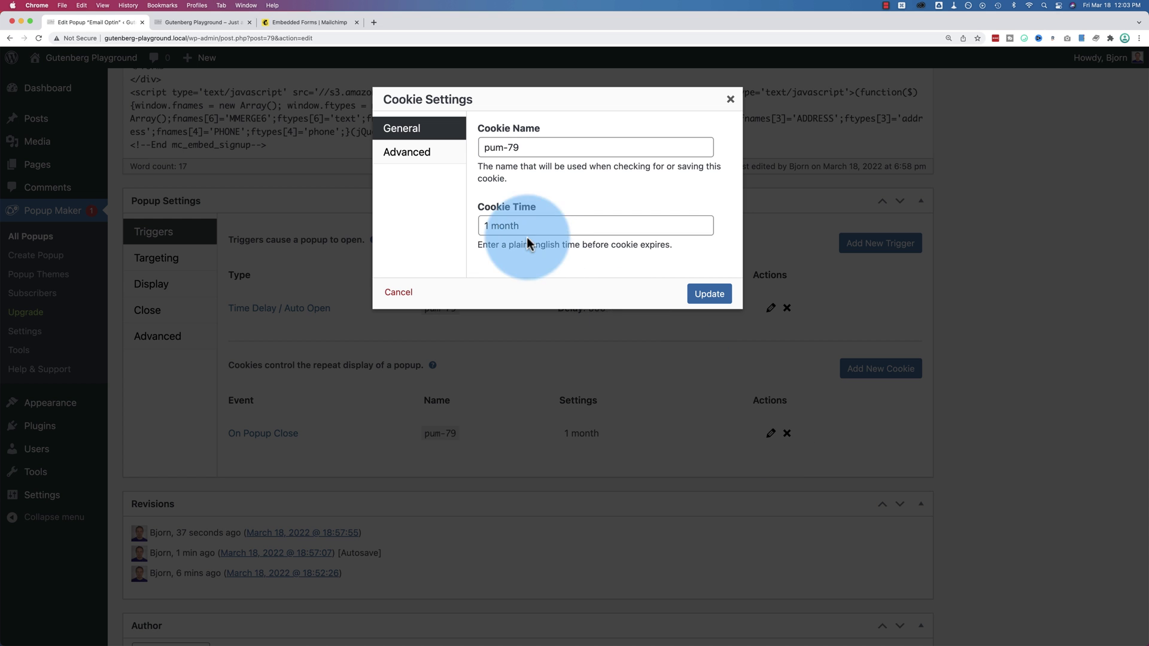
pyautogui.moveTo(528, 226); pyautogui.dragTo(438, 155)
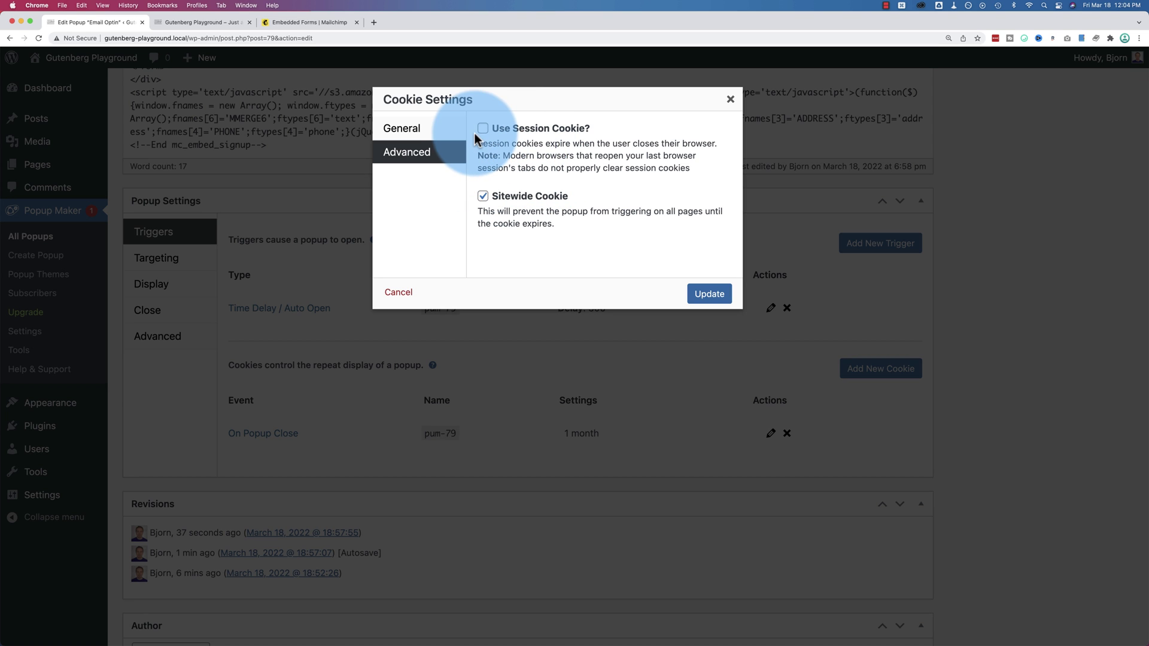
pyautogui.click(424, 133)
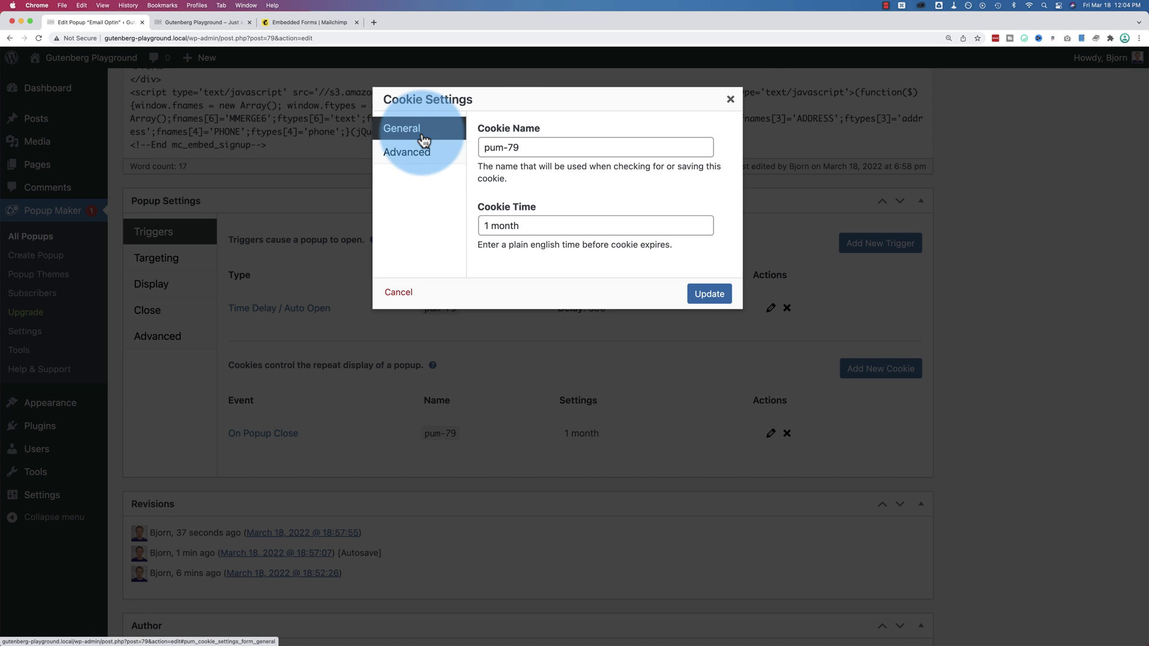
pyautogui.click(730, 100)
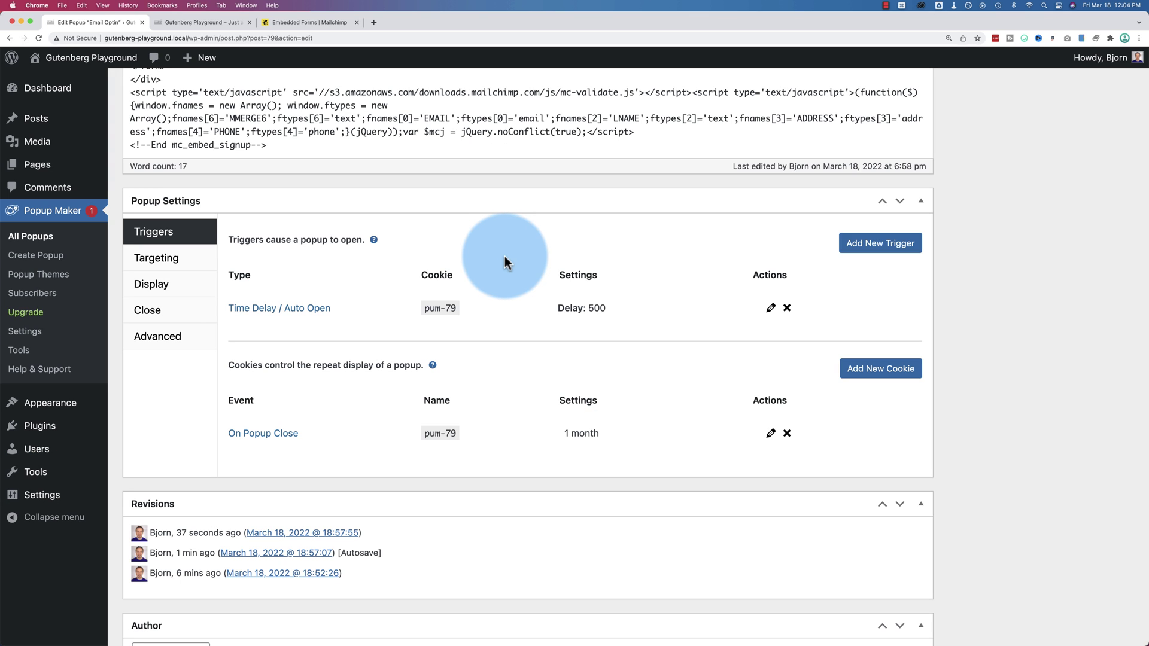
# Step: Delete the pum-79 cookie, reload the site, and close the reappeared signup popup
pyautogui.click(196, 22)
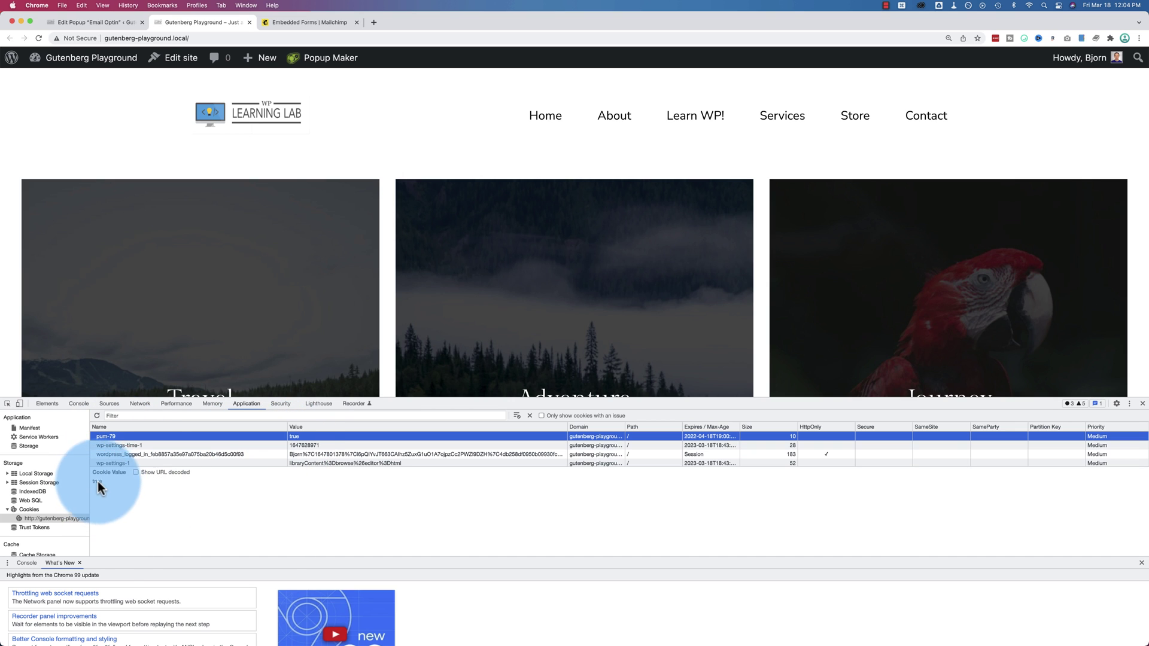
pyautogui.rightClick(259, 436)
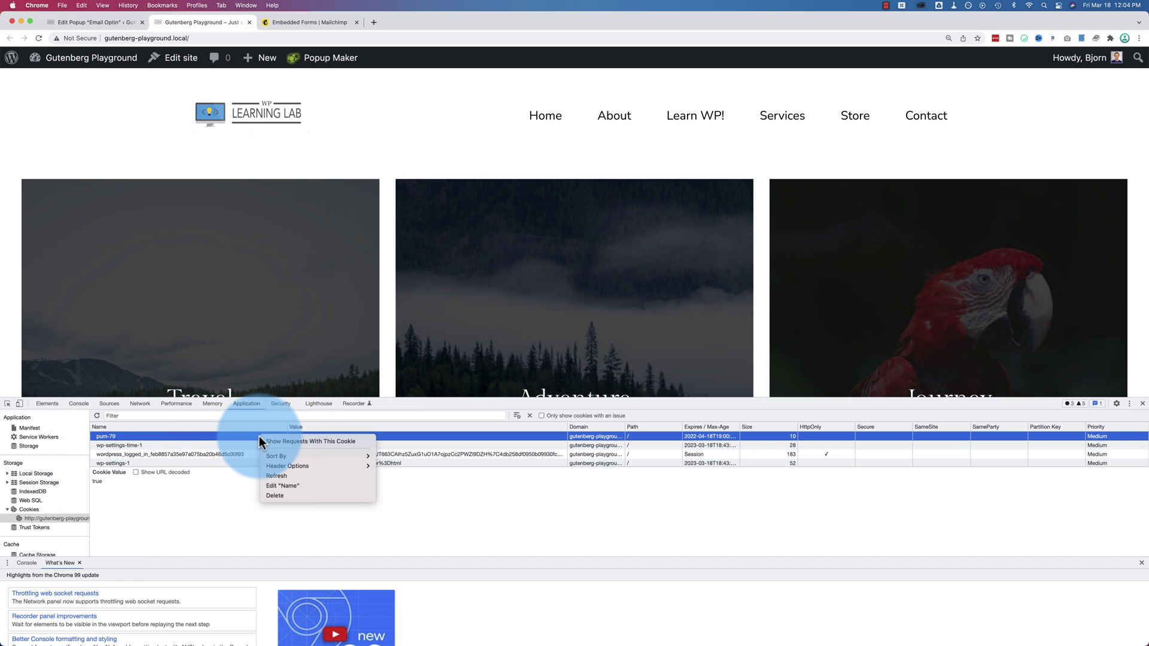
pyautogui.click(275, 497)
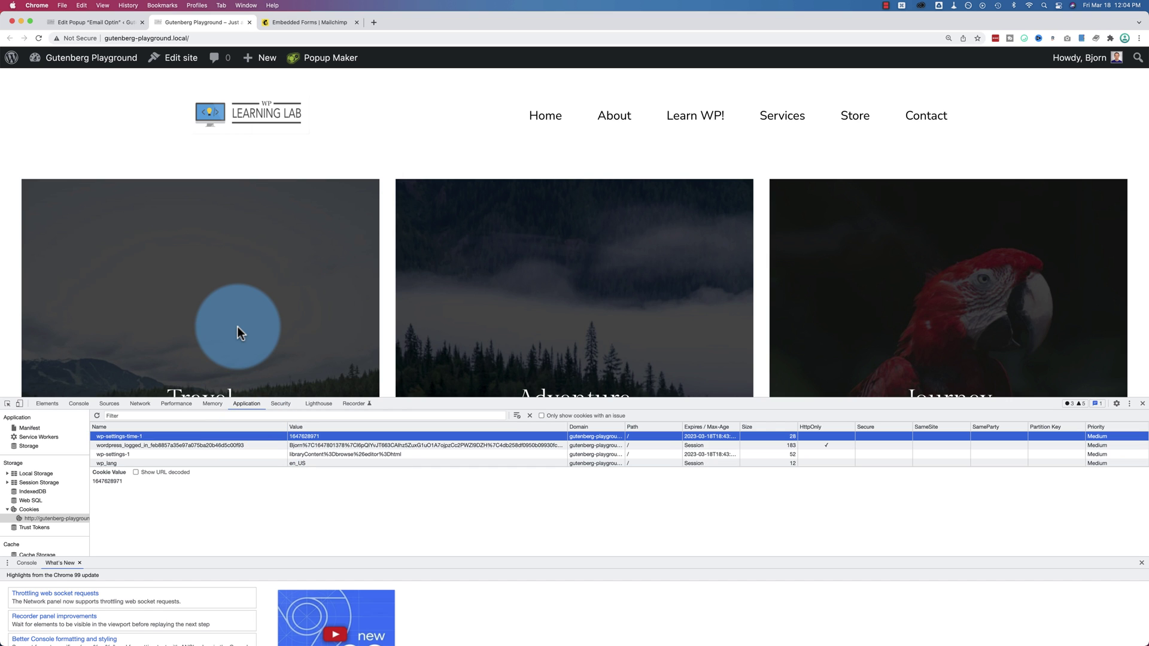
pyautogui.press('super+r')
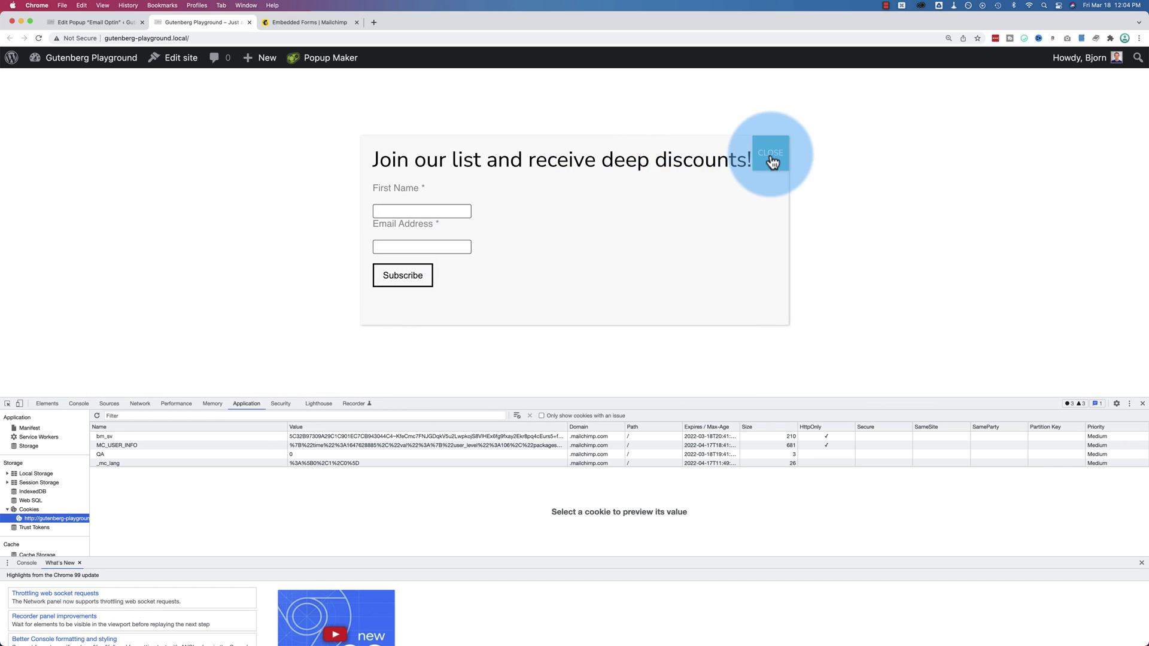
pyautogui.click(772, 162)
# Step: Filter the site's cookies by 'pu' and select pum-79 to confirm it is recreated with value true
pyautogui.click(27, 512)
pyautogui.click(30, 516)
pyautogui.click(150, 416)
pyautogui.write('pum')
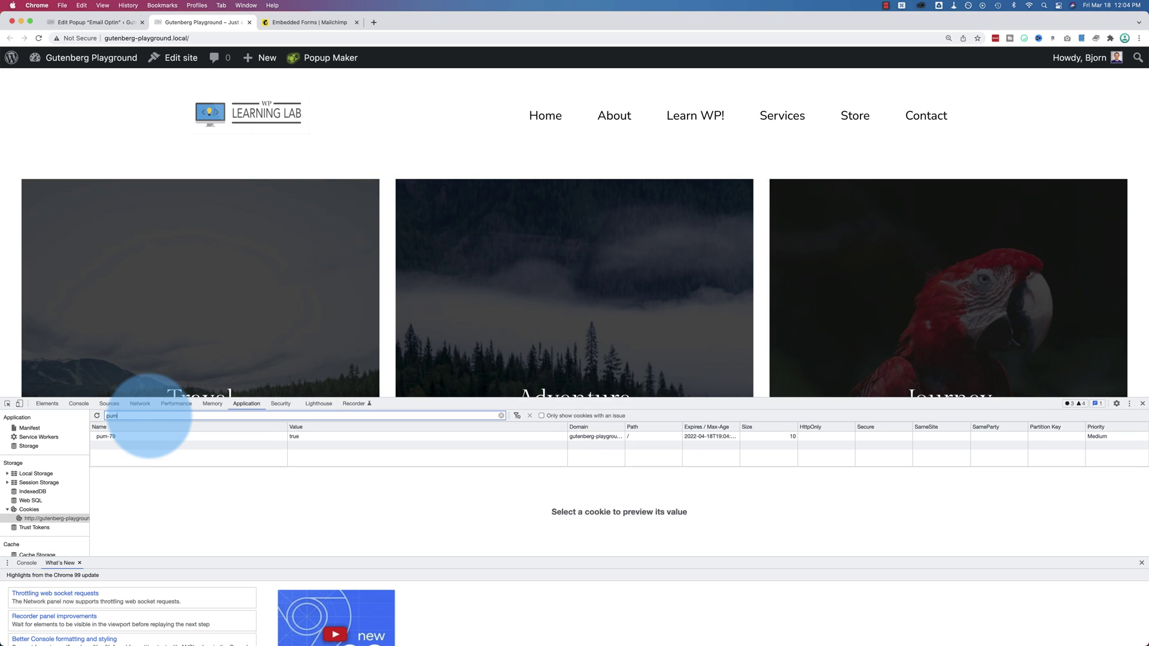
pyautogui.click(25, 511)
pyautogui.click(30, 519)
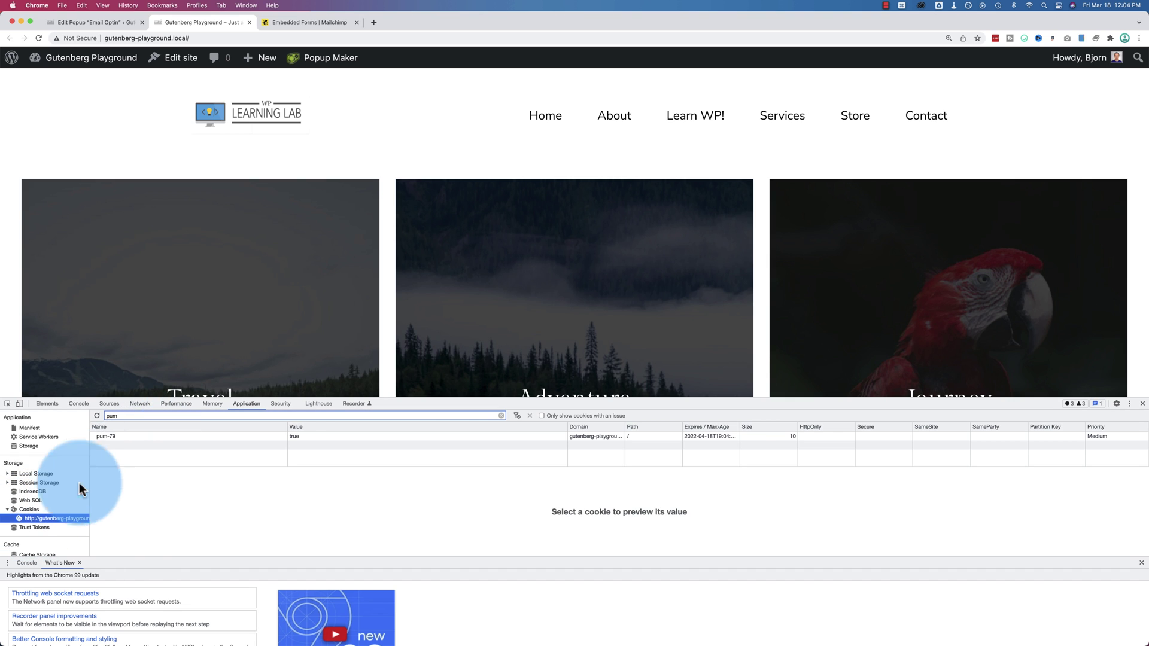
pyautogui.click(114, 418)
pyautogui.press('BackSpace')
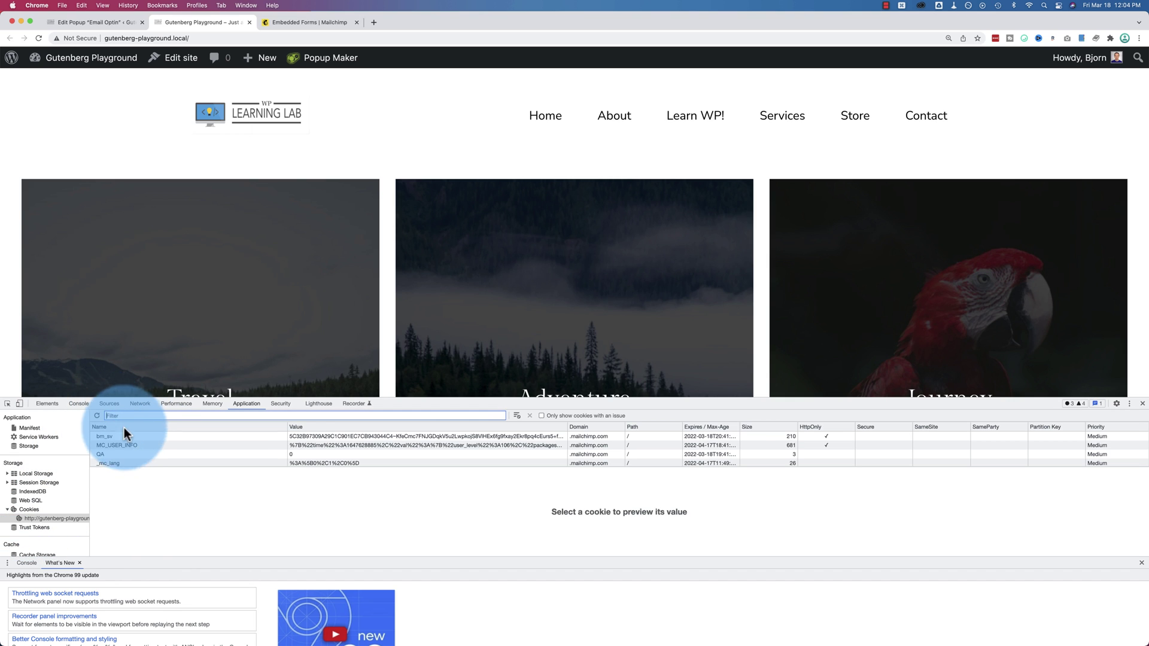
pyautogui.write('pum')
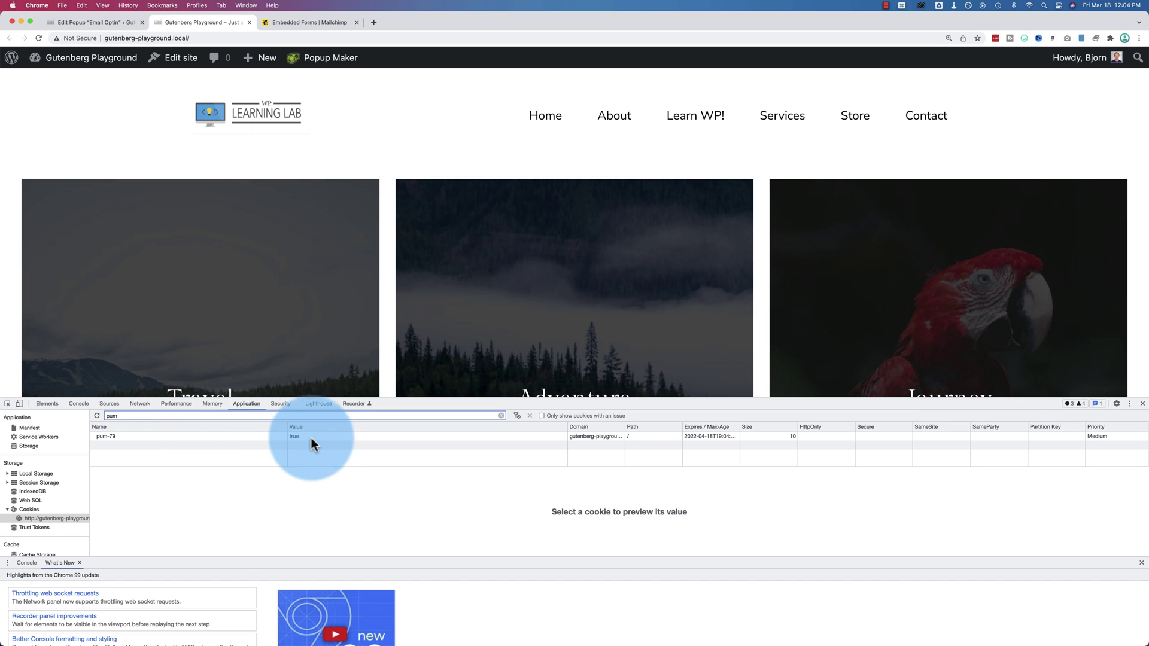
pyautogui.click(200, 437)
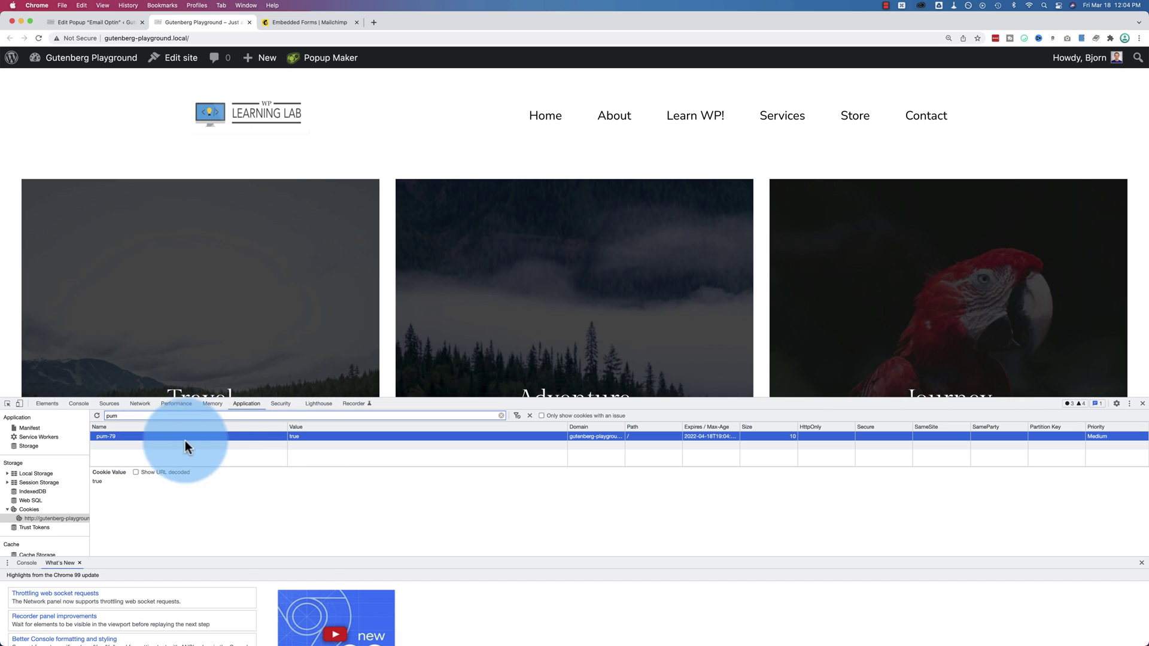